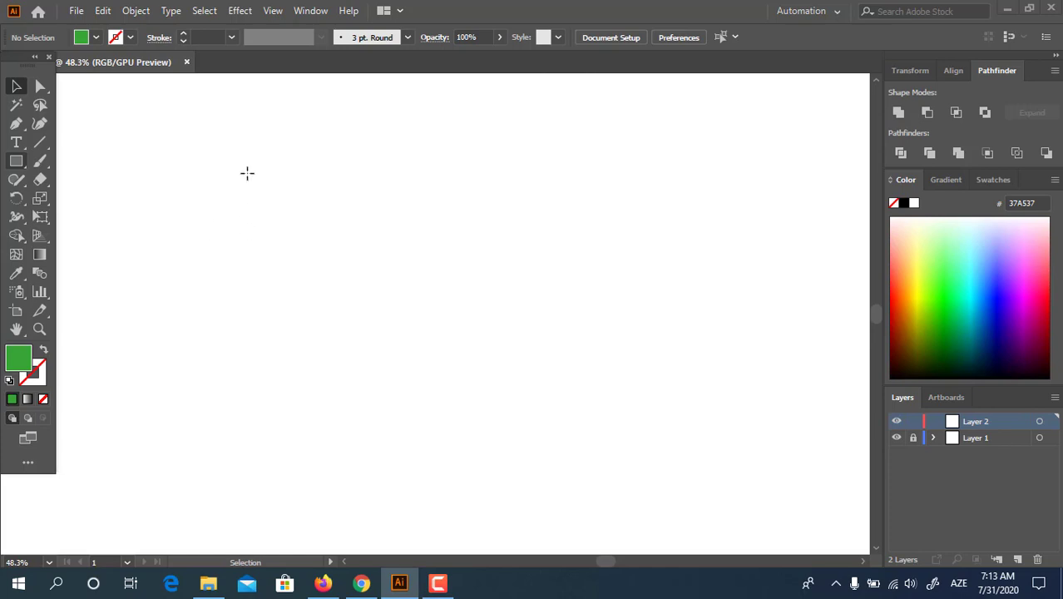
- Draw a square on the artboard and fill it bright red EF1B3F
{"action": "key", "text": "m"}
{"action": "mouse_move", "coordinate": [269, 188]}
{"action": "left_mouse_down"}
{"action": "mouse_move", "coordinate": [394, 339]}
{"action": "mouse_move", "coordinate": [409, 348]}
{"action": "mouse_move", "coordinate": [424, 341]}
{"action": "left_mouse_up"}
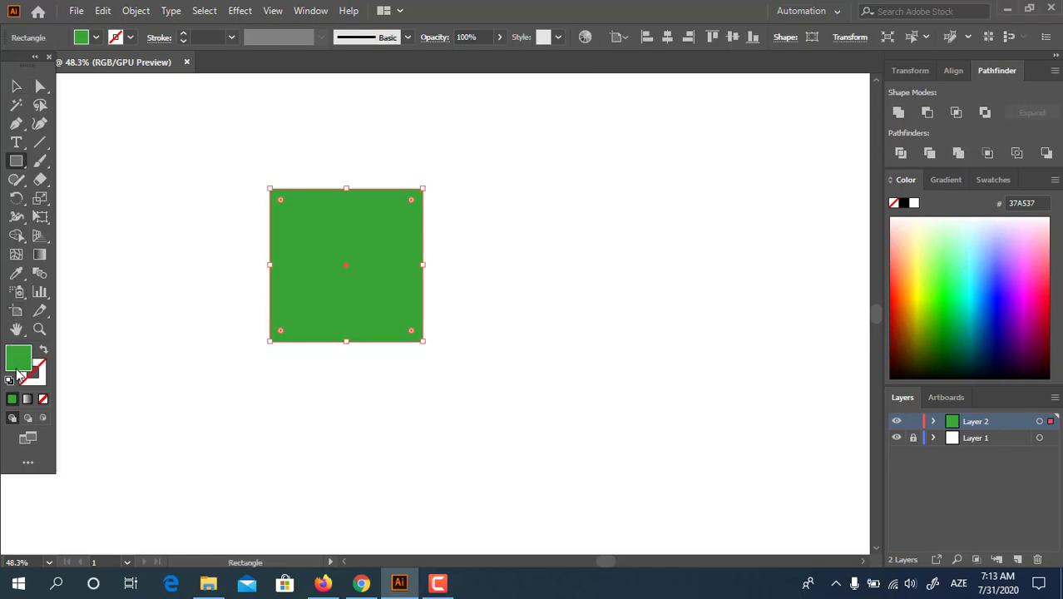
{"action": "double_click", "coordinate": [18, 364]}
{"action": "mouse_move", "coordinate": [243, 92]}
{"action": "left_mouse_down"}
{"action": "mouse_move", "coordinate": [240, 63]}
{"action": "mouse_move", "coordinate": [194, 69]}
{"action": "left_mouse_up"}
{"action": "left_click", "coordinate": [388, 64]}
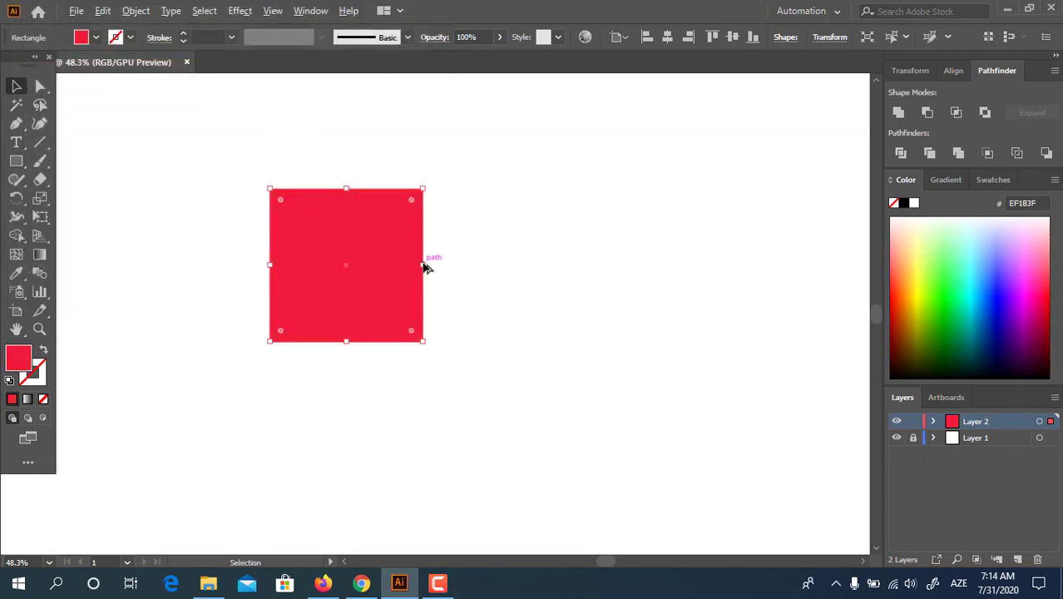
- Narrow the square into a tall rectangle and drag a copy to the right
{"action": "left_click_drag", "start_coordinate": [425, 266], "coordinate": [405, 265]}
{"action": "left_click", "coordinate": [466, 333]}
{"action": "left_click_drag", "start_coordinate": [366, 308], "coordinate": [439, 297]}
- Undo the stray copy, then draw a second rectangle and slide it over the first
{"action": "key", "text": "ctrl+z"}
{"action": "left_click", "coordinate": [15, 163]}
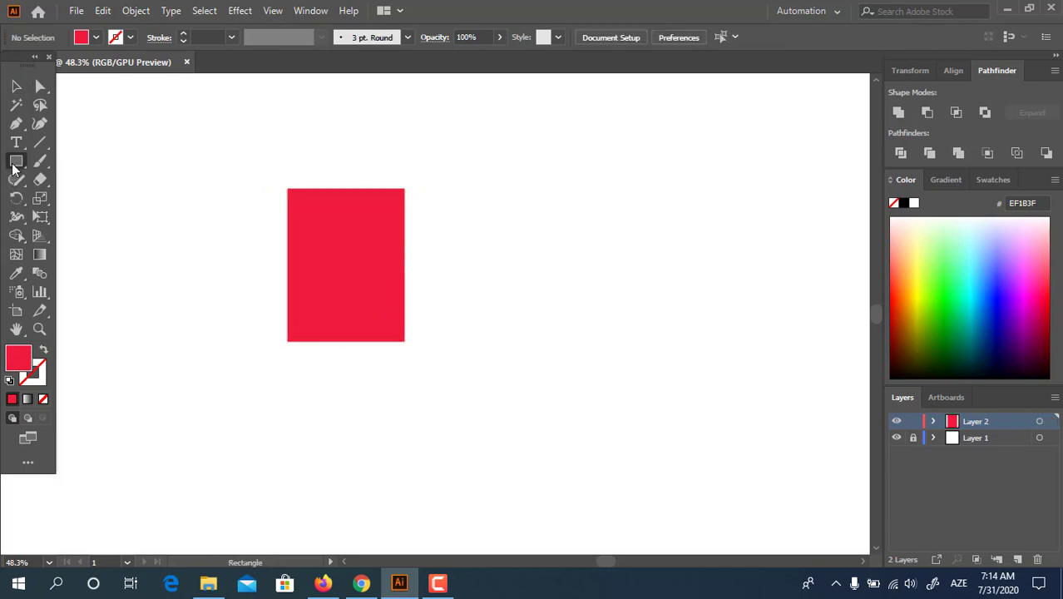
{"action": "left_click_drag", "start_coordinate": [419, 188], "coordinate": [564, 341]}
{"action": "left_click", "coordinate": [15, 85]}
{"action": "left_click", "coordinate": [307, 362]}
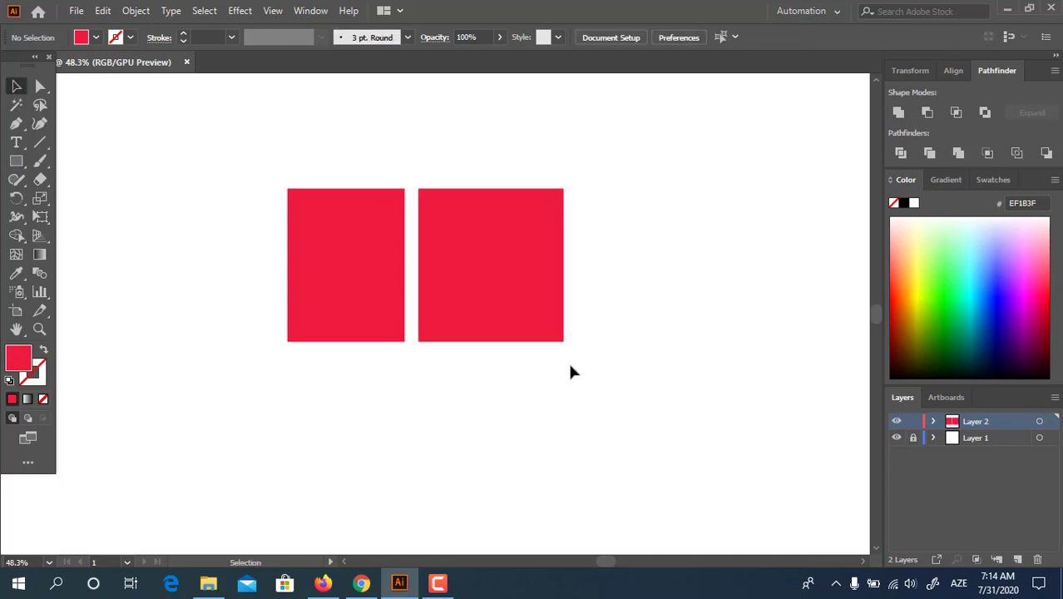
{"action": "left_click_drag", "start_coordinate": [507, 326], "coordinate": [441, 333]}
- Recolour the left rectangle a darker red, D30B36
{"action": "left_click", "coordinate": [315, 290]}
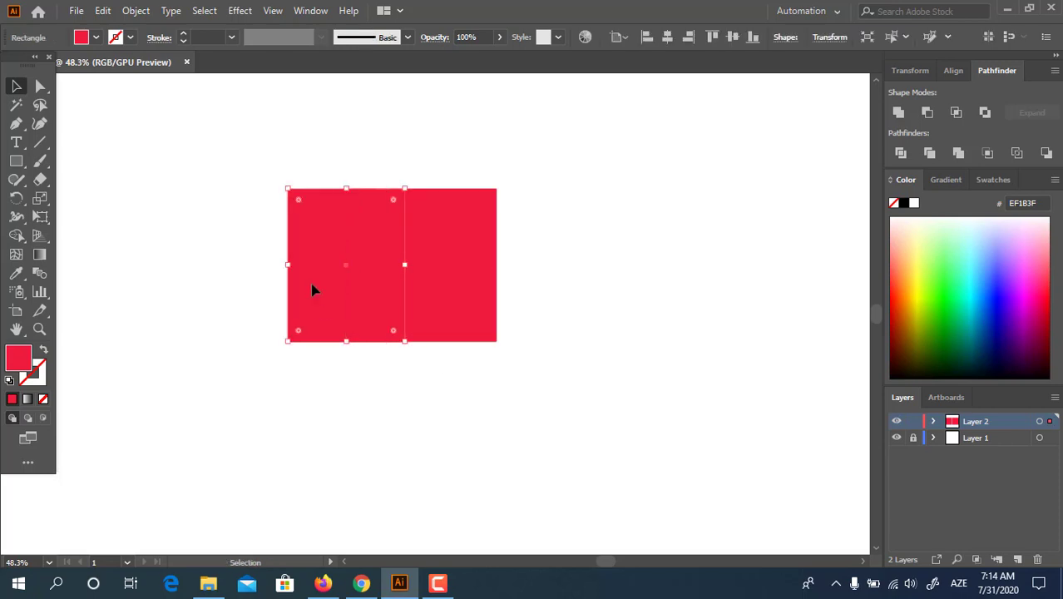
{"action": "left_click", "coordinate": [437, 261]}
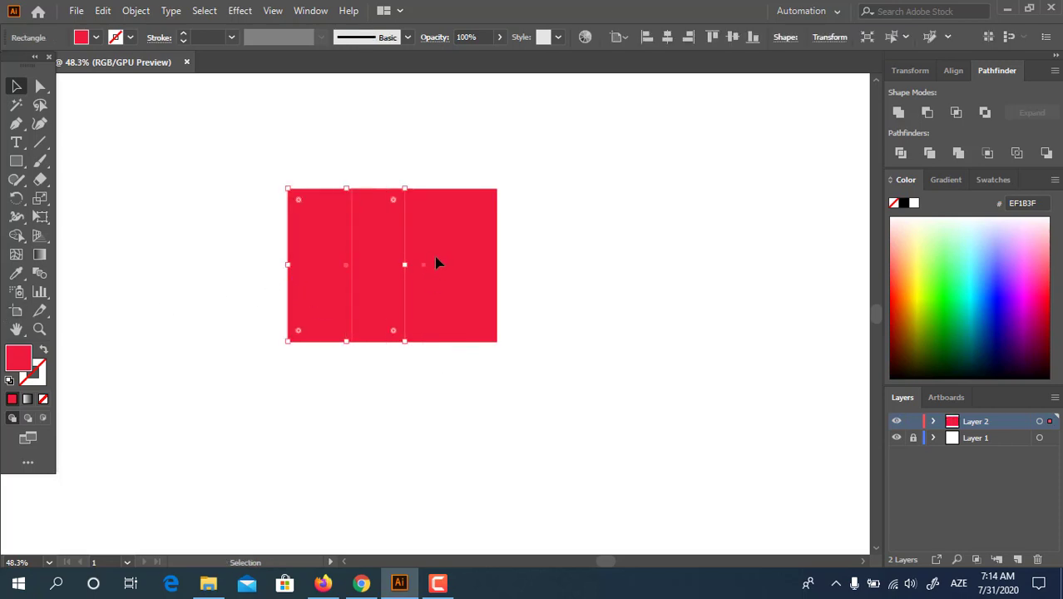
{"action": "left_click", "coordinate": [343, 249]}
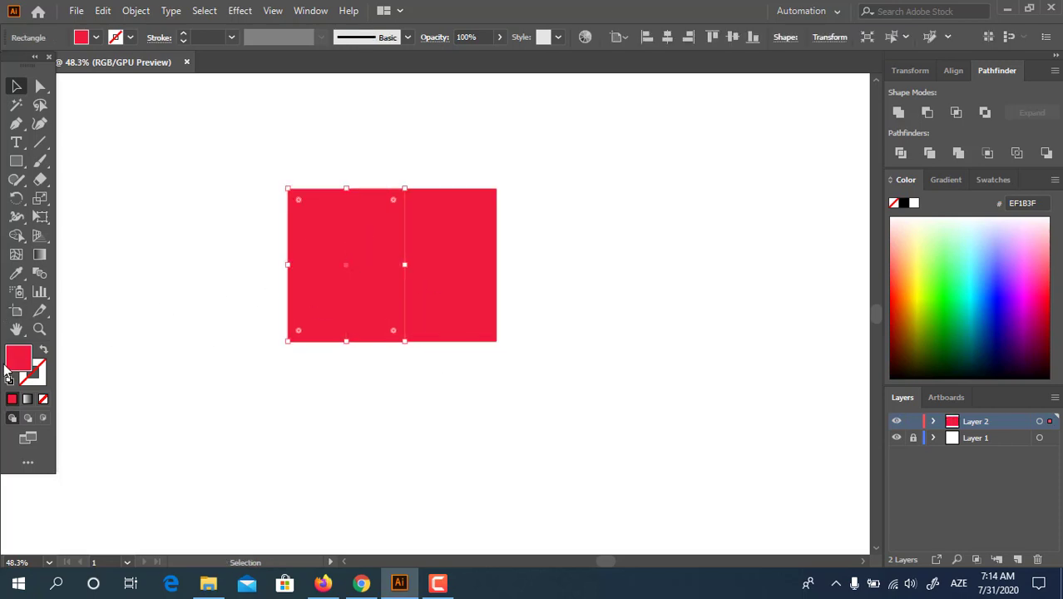
{"action": "double_click", "coordinate": [16, 358]}
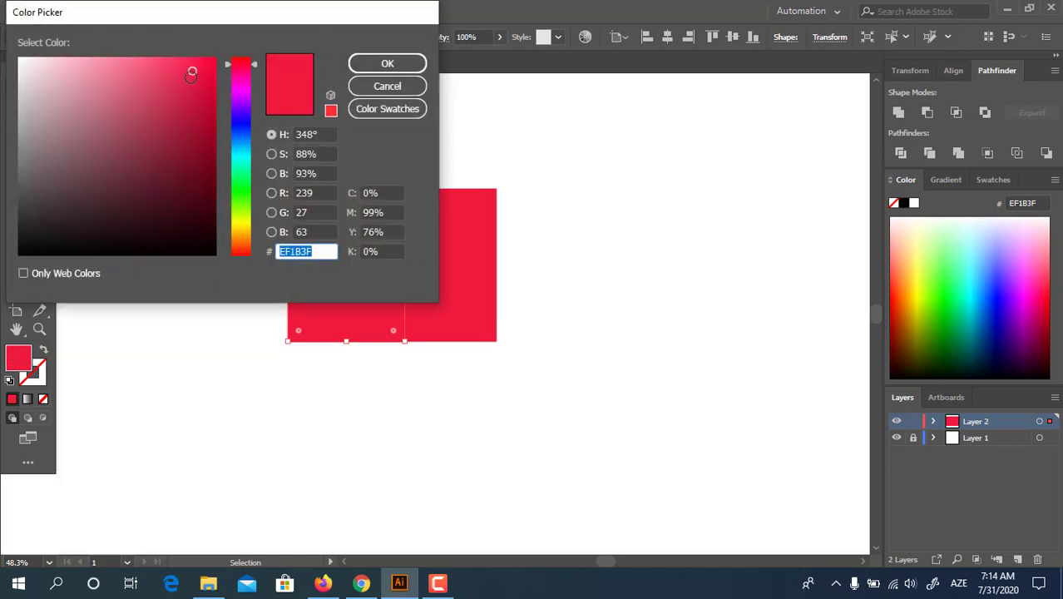
{"action": "left_click_drag", "start_coordinate": [192, 73], "coordinate": [207, 91]}
{"action": "left_click", "coordinate": [422, 64]}
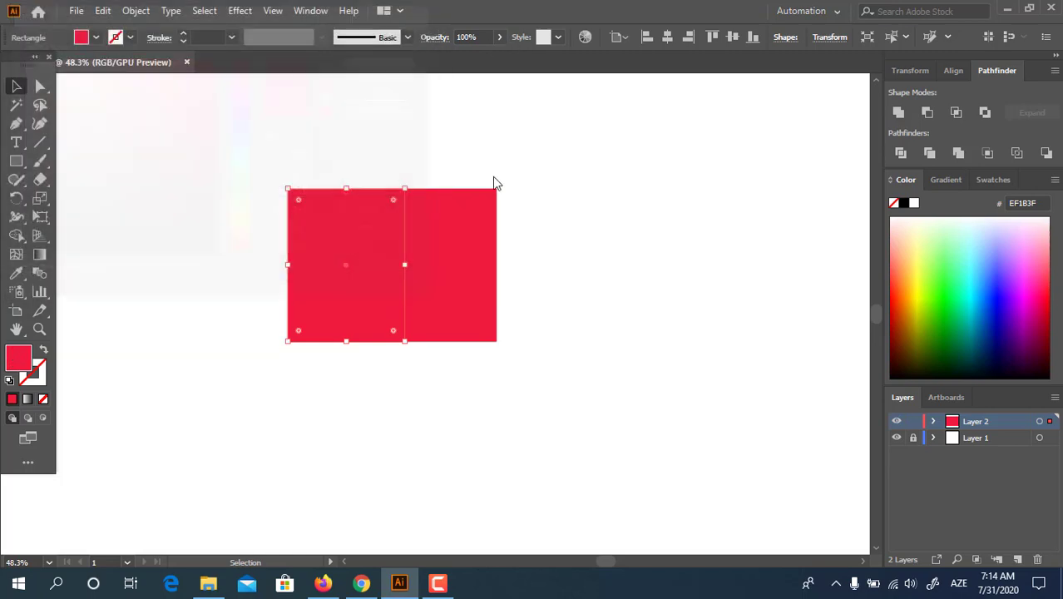
{"action": "left_click", "coordinate": [584, 350]}
{"action": "left_click", "coordinate": [40, 86]}
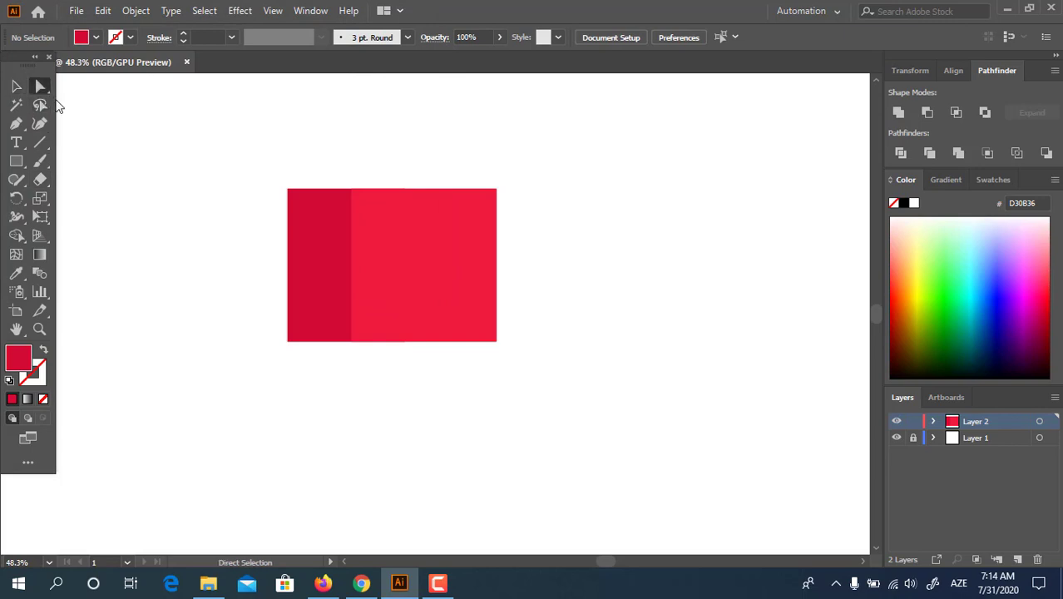
- Round the lighter rectangle's top-left and the dark rectangle's top-right corners with live corners
{"action": "left_click", "coordinate": [348, 189]}
{"action": "left_click_drag", "start_coordinate": [351, 190], "coordinate": [433, 311]}
{"action": "left_click", "coordinate": [346, 222]}
{"action": "left_click", "coordinate": [406, 191]}
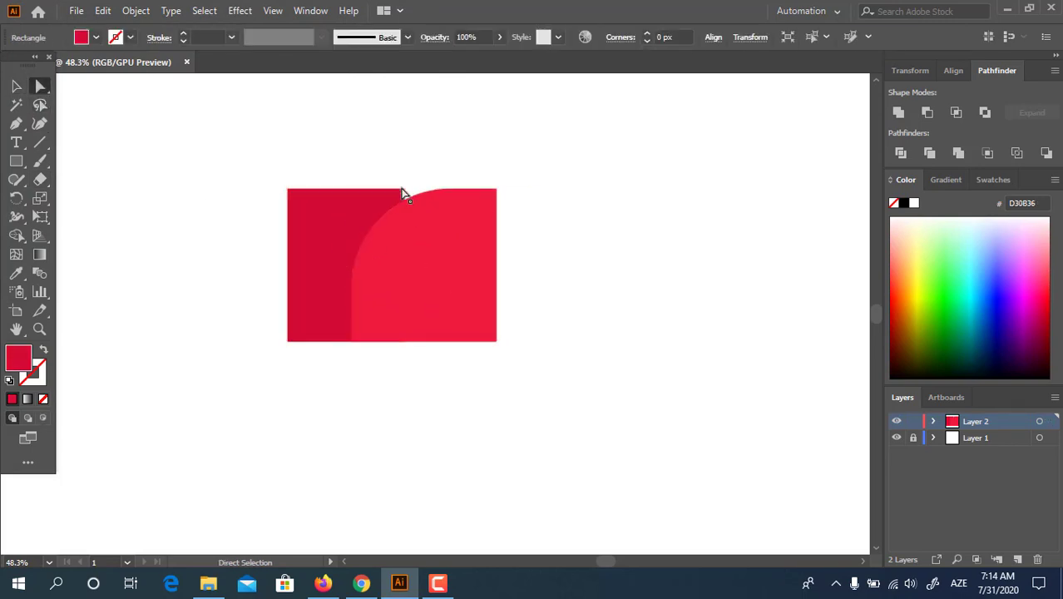
{"action": "left_click", "coordinate": [402, 193]}
{"action": "left_click_drag", "start_coordinate": [370, 226], "coordinate": [319, 290]}
{"action": "left_click", "coordinate": [513, 416]}
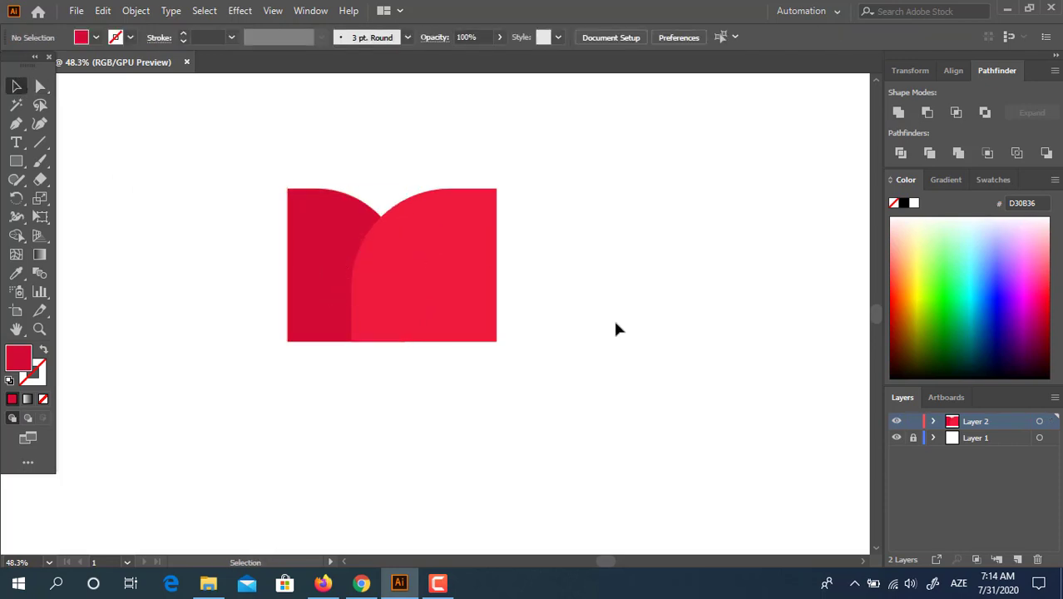
- Nudge the lighter shape left and round all four bottom corners of the petals
{"action": "left_click_drag", "start_coordinate": [489, 308], "coordinate": [473, 309]}
{"action": "left_click", "coordinate": [616, 347]}
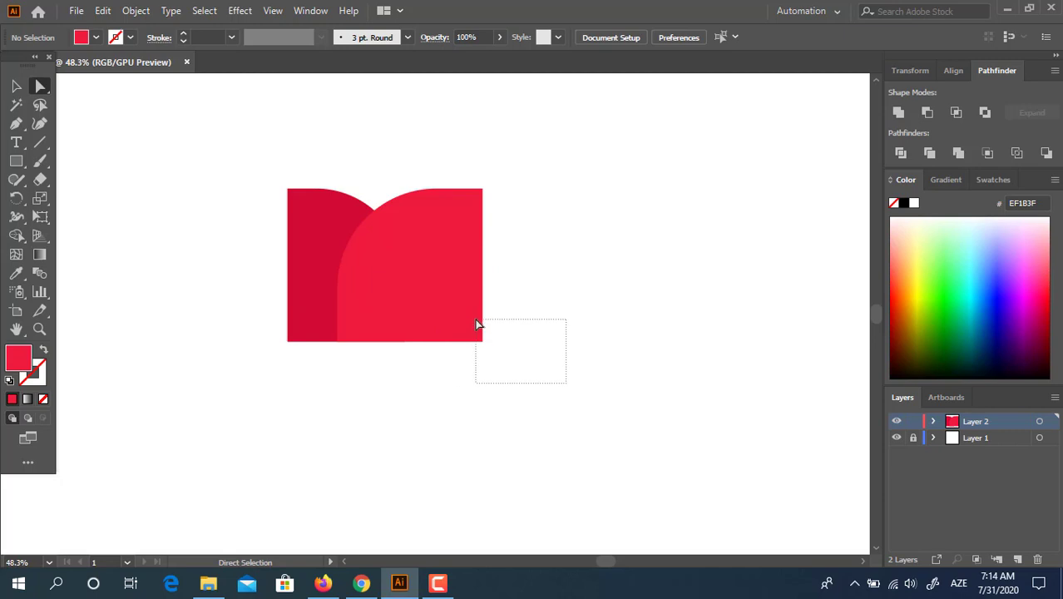
{"action": "left_click_drag", "start_coordinate": [478, 325], "coordinate": [477, 326]}
{"action": "left_click_drag", "start_coordinate": [268, 331], "coordinate": [404, 291]}
{"action": "left_click", "coordinate": [488, 368]}
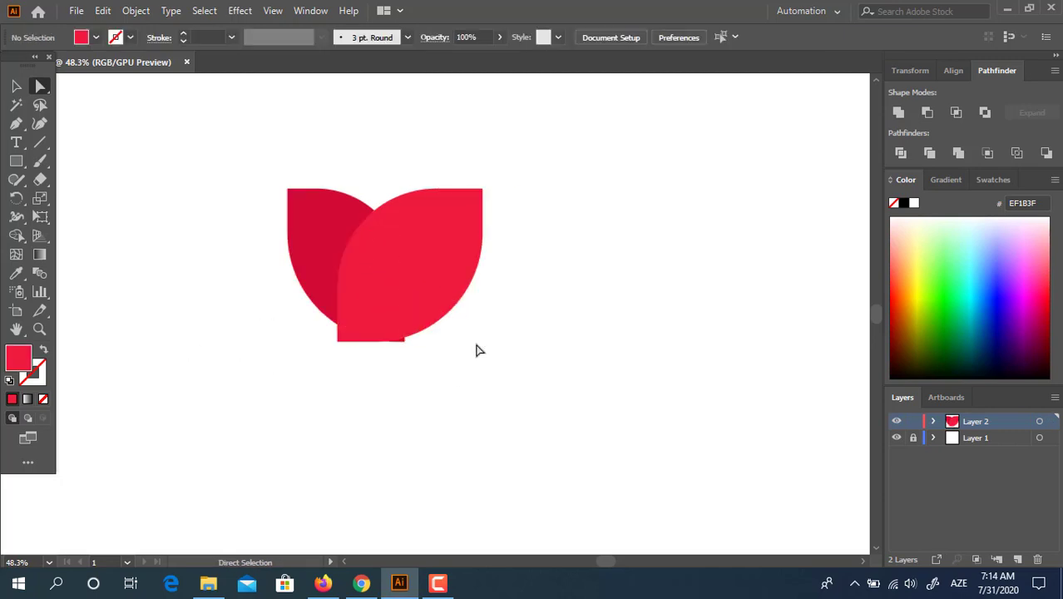
{"action": "key", "text": "ctrl+a"}
{"action": "left_click", "coordinate": [338, 342], "text": "shift"}
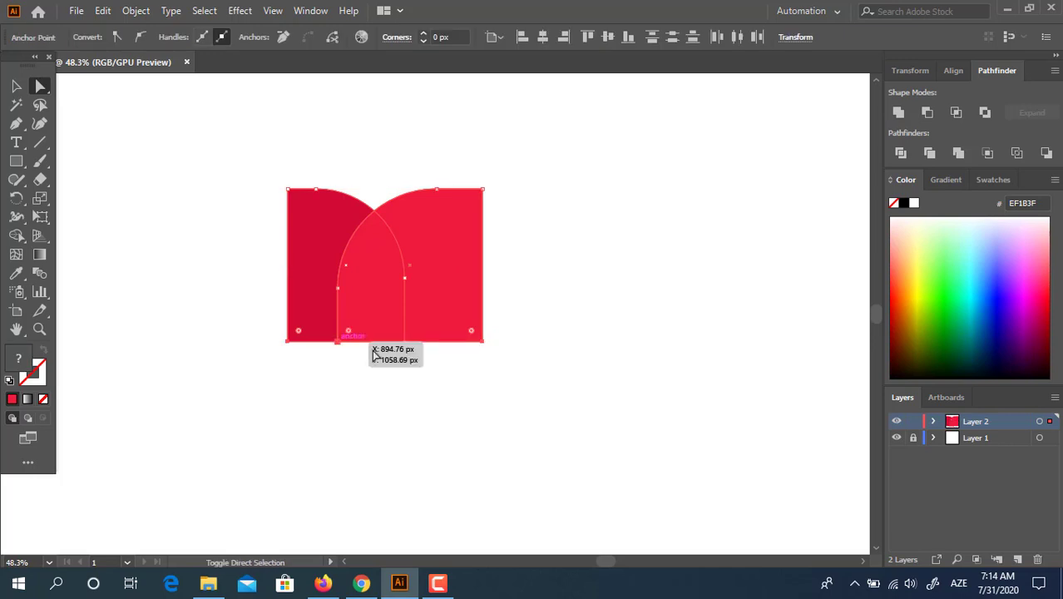
{"action": "left_click", "coordinate": [406, 343], "text": "shift"}
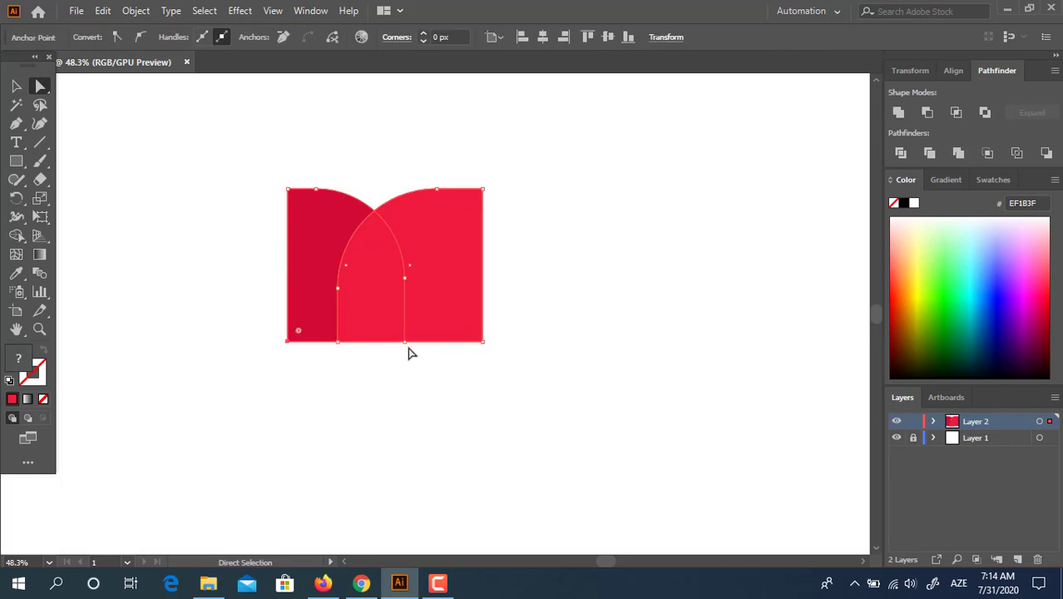
{"action": "left_click_drag", "start_coordinate": [499, 366], "coordinate": [200, 331]}
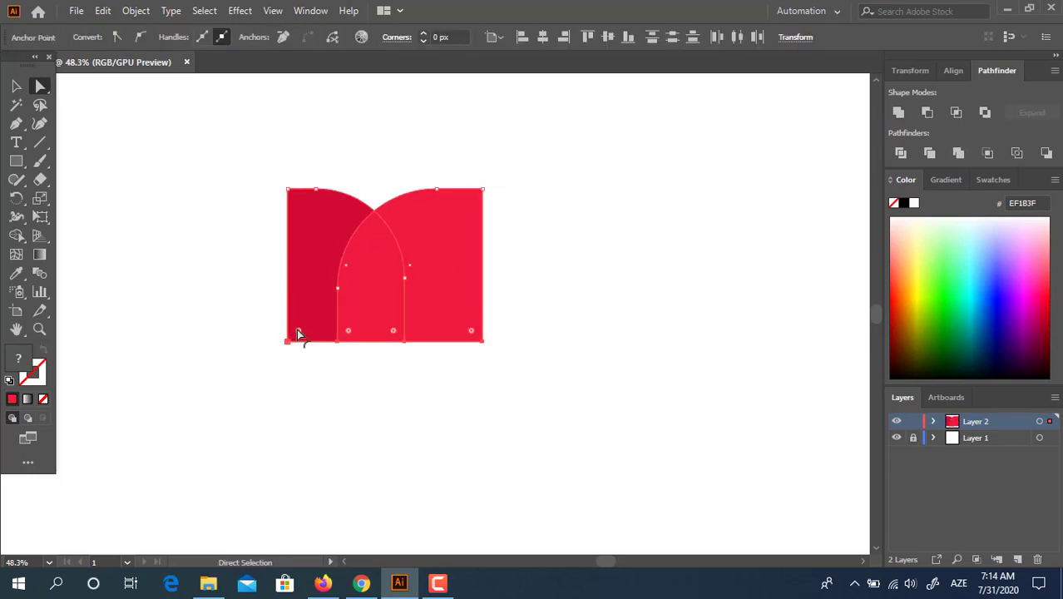
{"action": "left_click_drag", "start_coordinate": [297, 331], "coordinate": [424, 321]}
{"action": "left_click", "coordinate": [568, 405]}
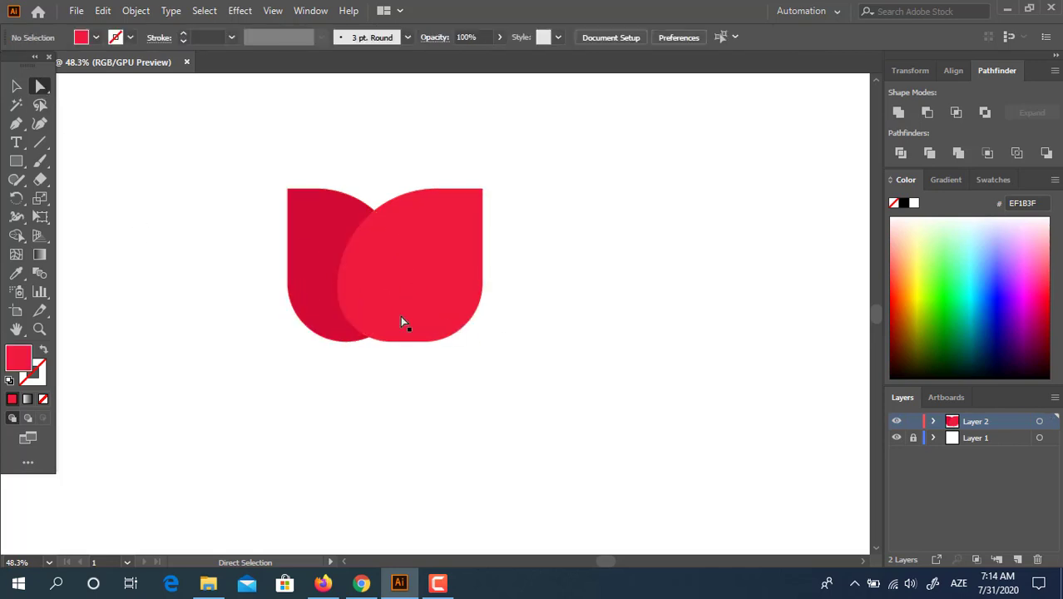
- Shift the right petal left, zoom in, and stretch the dark left petal taller
{"action": "left_click_drag", "start_coordinate": [457, 289], "coordinate": [440, 290]}
{"action": "left_click", "coordinate": [526, 330]}
{"action": "key", "text": "z"}
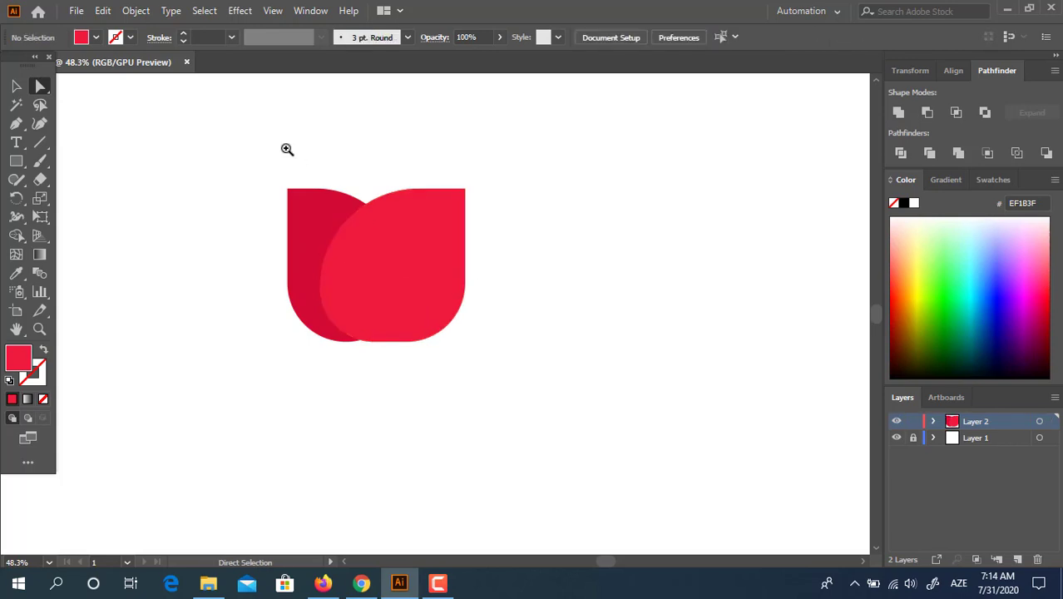
{"action": "left_click", "coordinate": [287, 149]}
{"action": "left_click", "coordinate": [14, 86]}
{"action": "left_click", "coordinate": [341, 234]}
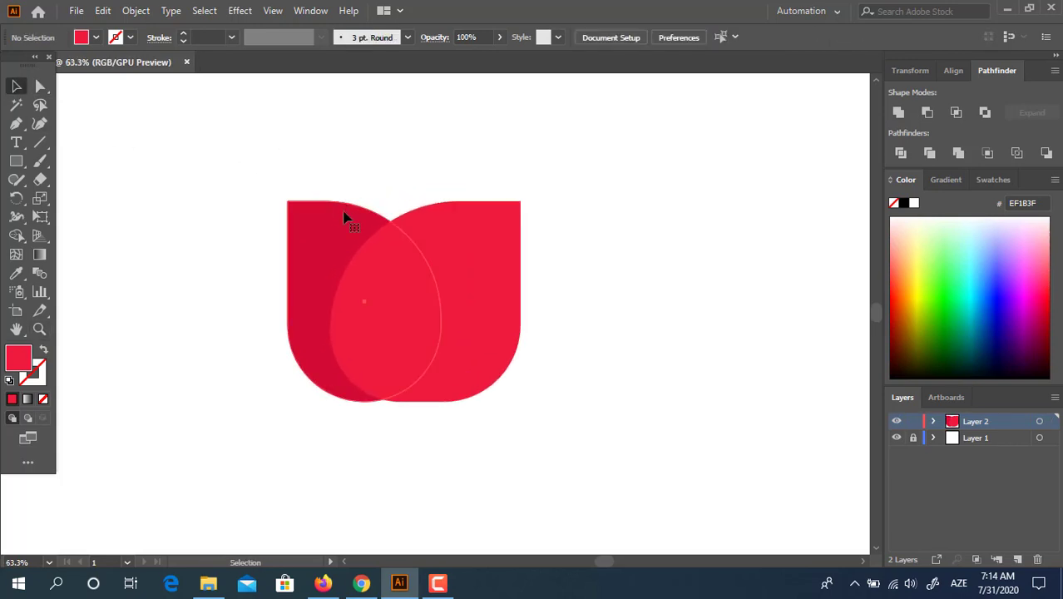
{"action": "left_click_drag", "start_coordinate": [367, 179], "coordinate": [368, 174]}
{"action": "left_click", "coordinate": [622, 327]}
- Narrow the right petal, move it further left, and zoom in on the tulip
{"action": "left_click", "coordinate": [423, 359]}
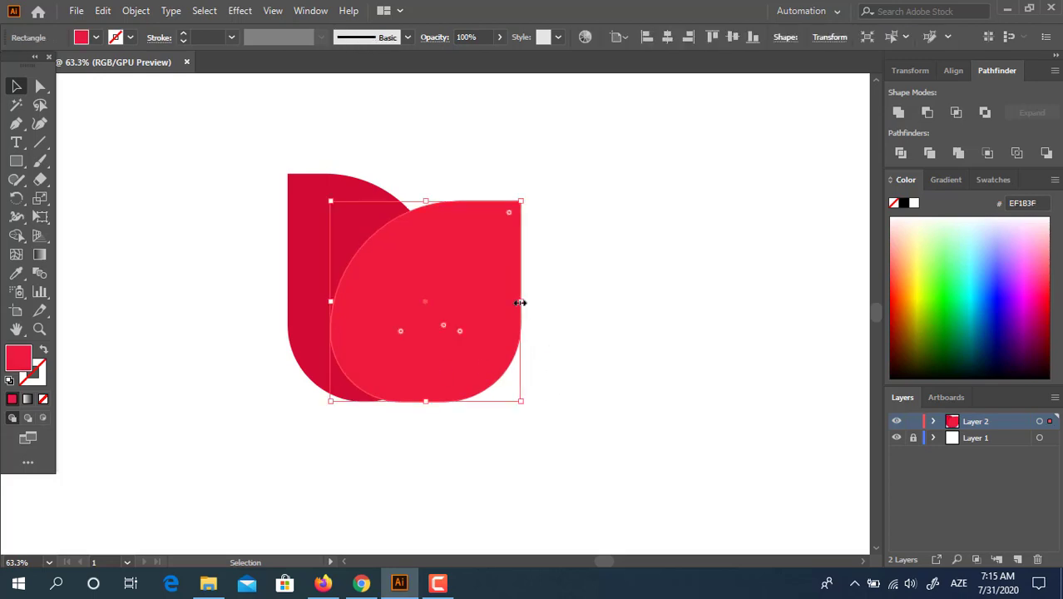
{"action": "left_click_drag", "start_coordinate": [521, 301], "coordinate": [477, 308]}
{"action": "left_click", "coordinate": [675, 389]}
{"action": "left_click_drag", "start_coordinate": [455, 364], "coordinate": [434, 364]}
{"action": "left_click", "coordinate": [577, 392]}
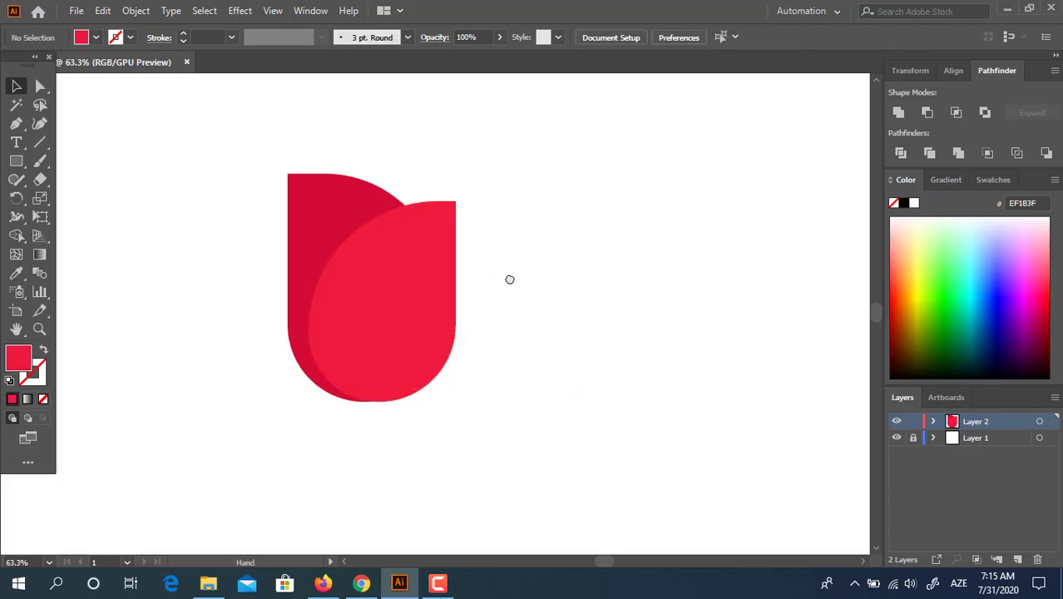
{"action": "left_click_drag", "start_coordinate": [510, 279], "coordinate": [538, 290]}
{"action": "key", "text": "z"}
{"action": "left_click", "coordinate": [400, 192]}
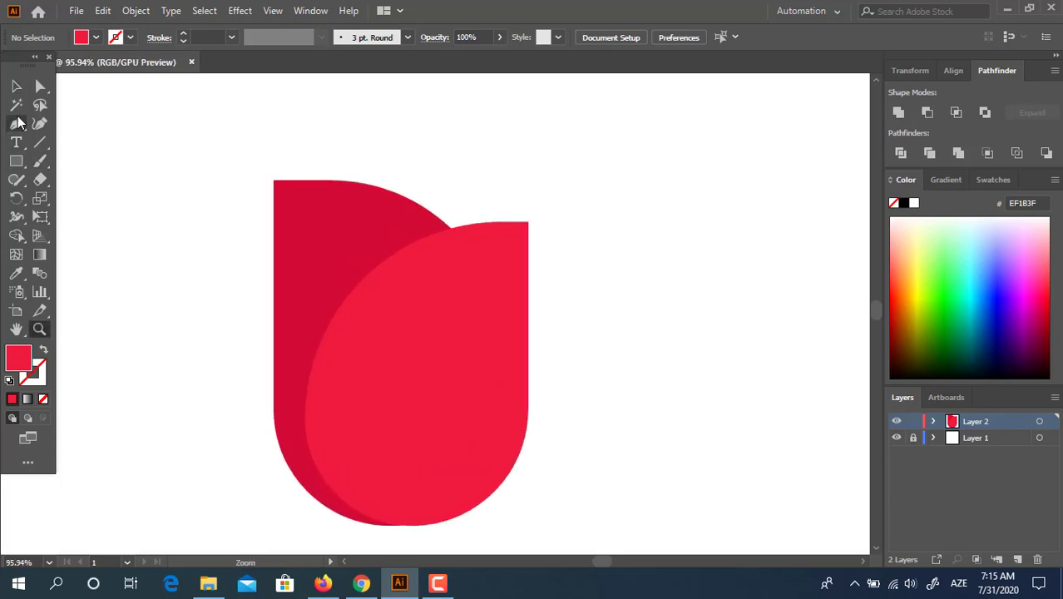
- Draw a rectangle over the top of the bloom filled deep red AA0732
{"action": "left_click", "coordinate": [380, 230]}
{"action": "left_click", "coordinate": [16, 161]}
{"action": "left_click_drag", "start_coordinate": [299, 116], "coordinate": [488, 368]}
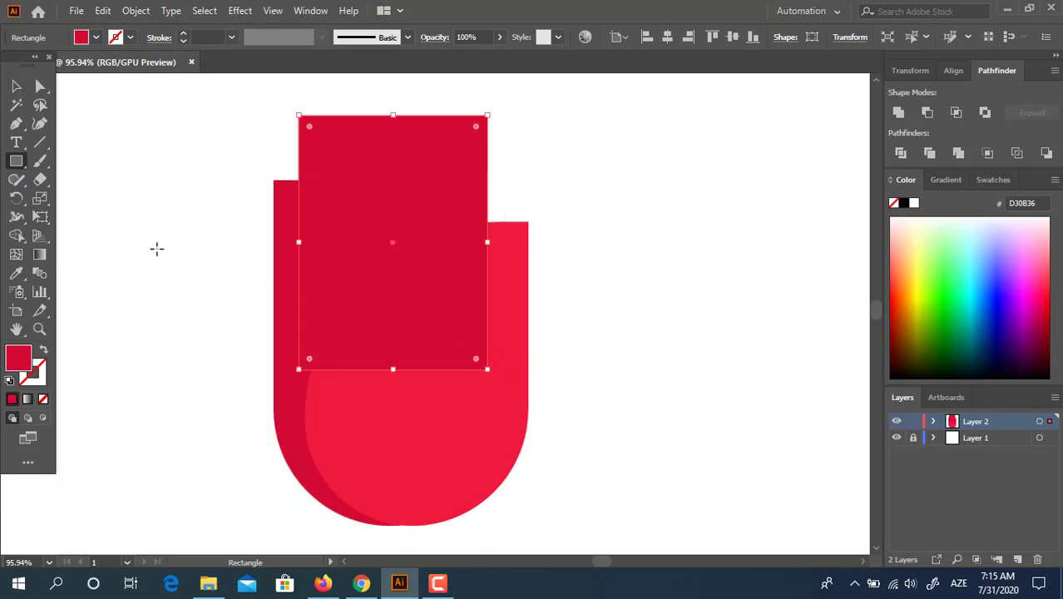
{"action": "double_click", "coordinate": [18, 359]}
{"action": "left_click_drag", "start_coordinate": [188, 98], "coordinate": [208, 122]}
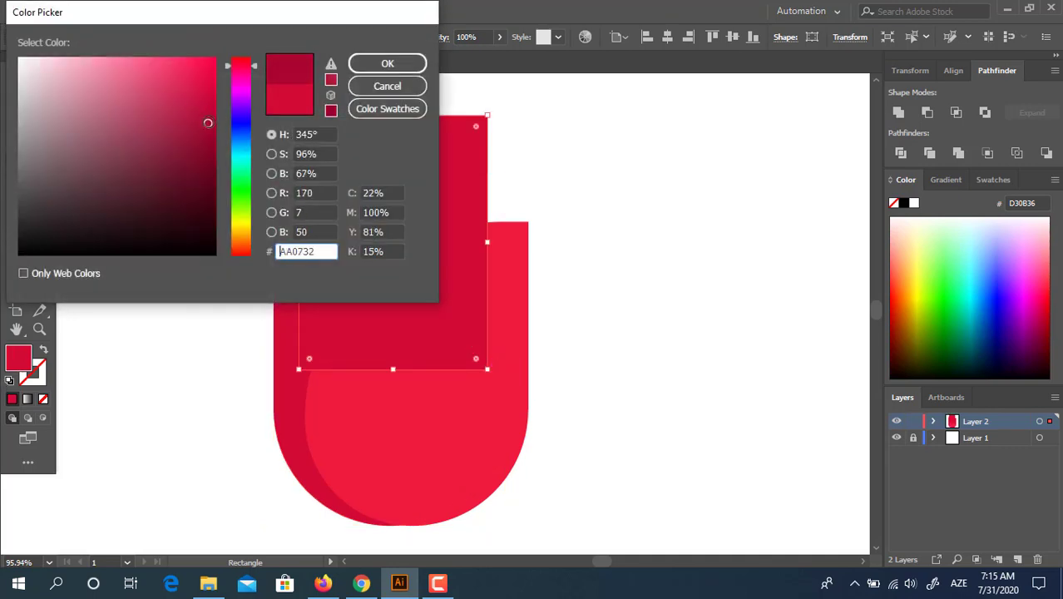
{"action": "left_click", "coordinate": [388, 65]}
- Round two opposite corners into a pointed petal and rotate it clockwise
{"action": "left_click", "coordinate": [40, 87]}
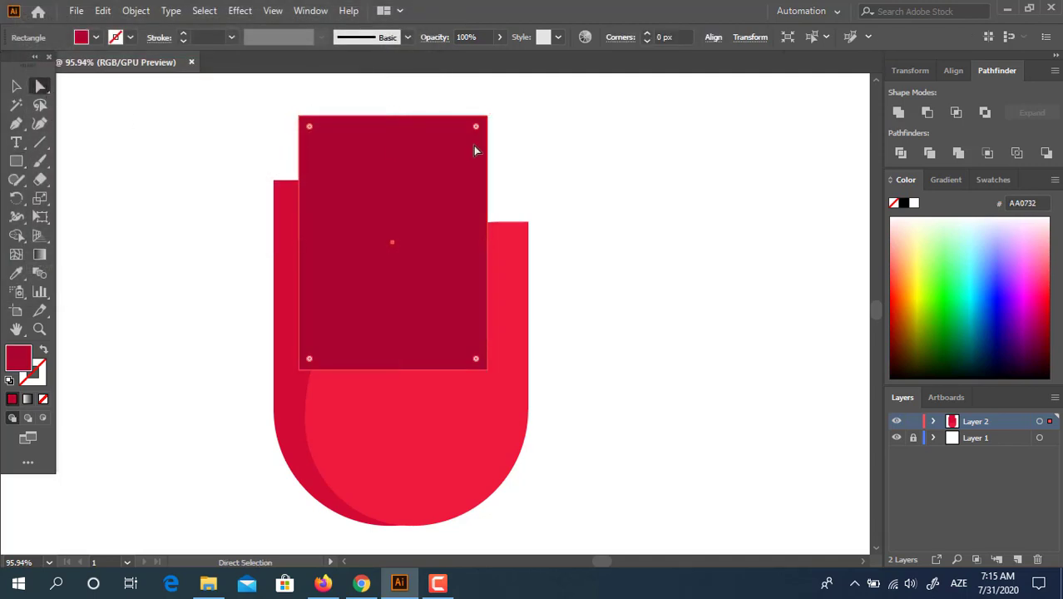
{"action": "left_click", "coordinate": [487, 115]}
{"action": "left_click", "coordinate": [300, 370], "text": "shift"}
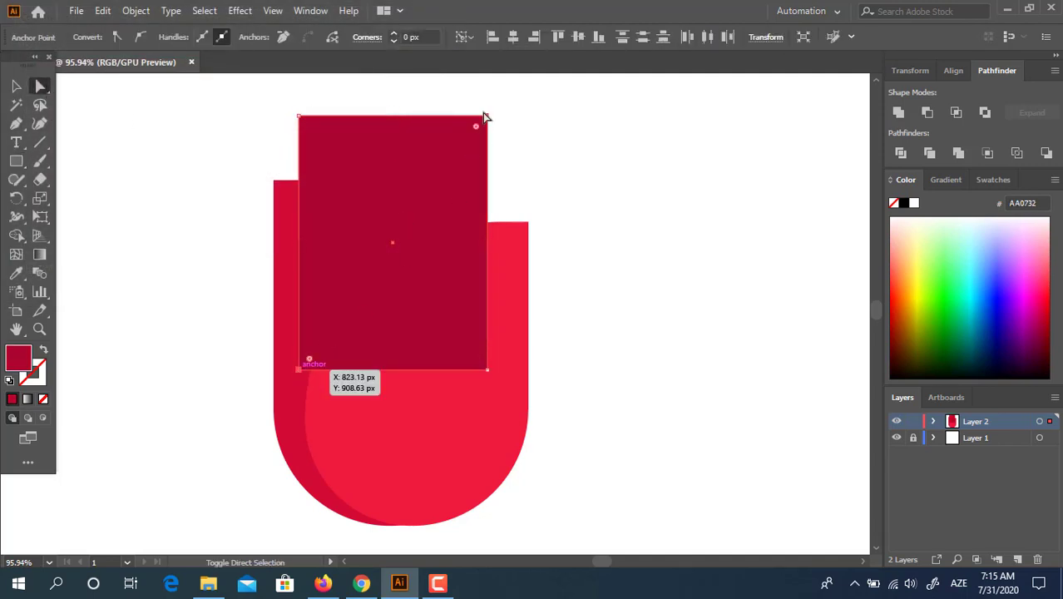
{"action": "left_click_drag", "start_coordinate": [476, 126], "coordinate": [341, 315]}
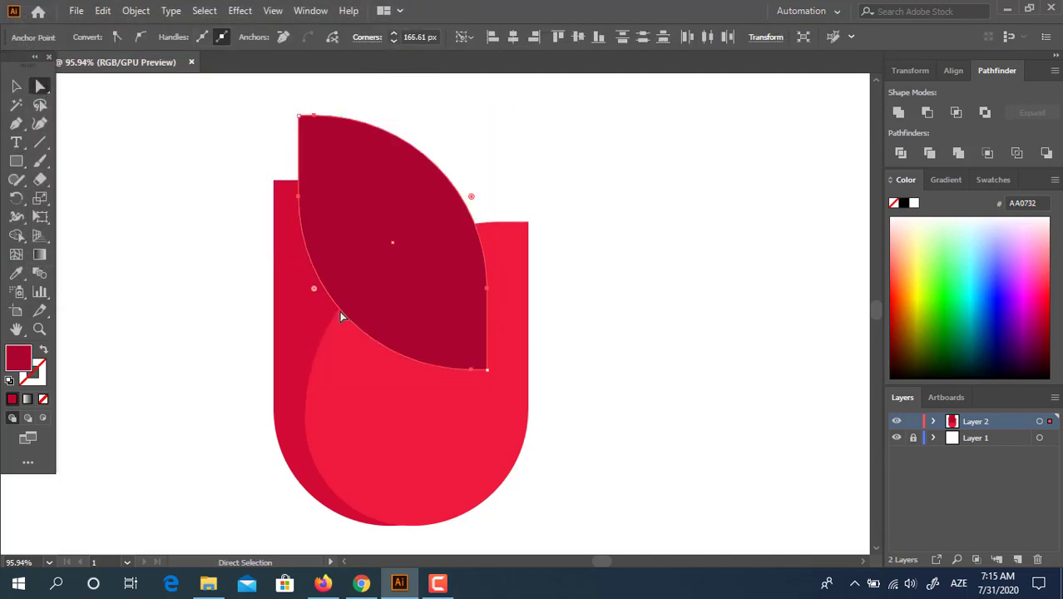
{"action": "left_click", "coordinate": [15, 85]}
{"action": "left_click_drag", "start_coordinate": [501, 111], "coordinate": [599, 164]}
{"action": "left_click", "coordinate": [598, 164]}
- Send the pointed petal behind the bloom and add a rotated copy beside it
{"action": "left_click", "coordinate": [364, 170]}
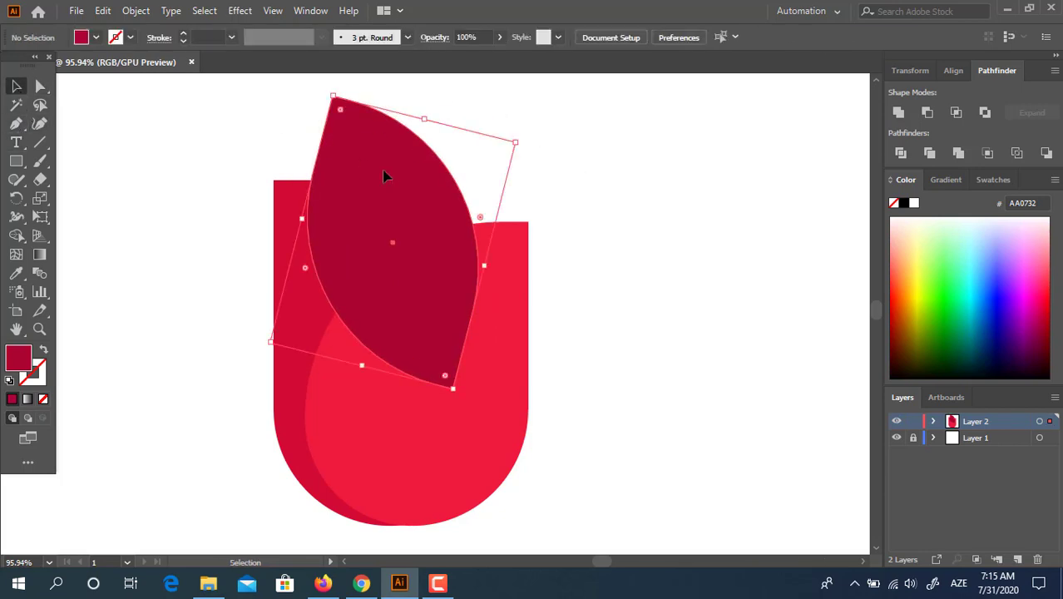
{"action": "key", "text": "ctrl+shift+["}
{"action": "left_click", "coordinate": [563, 193]}
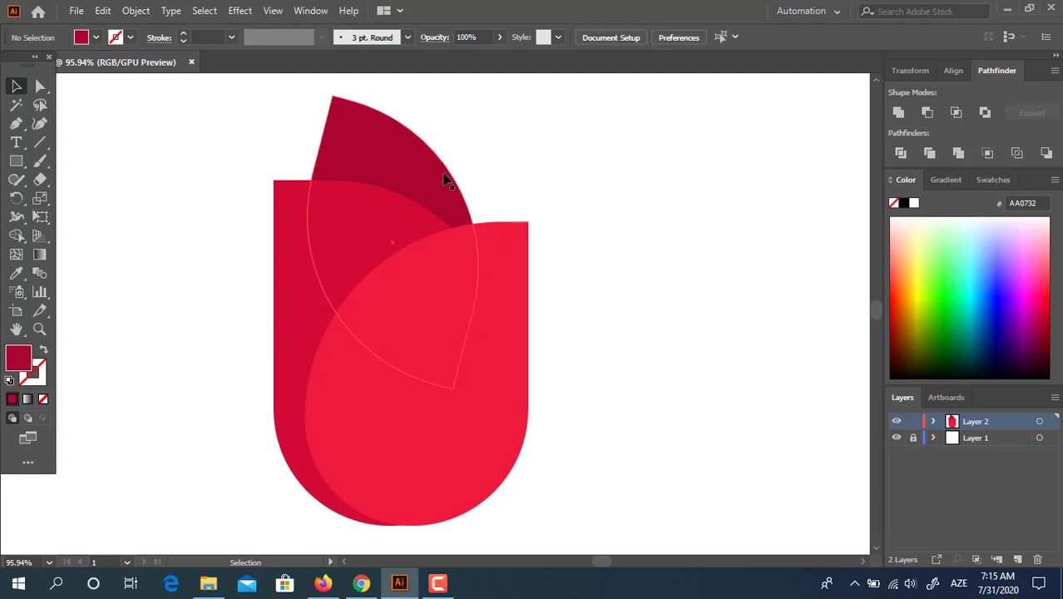
{"action": "left_click_drag", "start_coordinate": [407, 160], "coordinate": [424, 177]}
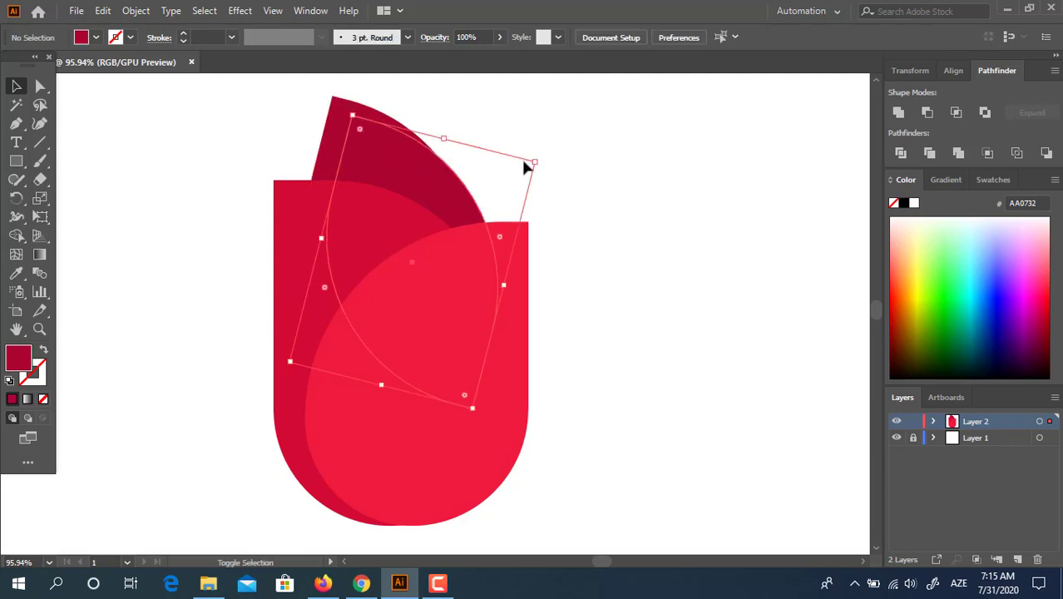
{"action": "left_click_drag", "start_coordinate": [539, 157], "coordinate": [418, 279]}
{"action": "left_click", "coordinate": [616, 233]}
{"action": "key", "text": "z"}
{"action": "left_click", "coordinate": [371, 185]}
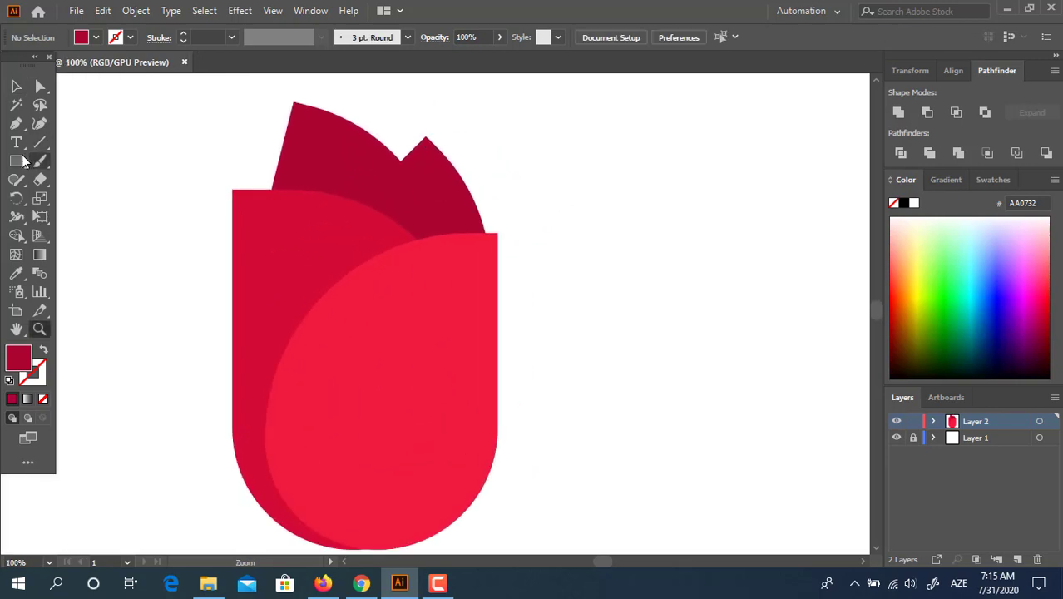
- Move the darker rounded petal into alignment with the shape behind it
{"action": "left_click", "coordinate": [16, 86]}
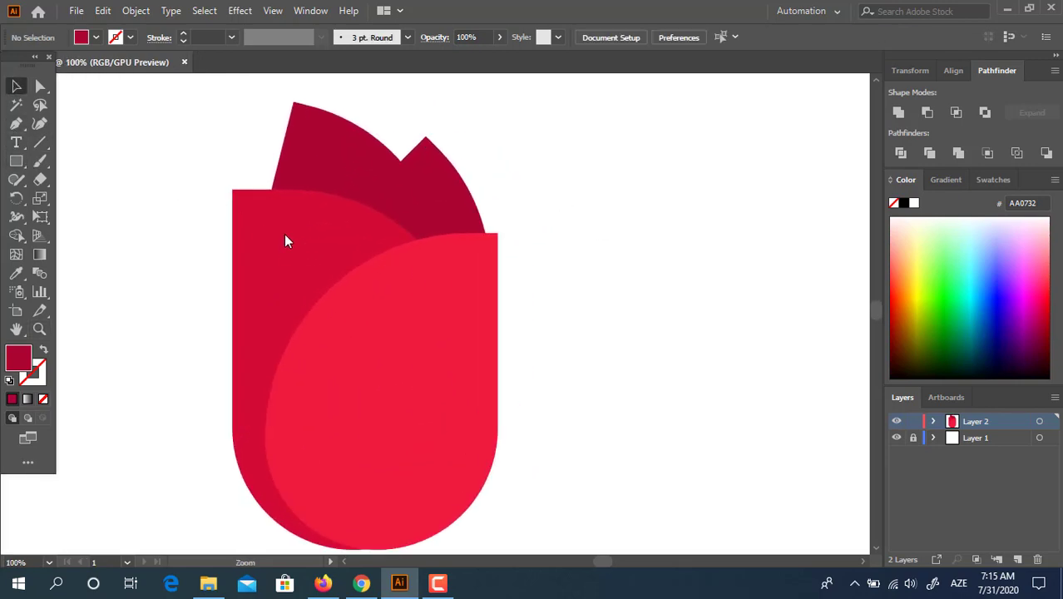
{"action": "left_click", "coordinate": [385, 265]}
{"action": "scroll", "coordinate": [490, 505], "scroll_direction": "down", "scroll_amount": 3}
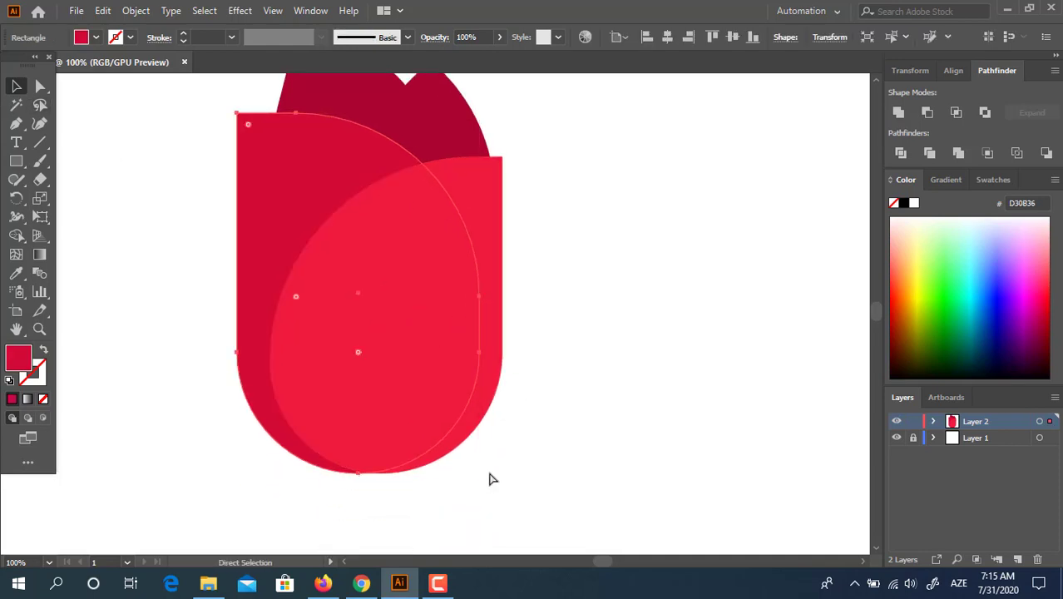
{"action": "left_click_drag", "start_coordinate": [325, 176], "coordinate": [326, 198]}
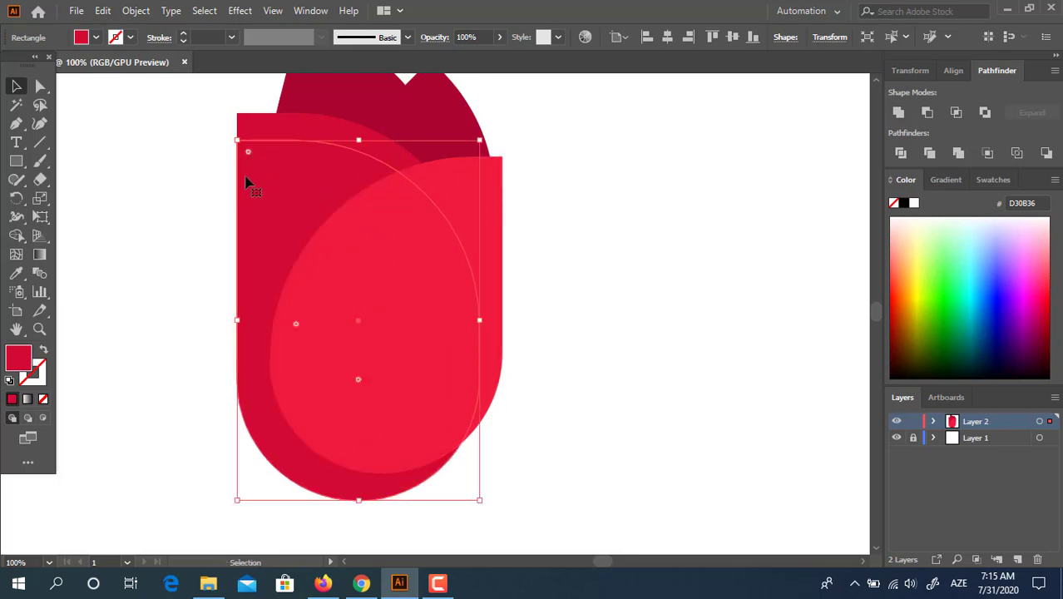
{"action": "left_click_drag", "start_coordinate": [260, 168], "coordinate": [261, 146]}
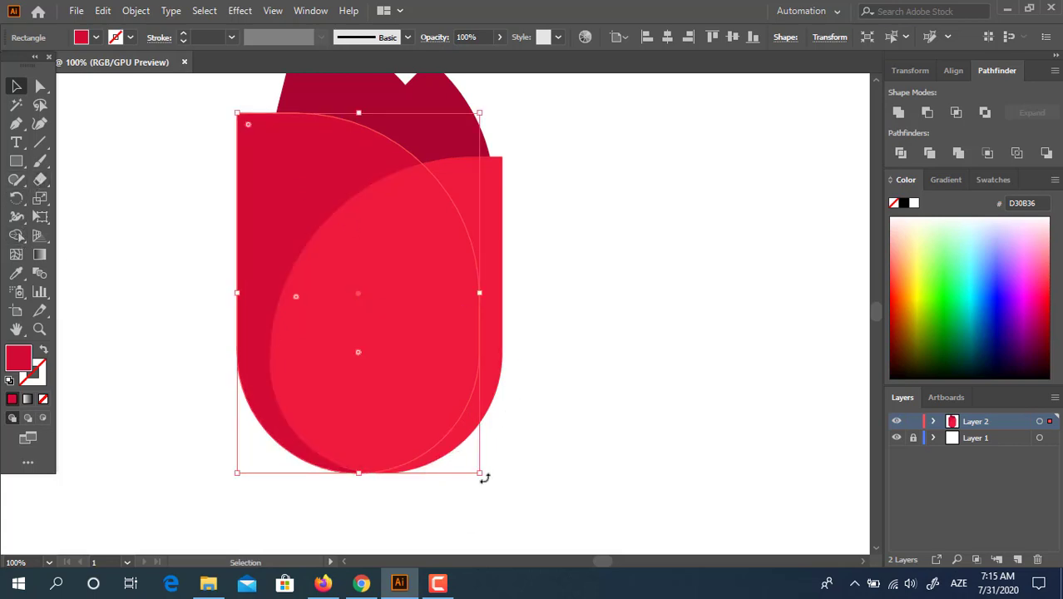
- Rotate the darker petal so it leans out to the left
{"action": "left_click", "coordinate": [12, 199]}
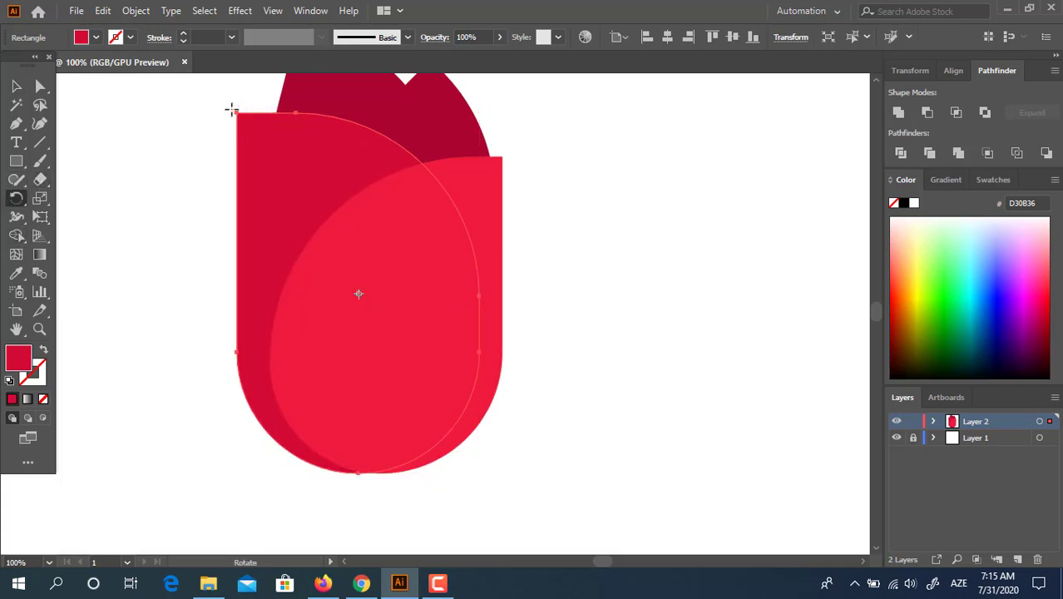
{"action": "left_click", "coordinate": [11, 83]}
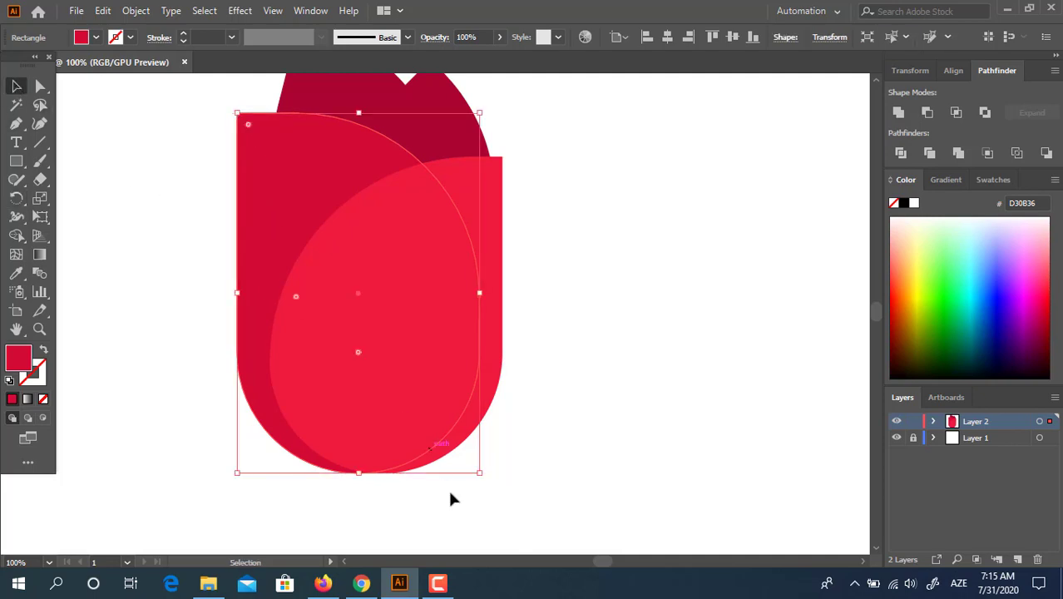
{"action": "left_click_drag", "start_coordinate": [483, 472], "coordinate": [319, 170]}
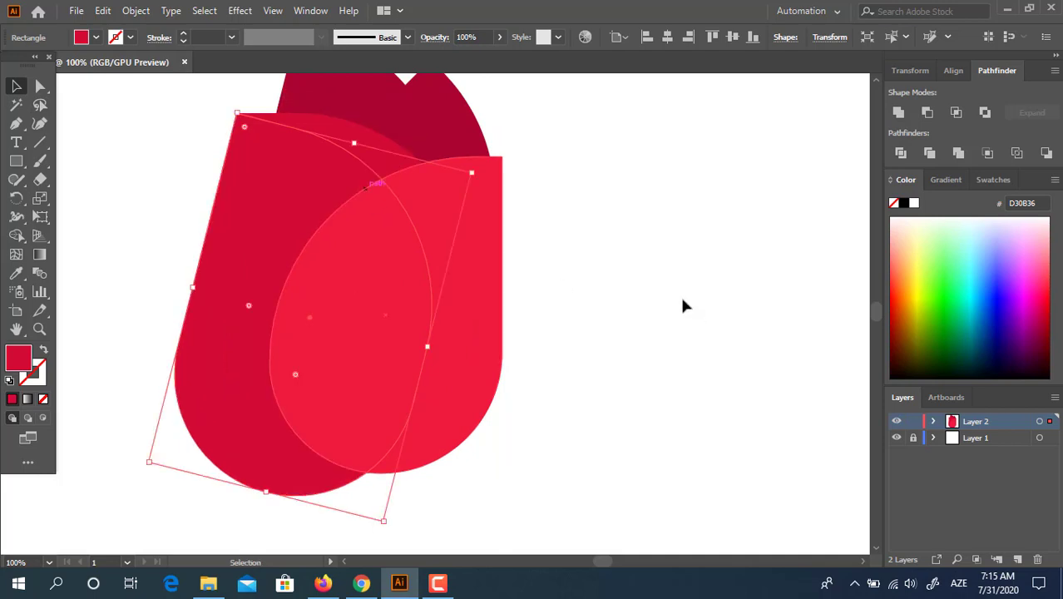
{"action": "left_click", "coordinate": [680, 293]}
- Recolour both pointed back petals to deeper red 910631
{"action": "left_click", "coordinate": [382, 154]}
{"action": "left_click", "coordinate": [16, 273]}
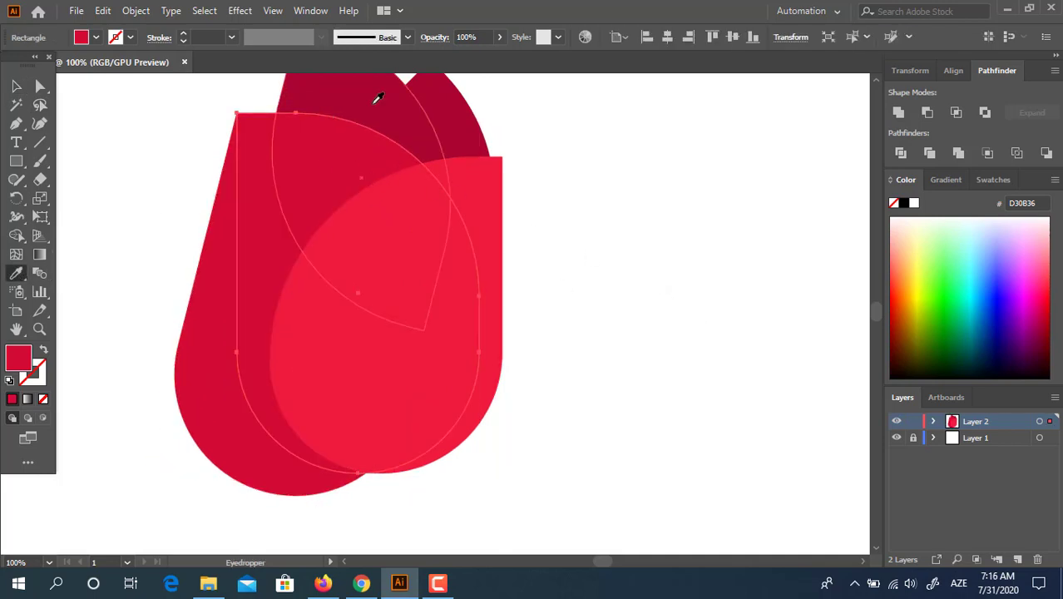
{"action": "left_click", "coordinate": [408, 133]}
{"action": "left_click_drag", "start_coordinate": [444, 191], "coordinate": [445, 263]}
{"action": "left_click", "coordinate": [16, 88]}
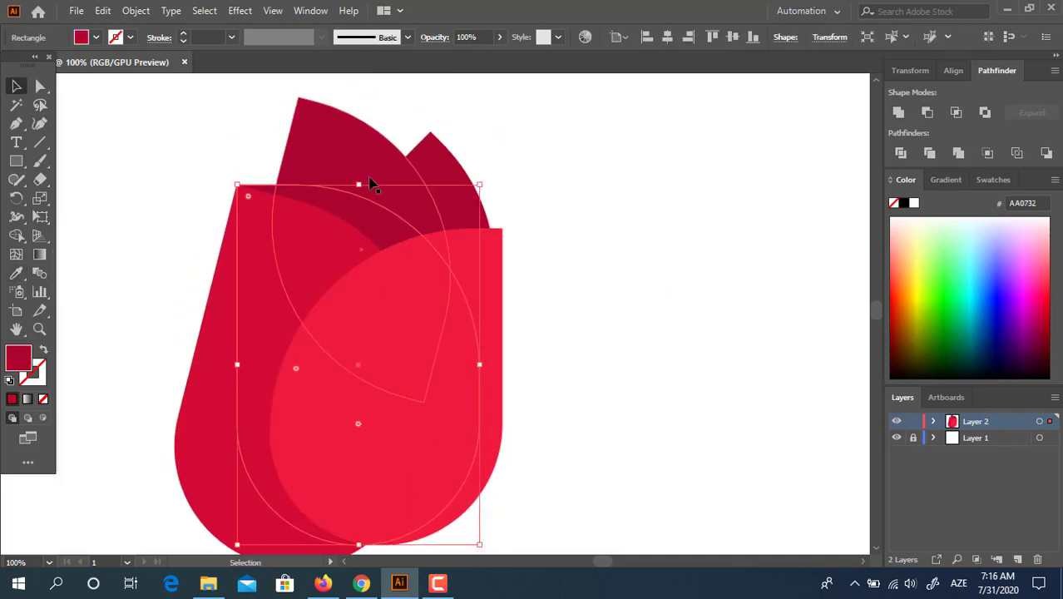
{"action": "left_click", "coordinate": [373, 182]}
{"action": "left_click", "coordinate": [439, 168], "text": "shift"}
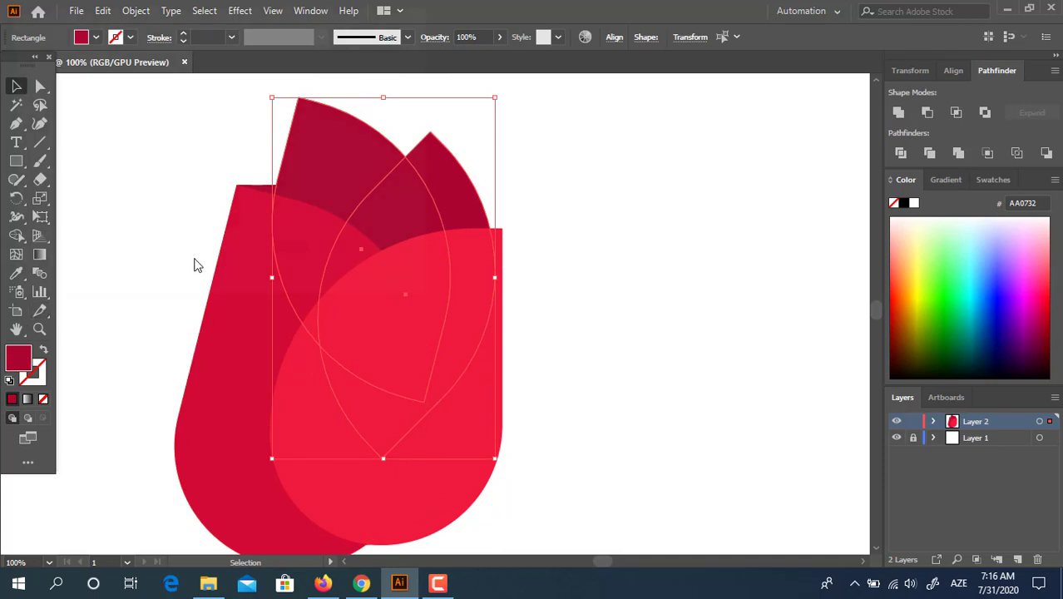
{"action": "left_click_drag", "start_coordinate": [206, 125], "coordinate": [209, 140]}
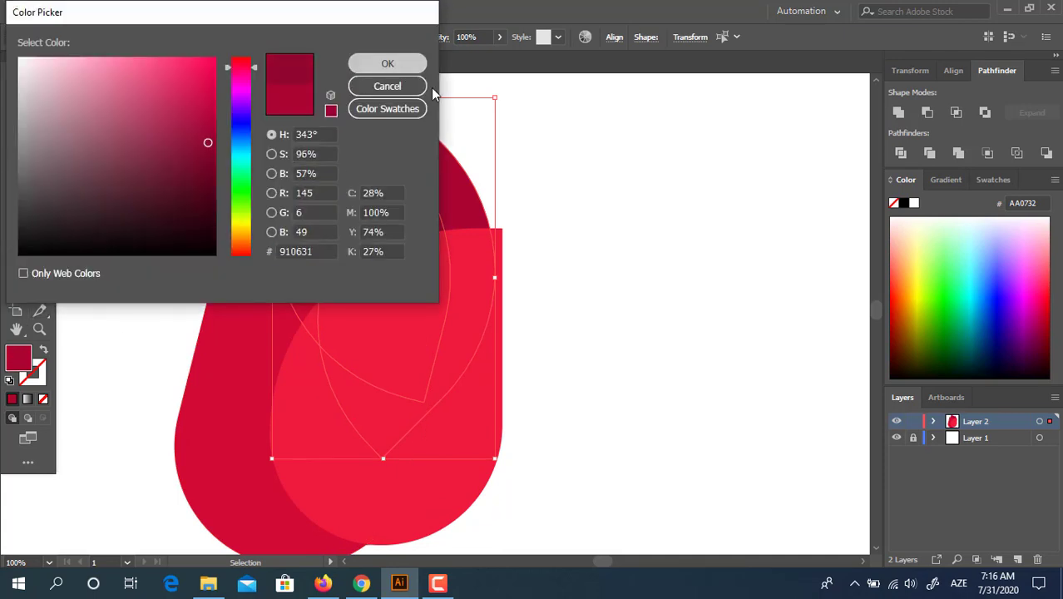
{"action": "left_click", "coordinate": [387, 64]}
{"action": "left_click", "coordinate": [516, 239]}
- Ungroup the petals, delete the tilted left piece, and zoom in on the tulip top
{"action": "left_click", "coordinate": [349, 228]}
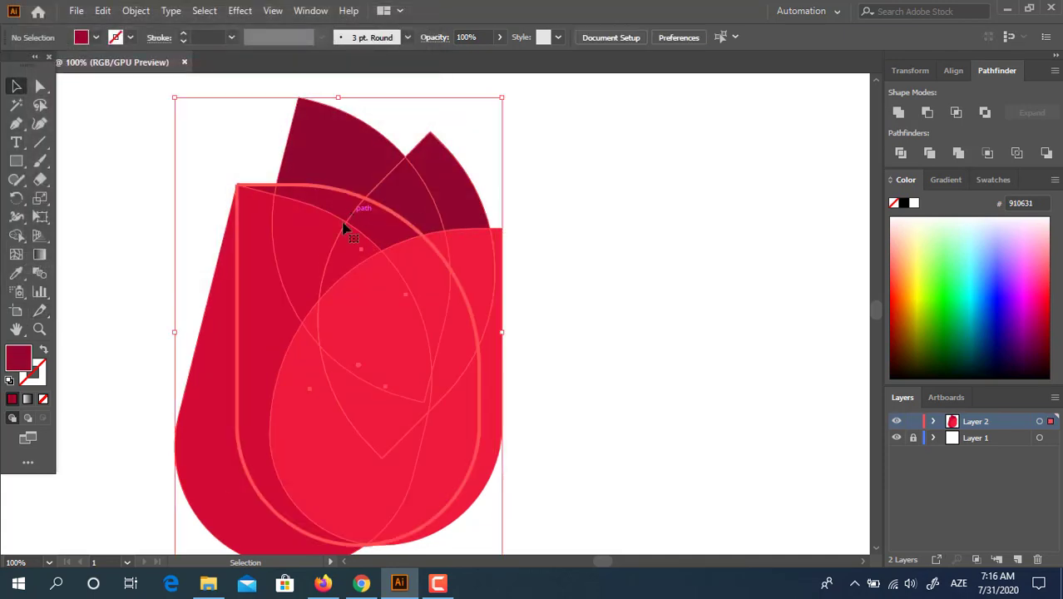
{"action": "left_click", "coordinate": [607, 291]}
{"action": "left_click", "coordinate": [283, 193]}
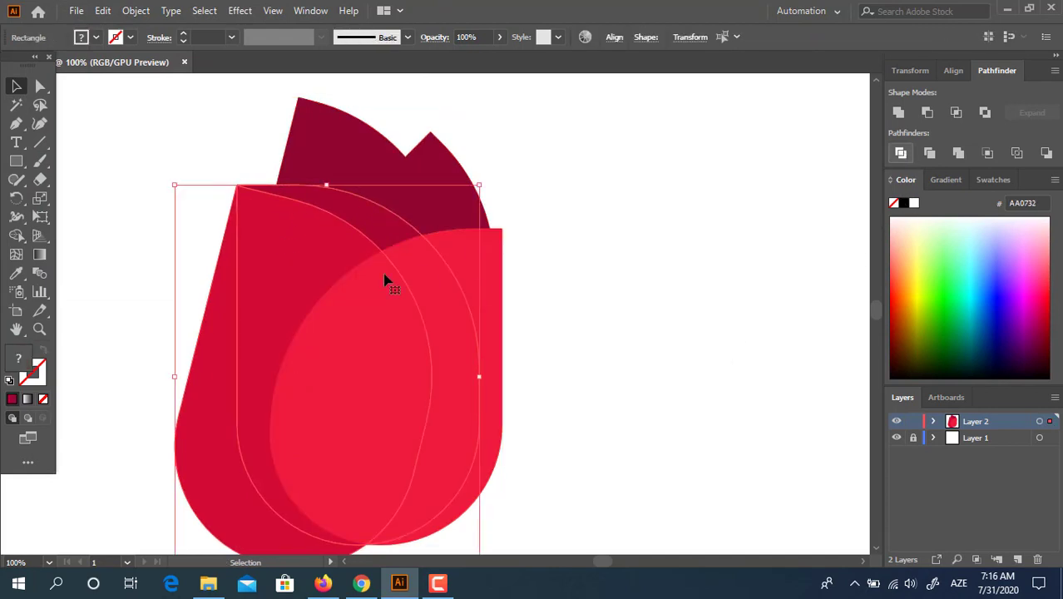
{"action": "right_click", "coordinate": [238, 360]}
{"action": "left_click", "coordinate": [249, 176]}
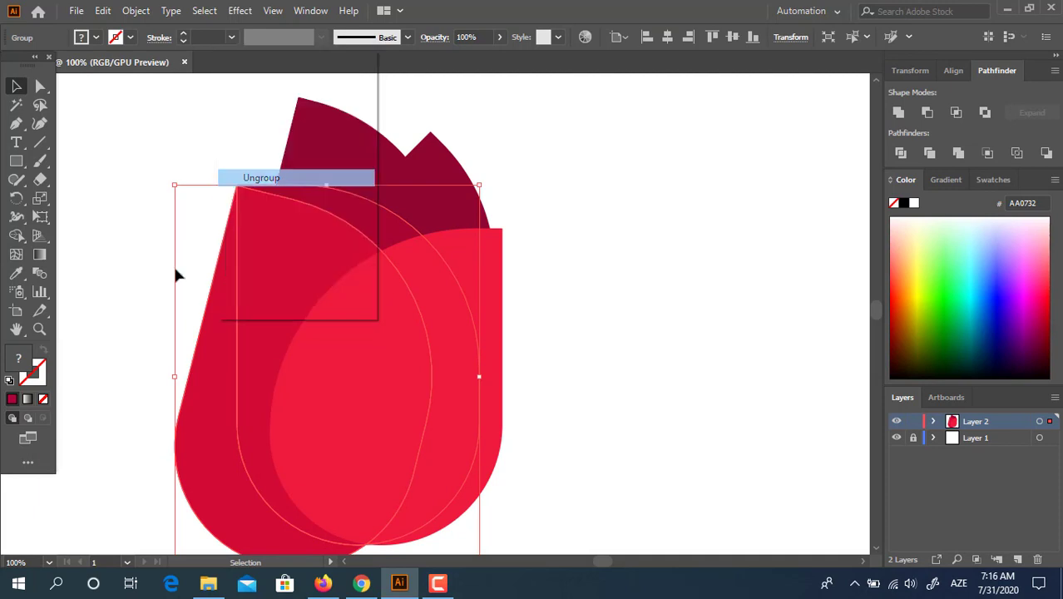
{"action": "left_click", "coordinate": [175, 273]}
{"action": "left_click", "coordinate": [212, 337]}
{"action": "key", "text": "Delete"}
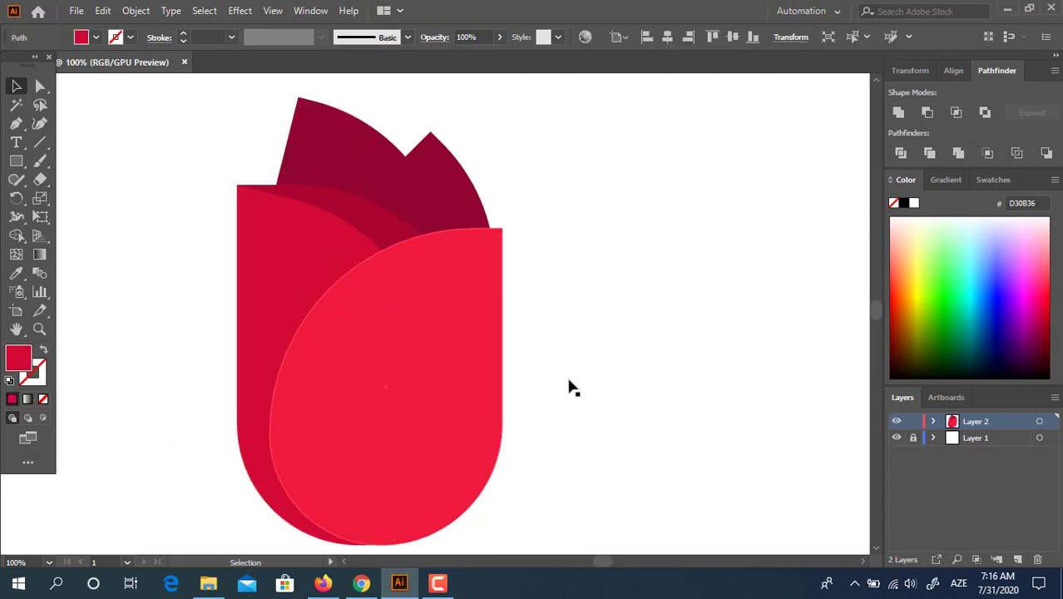
{"action": "key", "text": "z"}
{"action": "left_click_drag", "start_coordinate": [326, 248], "coordinate": [392, 259]}
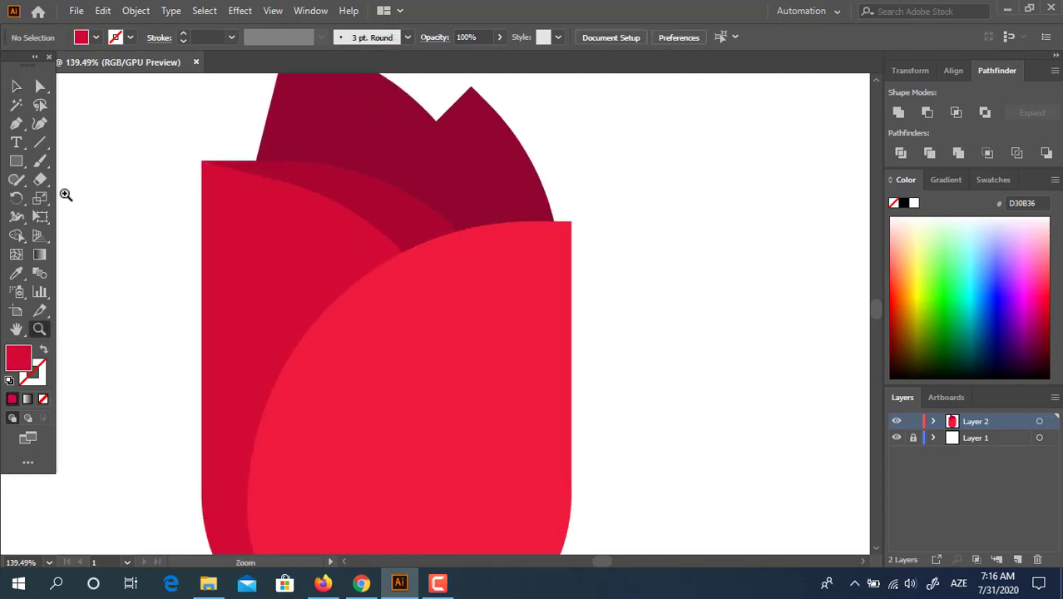
- Draw a square over the tulip top and round two opposite corners into a leaf shape
{"action": "left_click", "coordinate": [16, 161]}
{"action": "left_click_drag", "start_coordinate": [338, 139], "coordinate": [433, 305]}
{"action": "left_click", "coordinate": [37, 87]}
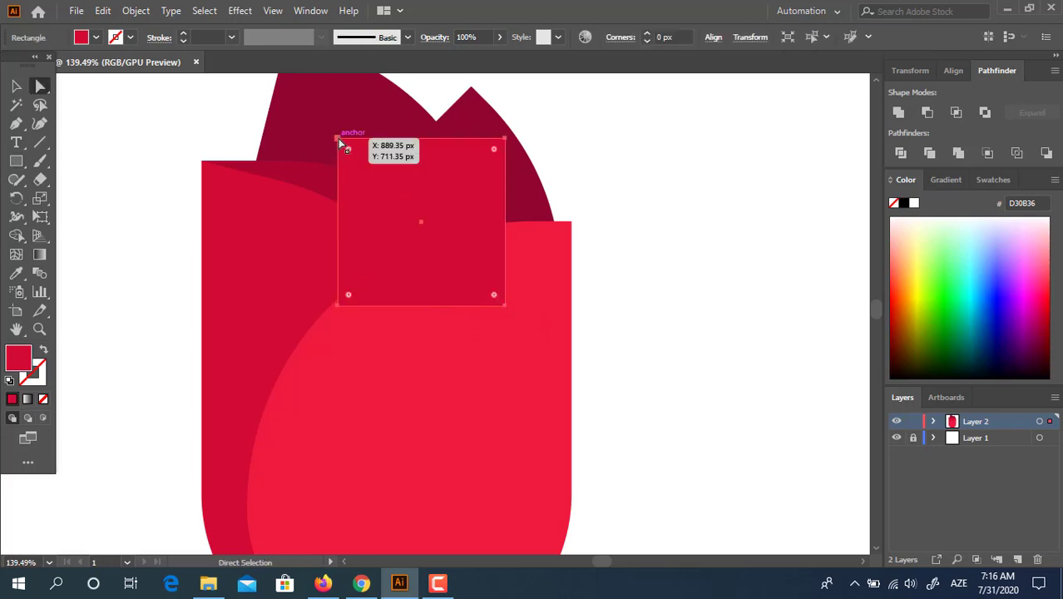
{"action": "left_click", "coordinate": [338, 138]}
{"action": "left_click", "coordinate": [505, 306], "text": "shift"}
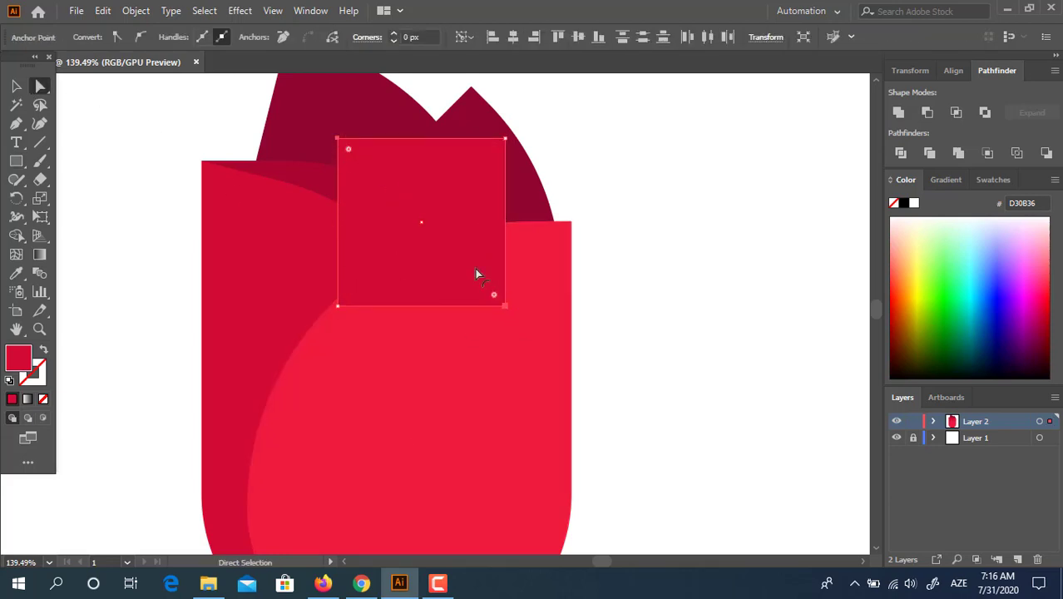
{"action": "left_click_drag", "start_coordinate": [477, 272], "coordinate": [414, 191]}
- Rotate the leaf shape about 45° and settle it between the left and front petals
{"action": "double_click", "coordinate": [16, 86]}
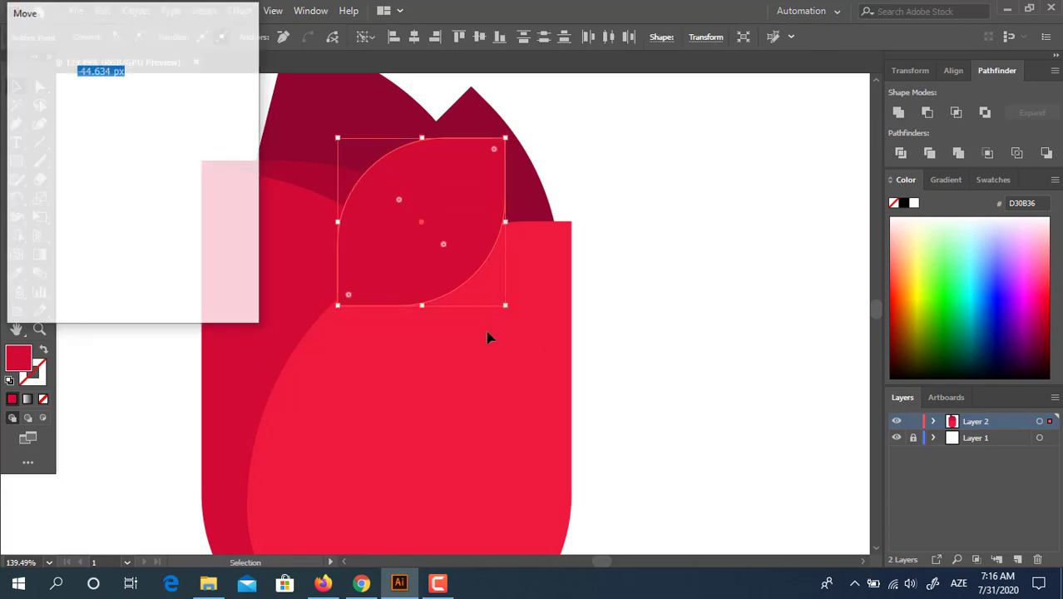
{"action": "left_click", "coordinate": [208, 290]}
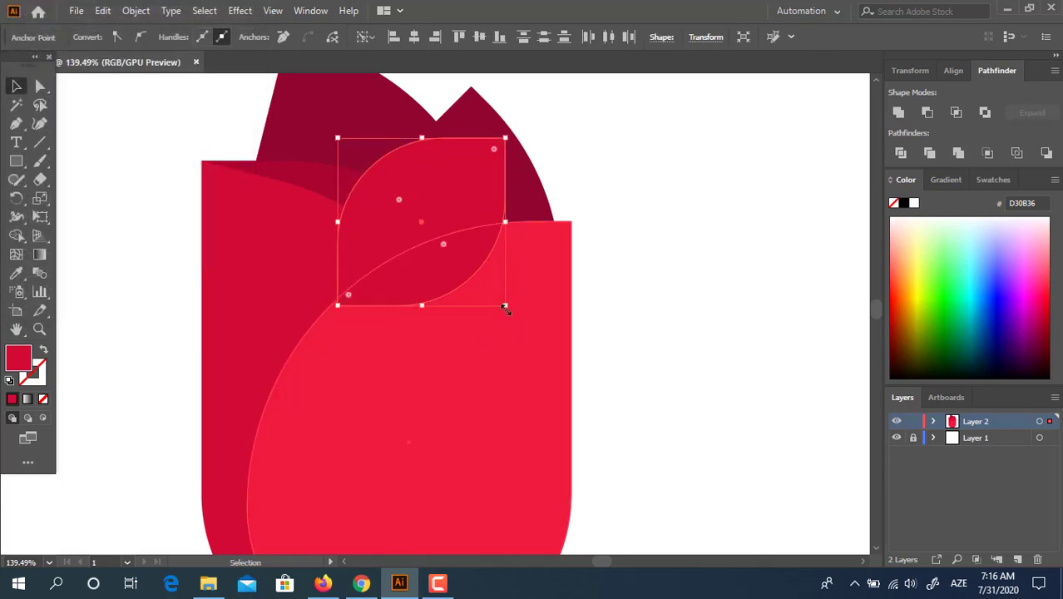
{"action": "left_click_drag", "start_coordinate": [509, 314], "coordinate": [549, 225]}
{"action": "left_click_drag", "start_coordinate": [442, 195], "coordinate": [420, 219]}
{"action": "left_click", "coordinate": [706, 282]}
{"action": "left_click", "coordinate": [409, 201]}
{"action": "key", "text": "a"}
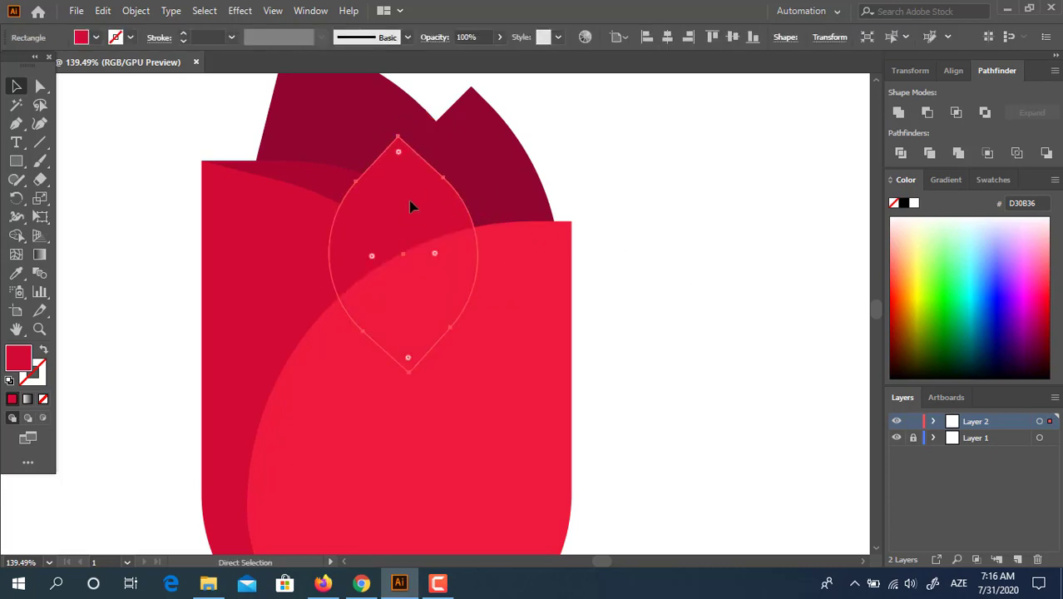
{"action": "key", "text": "v"}
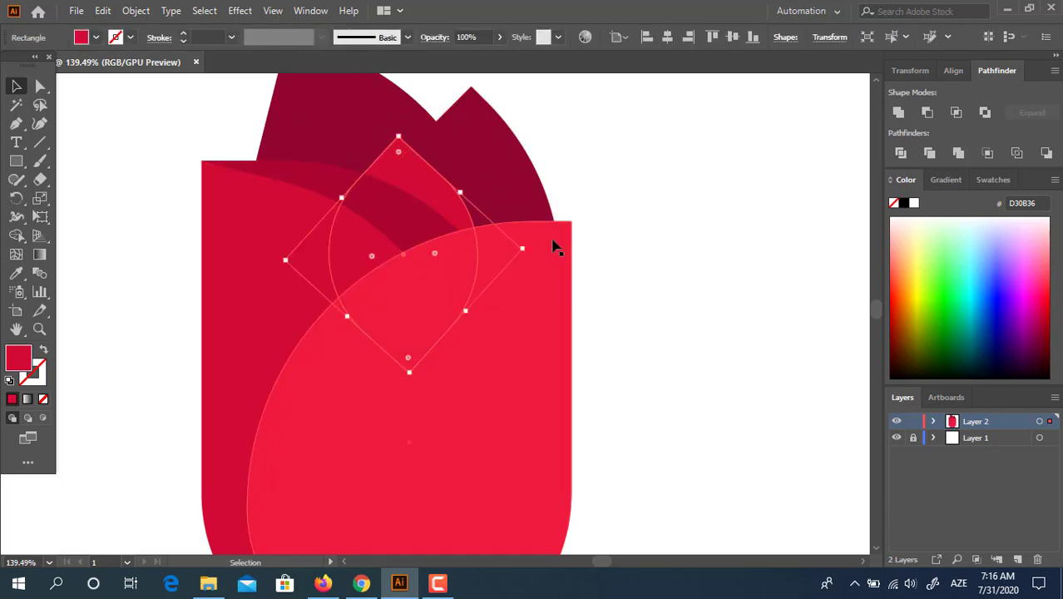
{"action": "left_click_drag", "start_coordinate": [529, 249], "coordinate": [583, 278]}
{"action": "left_click", "coordinate": [607, 278]}
- Join the new petal's path and give it the front petal's bright red EF1B3F
{"action": "left_click", "coordinate": [381, 210]}
{"action": "right_click", "coordinate": [381, 209]}
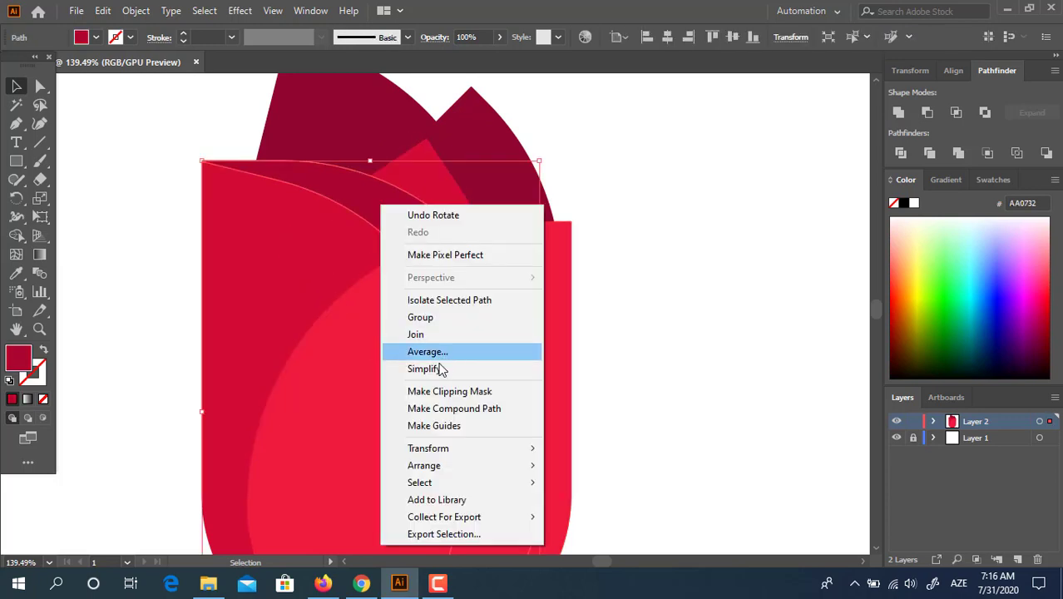
{"action": "left_click", "coordinate": [441, 332]}
{"action": "left_click", "coordinate": [444, 193]}
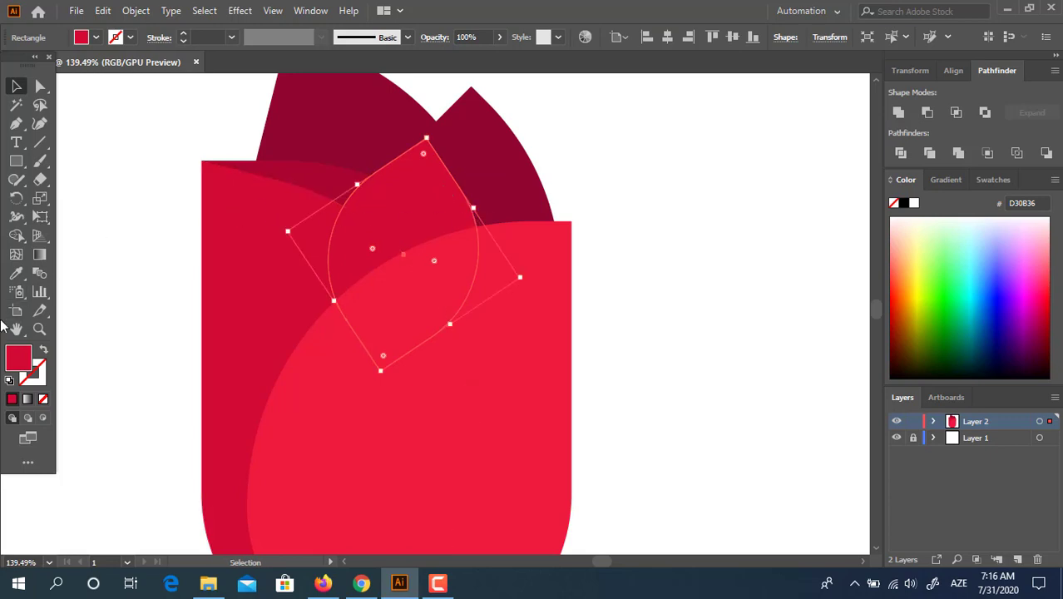
{"action": "left_click", "coordinate": [16, 273]}
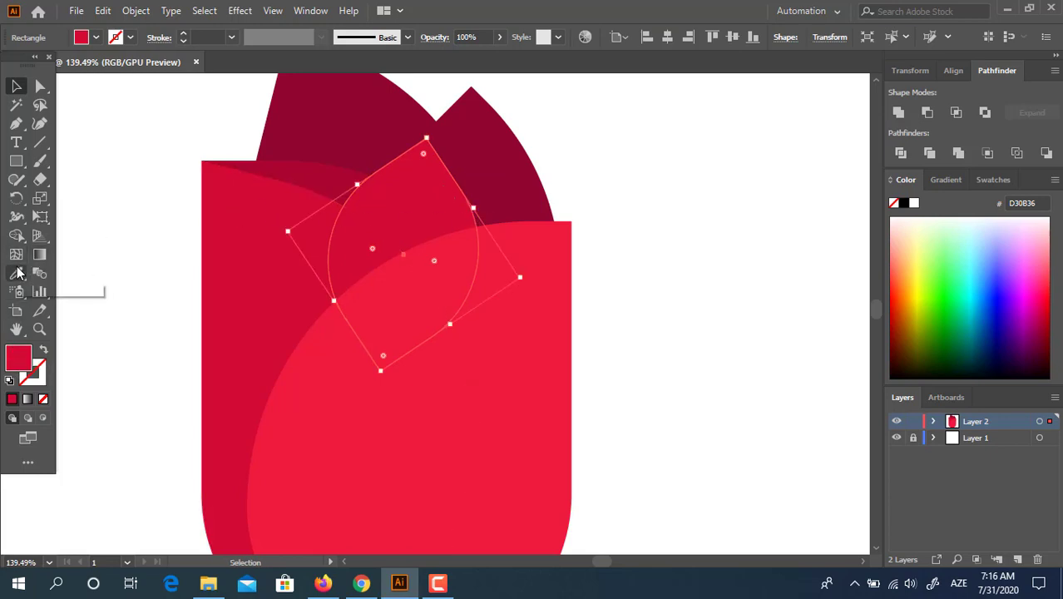
{"action": "left_click", "coordinate": [384, 422]}
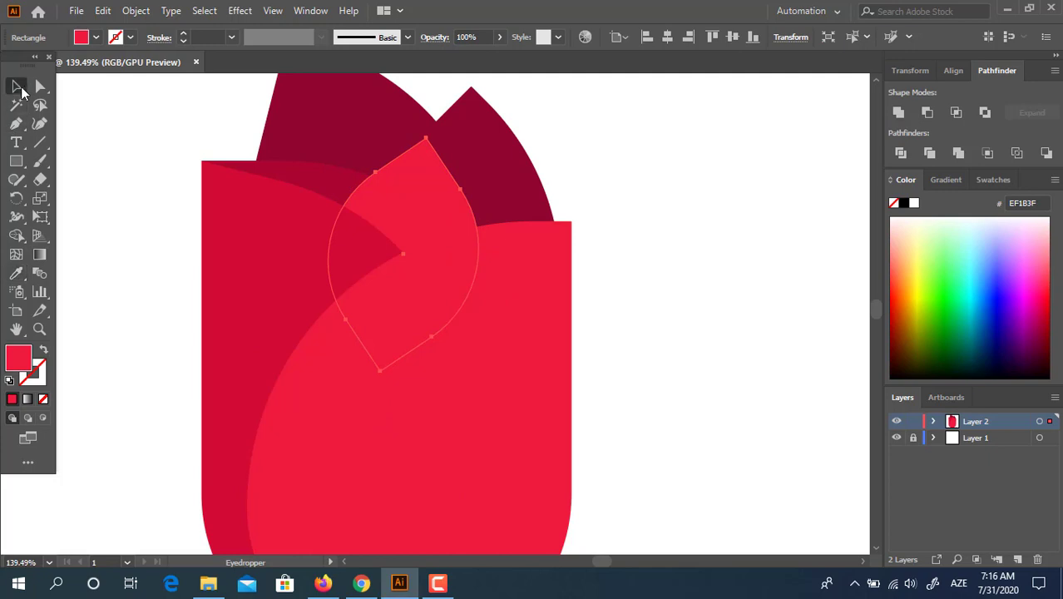
{"action": "left_click", "coordinate": [22, 88]}
{"action": "left_click", "coordinate": [665, 281]}
{"action": "left_click_drag", "start_coordinate": [579, 319], "coordinate": [539, 237]}
{"action": "left_click_drag", "start_coordinate": [498, 273], "coordinate": [566, 426]}
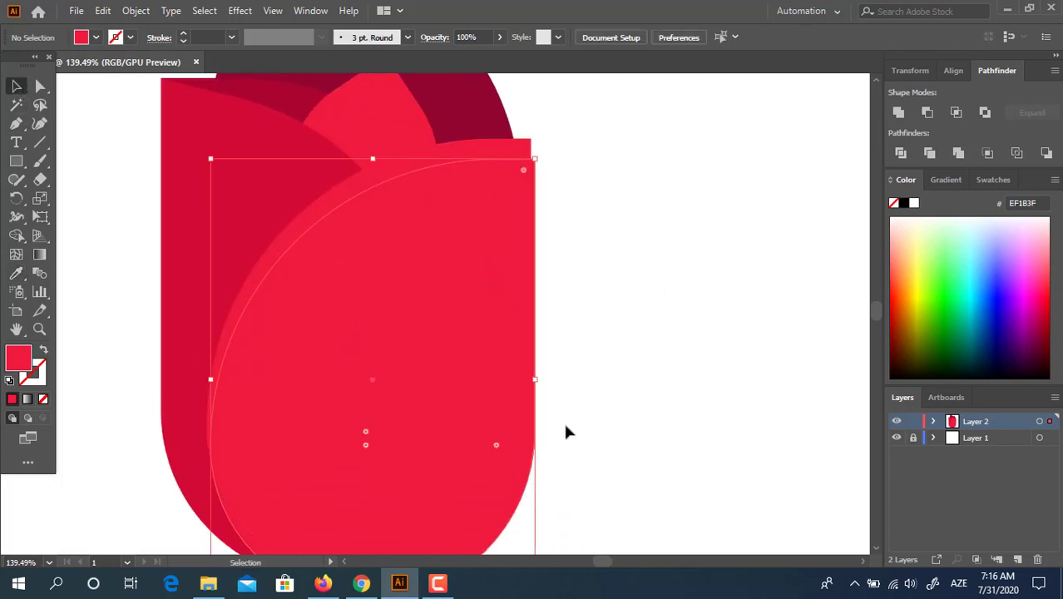
- Redo the front petal copy, rotating it about 10° counter-clockwise and shifting it right and down
{"action": "key", "text": "ctrl+z"}
{"action": "left_click_drag", "start_coordinate": [496, 253], "coordinate": [494, 287]}
{"action": "left_click_drag", "start_coordinate": [498, 331], "coordinate": [498, 298]}
{"action": "left_click_drag", "start_coordinate": [590, 373], "coordinate": [573, 214]}
{"action": "left_click_drag", "start_coordinate": [518, 429], "coordinate": [575, 410]}
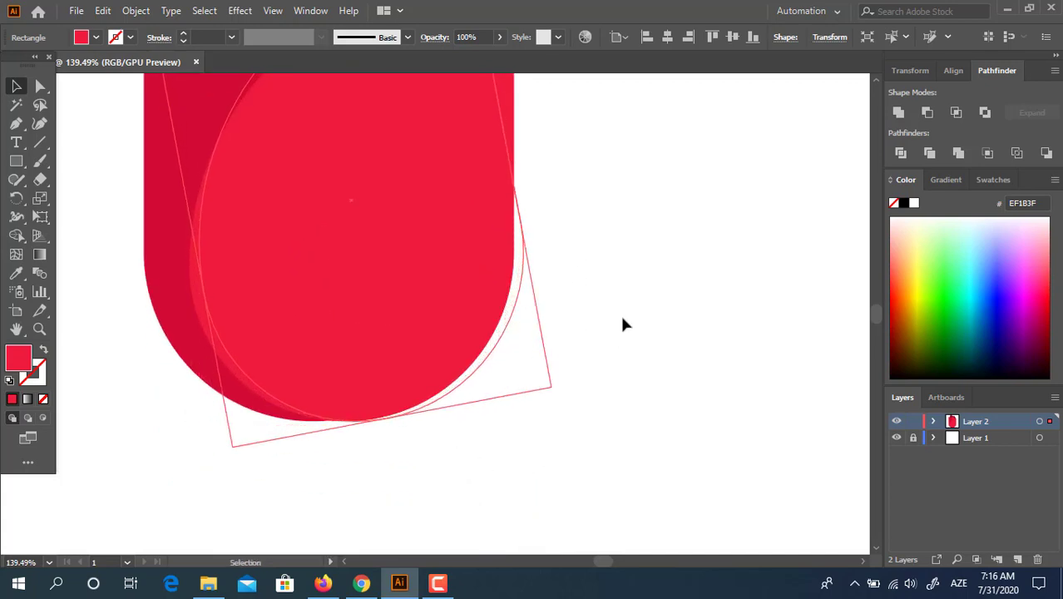
{"action": "left_click_drag", "start_coordinate": [631, 256], "coordinate": [613, 426]}
{"action": "left_click_drag", "start_coordinate": [421, 267], "coordinate": [463, 293]}
{"action": "left_click_drag", "start_coordinate": [452, 358], "coordinate": [546, 395]}
- Give the unrotated front petal the darker AA0732 red with the Eyedropper
{"action": "left_click", "coordinate": [393, 223]}
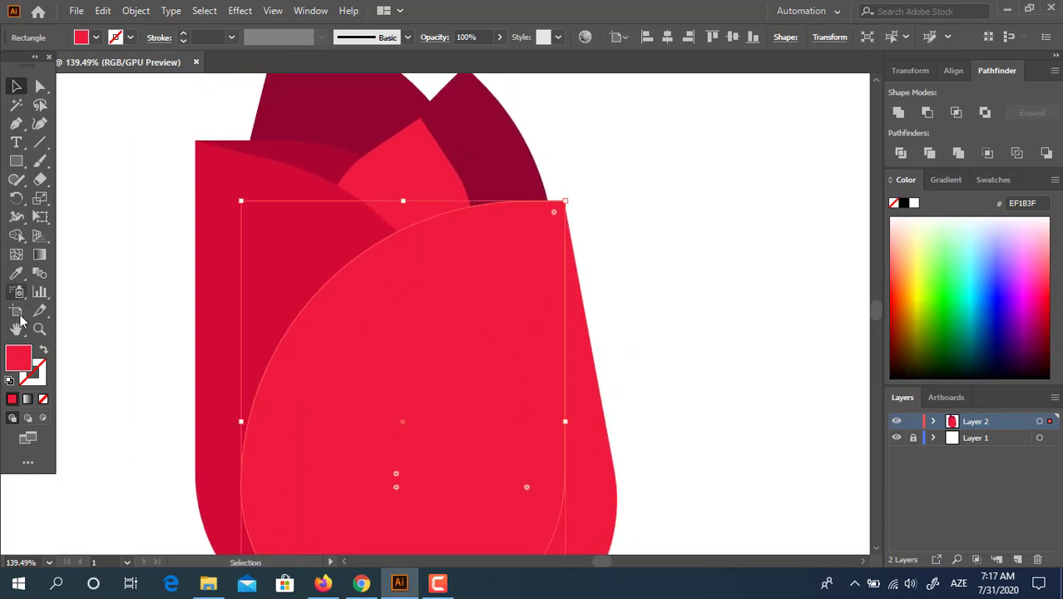
{"action": "double_click", "coordinate": [20, 360]}
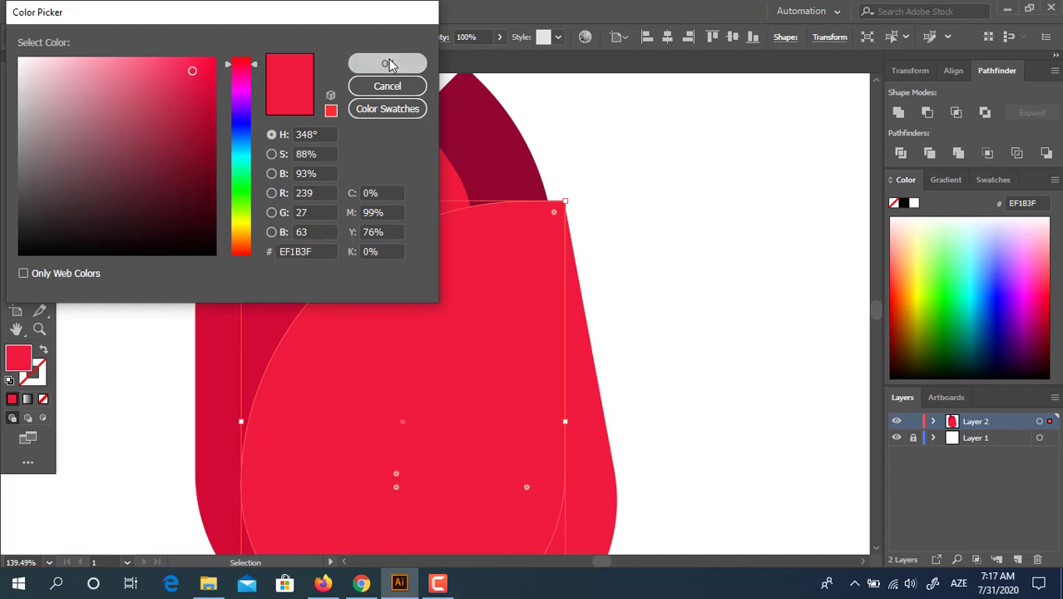
{"action": "left_click", "coordinate": [389, 61]}
{"action": "left_click", "coordinate": [16, 272]}
{"action": "left_click", "coordinate": [306, 143]}
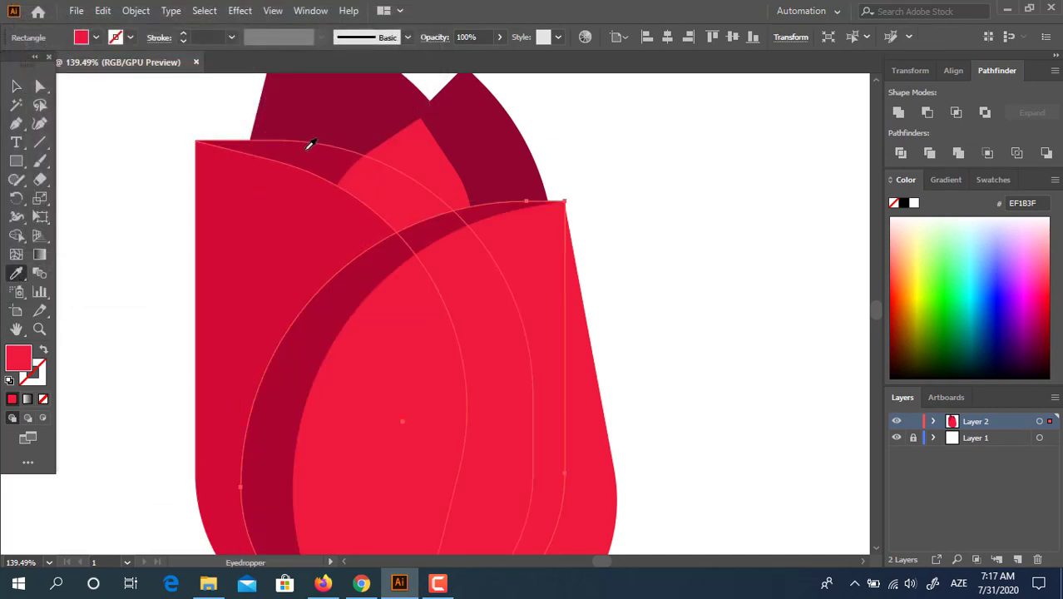
{"action": "left_click", "coordinate": [16, 93]}
- Divide the two overlapping petals, ungroup the pieces and delete the overhanging part
{"action": "left_click_drag", "start_coordinate": [550, 215], "coordinate": [517, 92]}
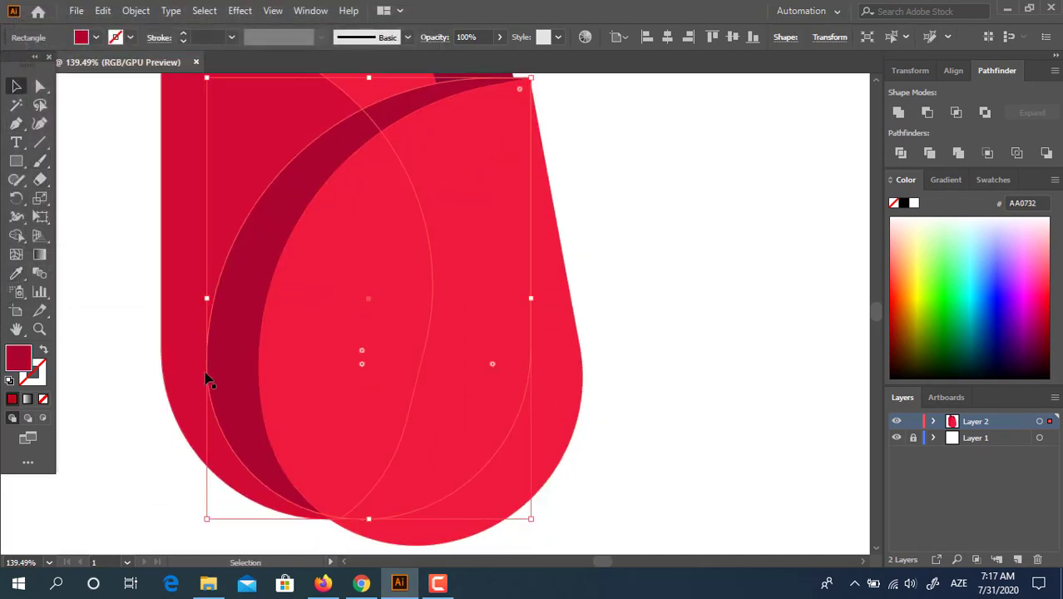
{"action": "left_click", "coordinate": [574, 424], "text": "shift"}
{"action": "left_click", "coordinate": [928, 154]}
{"action": "right_click", "coordinate": [520, 269]}
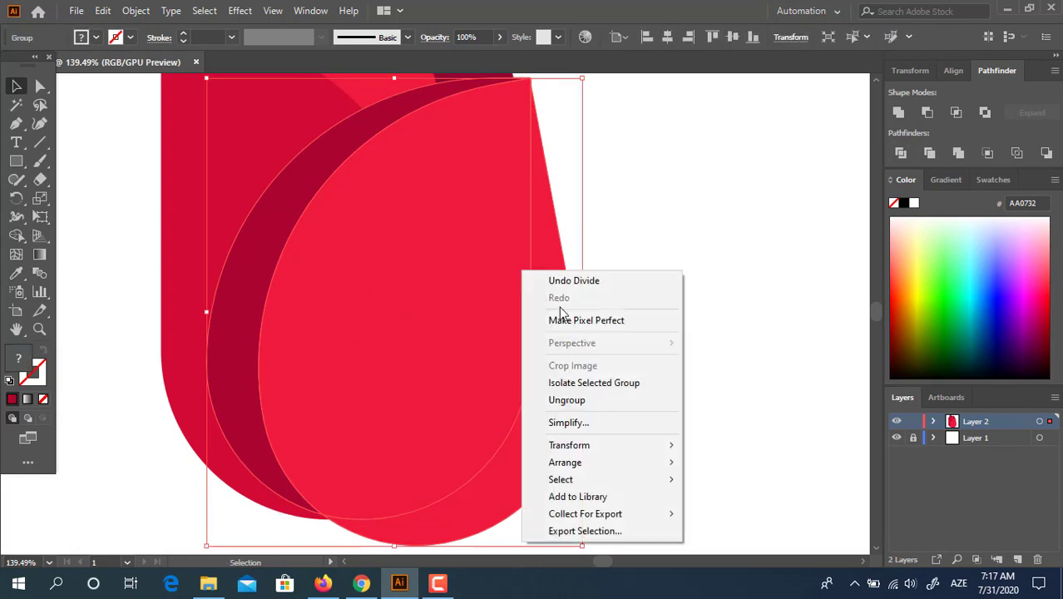
{"action": "left_click", "coordinate": [598, 401]}
{"action": "key", "text": "Delete"}
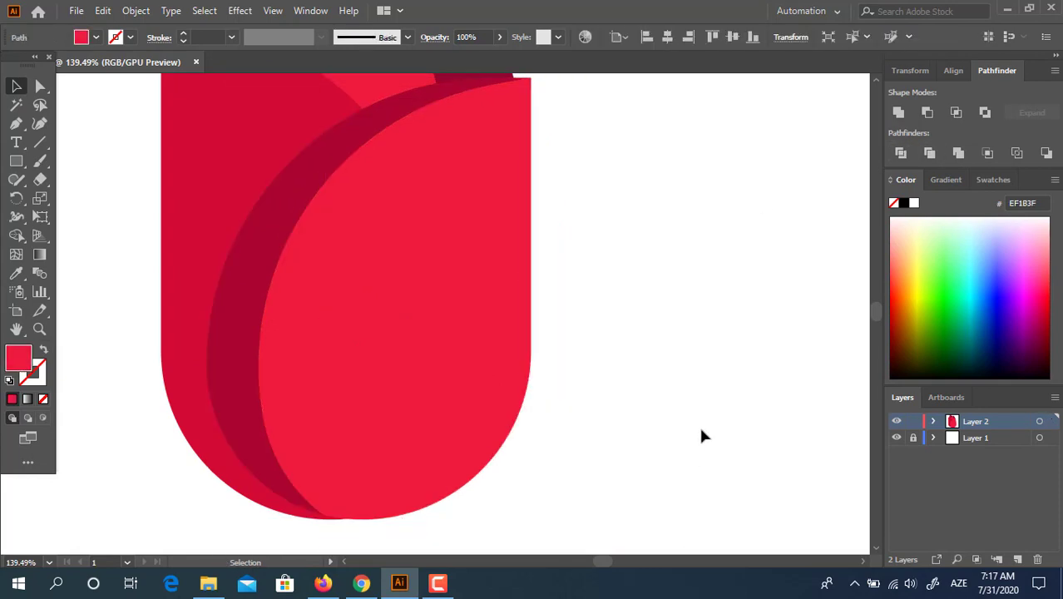
{"action": "key", "text": "z"}
{"action": "left_click_drag", "start_coordinate": [590, 310], "coordinate": [420, 433]}
{"action": "key", "text": "space"}
{"action": "left_click_drag", "start_coordinate": [433, 251], "coordinate": [598, 311]}
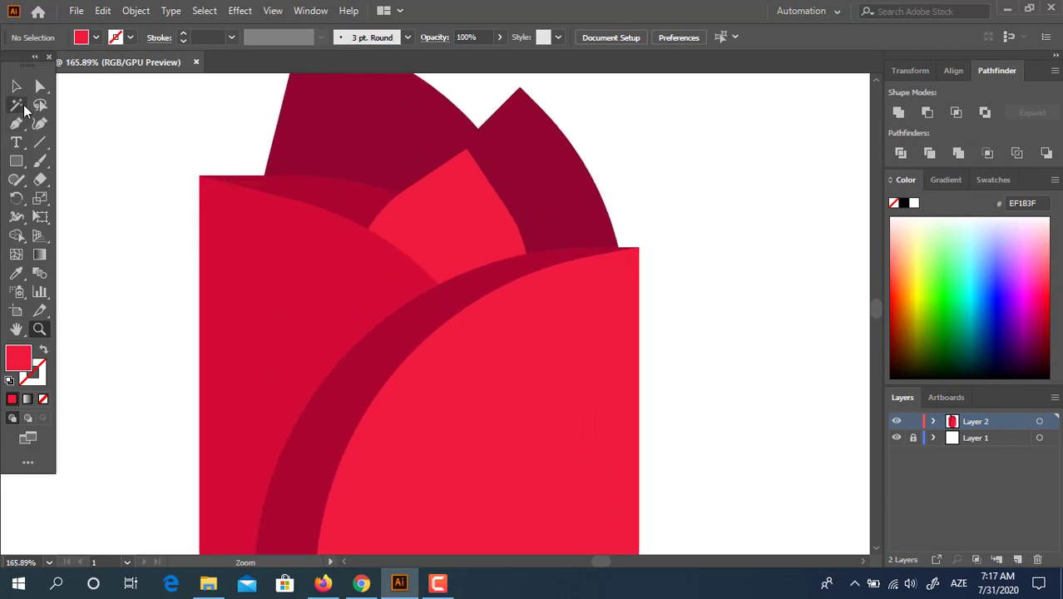
- Place the rotated petal shape between the front petals, enlarge it and reshape its top
{"action": "left_click", "coordinate": [16, 86]}
{"action": "left_click_drag", "start_coordinate": [498, 247], "coordinate": [458, 268]}
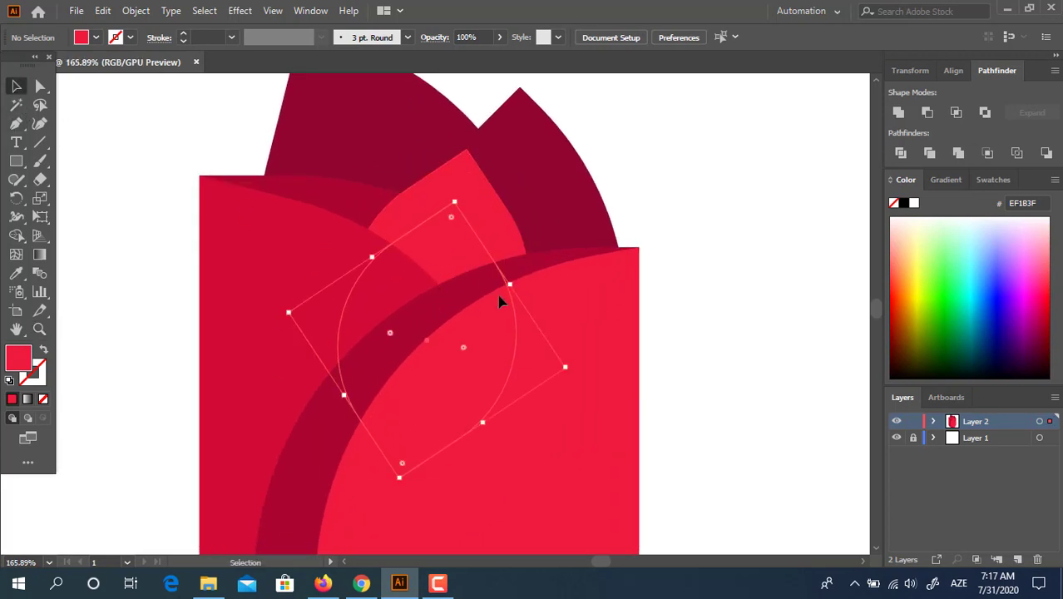
{"action": "left_click_drag", "start_coordinate": [570, 369], "coordinate": [591, 373]}
{"action": "left_click_drag", "start_coordinate": [461, 183], "coordinate": [463, 210]}
- Try several sampled reds on the inner petal, ending with crimson
{"action": "key", "text": "i"}
{"action": "left_click", "coordinate": [585, 219]}
{"action": "key", "text": "z"}
{"action": "left_click_drag", "start_coordinate": [575, 169], "coordinate": [555, 271]}
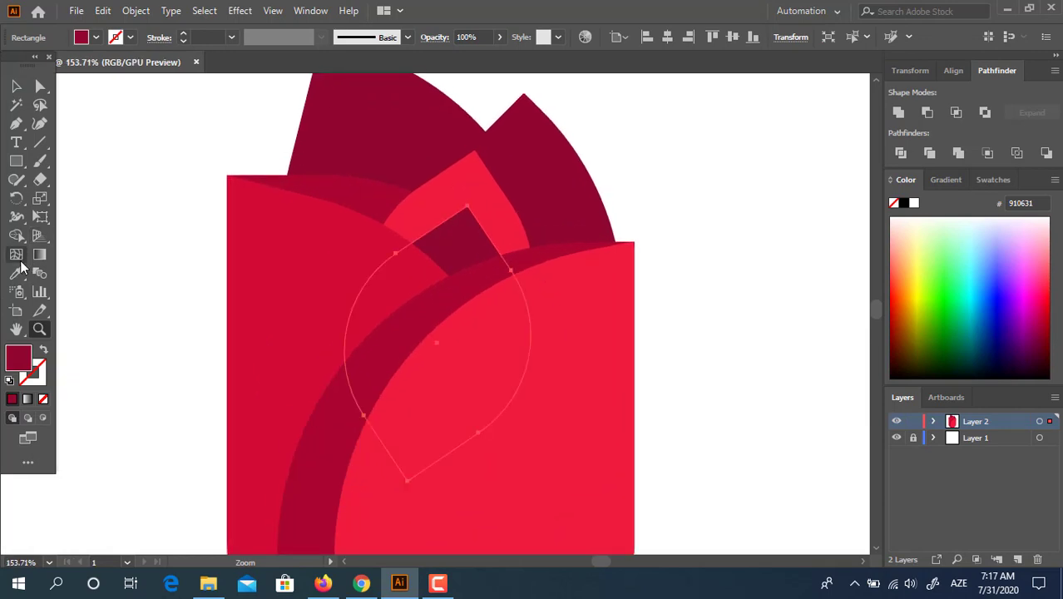
{"action": "left_click", "coordinate": [19, 272]}
{"action": "left_click", "coordinate": [372, 199]}
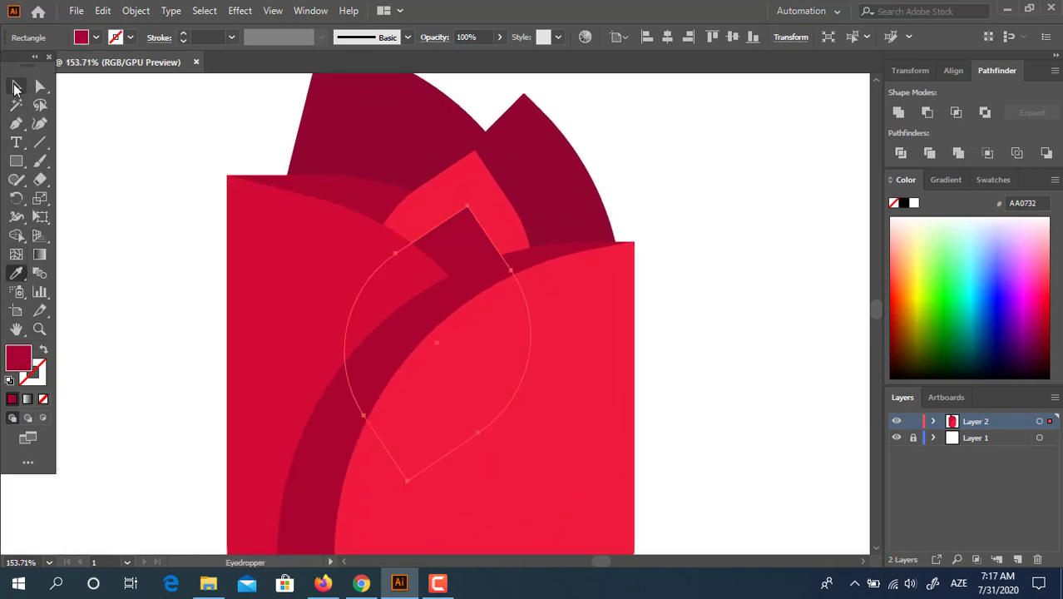
{"action": "left_click", "coordinate": [15, 87]}
{"action": "left_click", "coordinate": [16, 272]}
{"action": "left_click", "coordinate": [498, 347]}
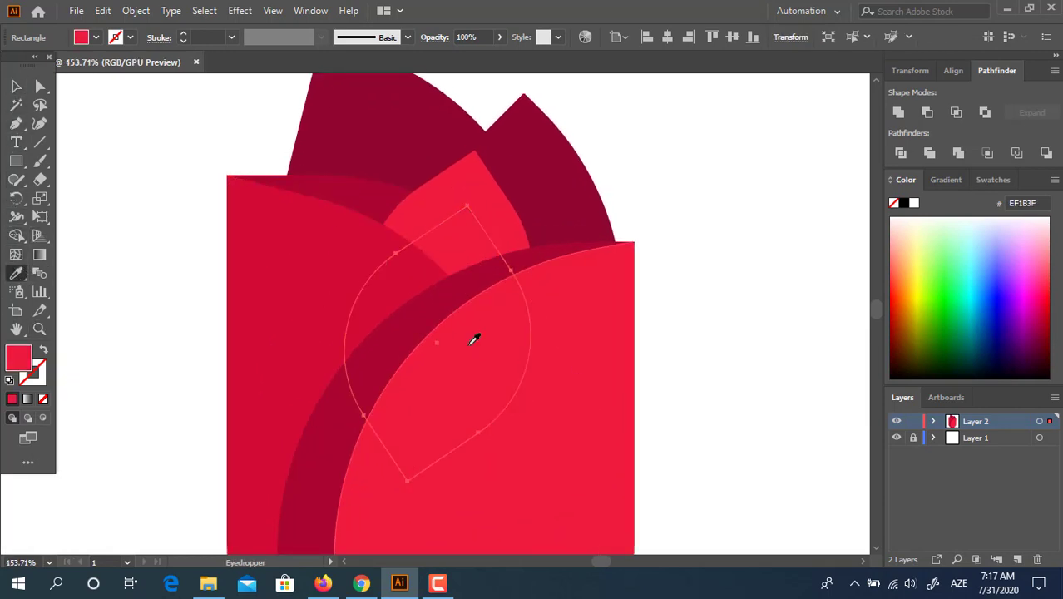
{"action": "left_click", "coordinate": [278, 280]}
{"action": "left_click", "coordinate": [16, 86]}
- Nudge the inner petal, round its top corner and recolour it dark maroon 910631
{"action": "left_click", "coordinate": [791, 326]}
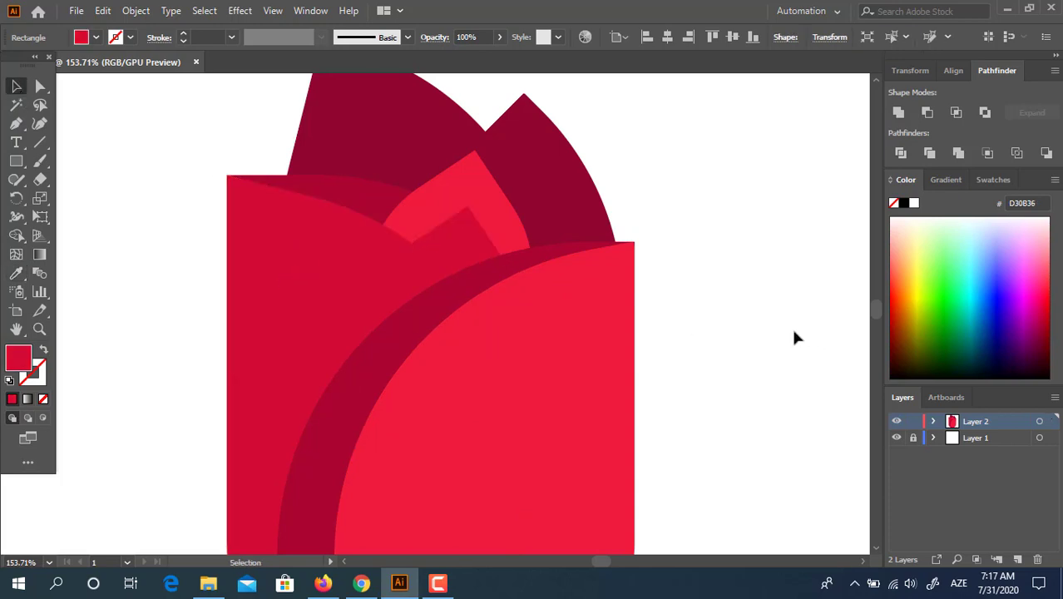
{"action": "left_click_drag", "start_coordinate": [450, 230], "coordinate": [459, 271]}
{"action": "key", "text": "a"}
{"action": "left_click", "coordinate": [452, 188]}
{"action": "left_click", "coordinate": [16, 273]}
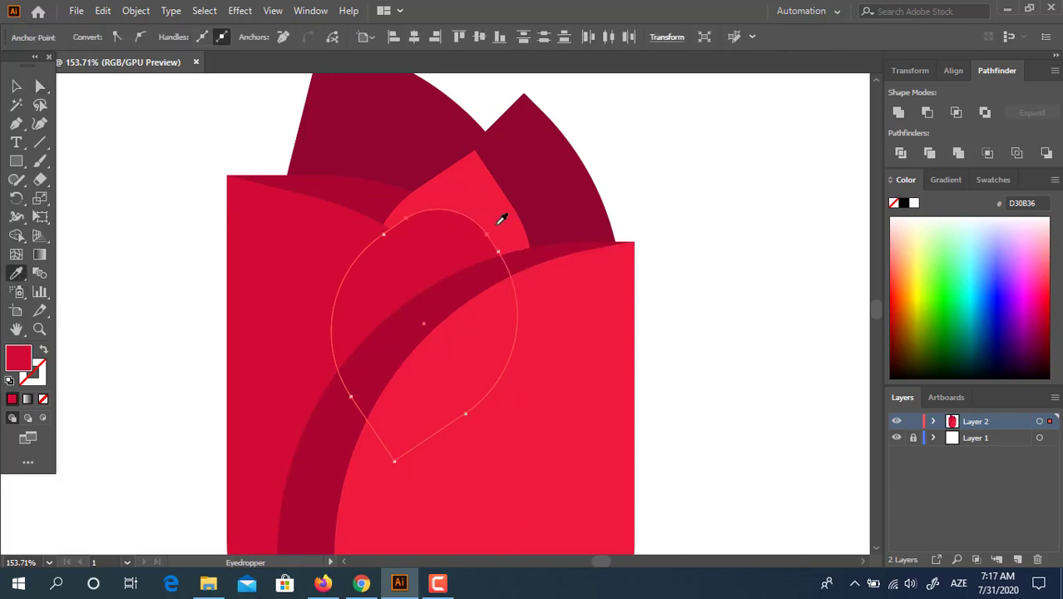
{"action": "left_click", "coordinate": [554, 202]}
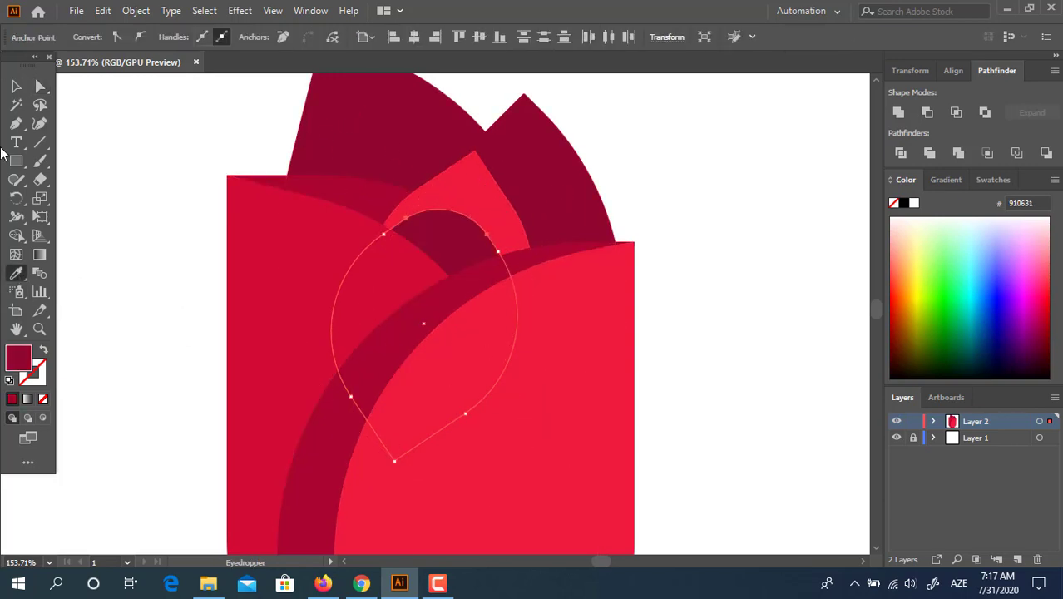
{"action": "left_click", "coordinate": [18, 84]}
{"action": "left_click", "coordinate": [696, 280]}
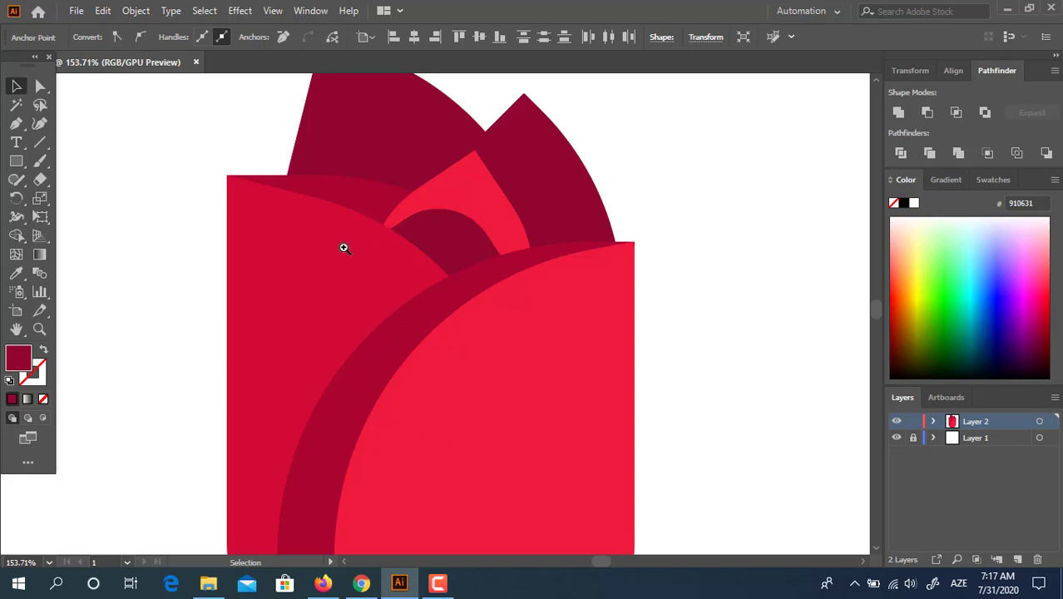
{"action": "left_click_drag", "start_coordinate": [344, 248], "coordinate": [314, 253]}
{"action": "left_click_drag", "start_coordinate": [605, 257], "coordinate": [509, 268]}
{"action": "left_click_drag", "start_coordinate": [602, 250], "coordinate": [337, 315]}
{"action": "left_click_drag", "start_coordinate": [265, 298], "coordinate": [440, 367]}
{"action": "left_click_drag", "start_coordinate": [436, 368], "coordinate": [406, 295]}
{"action": "left_click_drag", "start_coordinate": [282, 306], "coordinate": [308, 323]}
{"action": "left_click_drag", "start_coordinate": [335, 389], "coordinate": [316, 380]}
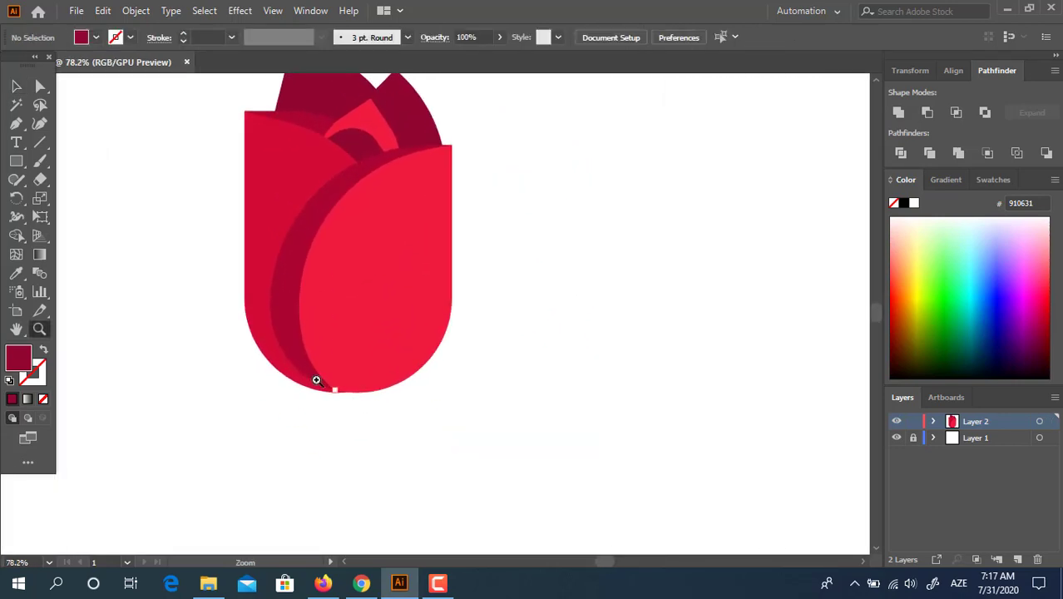
- Marquee-select every petal shape of the tulip and combine them into one group
{"action": "left_click_drag", "start_coordinate": [524, 378], "coordinate": [451, 378]}
{"action": "left_click_drag", "start_coordinate": [282, 314], "coordinate": [296, 338]}
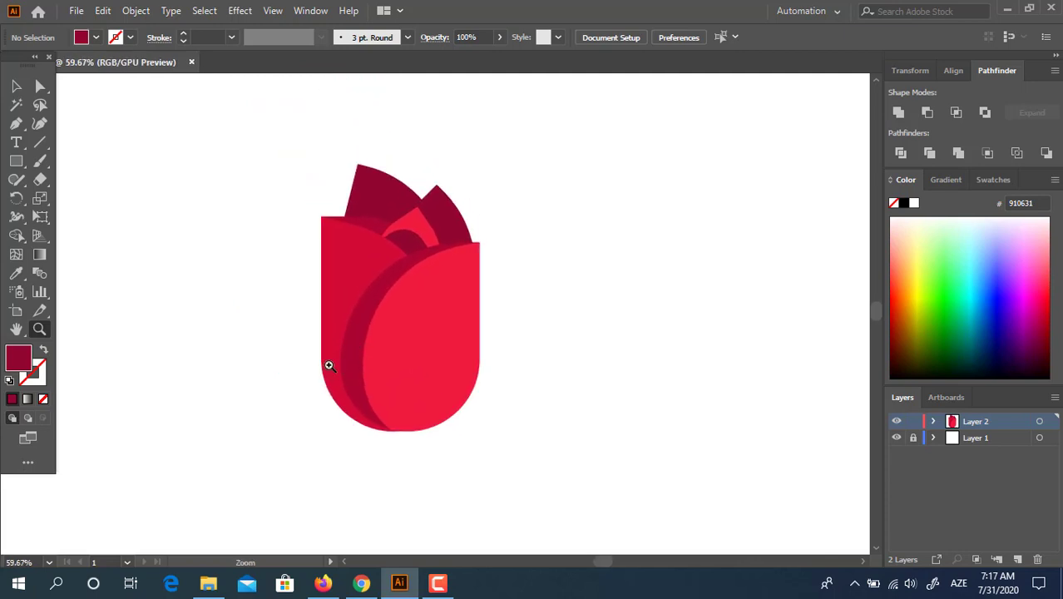
{"action": "key", "text": "m"}
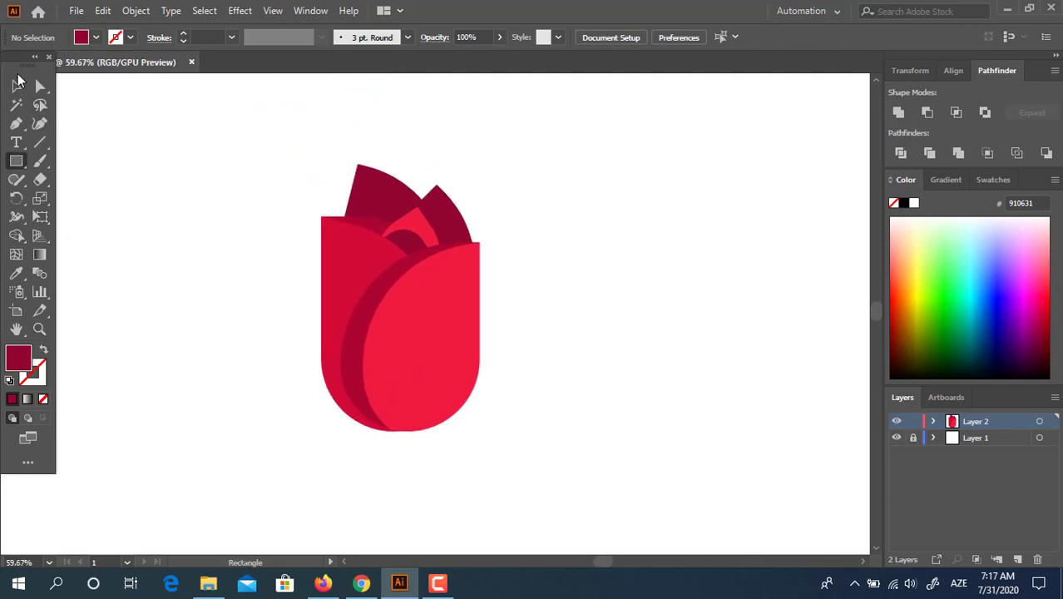
{"action": "left_click", "coordinate": [18, 83]}
{"action": "left_click_drag", "start_coordinate": [494, 502], "coordinate": [236, 166]}
{"action": "right_click", "coordinate": [418, 304]}
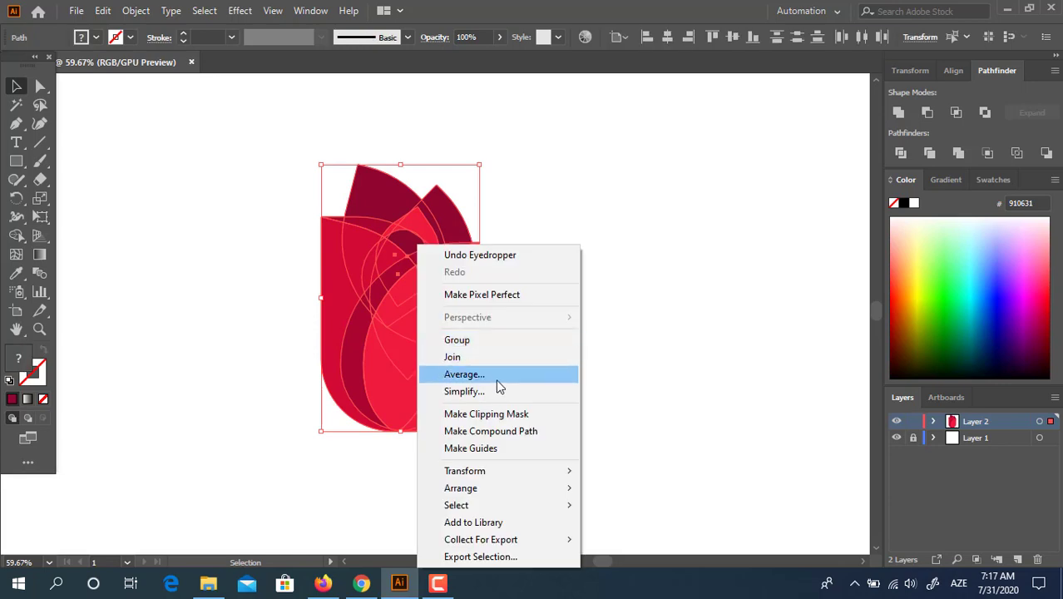
{"action": "left_click", "coordinate": [489, 340]}
{"action": "left_click_drag", "start_coordinate": [486, 392], "coordinate": [522, 401]}
{"action": "left_click_drag", "start_coordinate": [456, 362], "coordinate": [483, 359]}
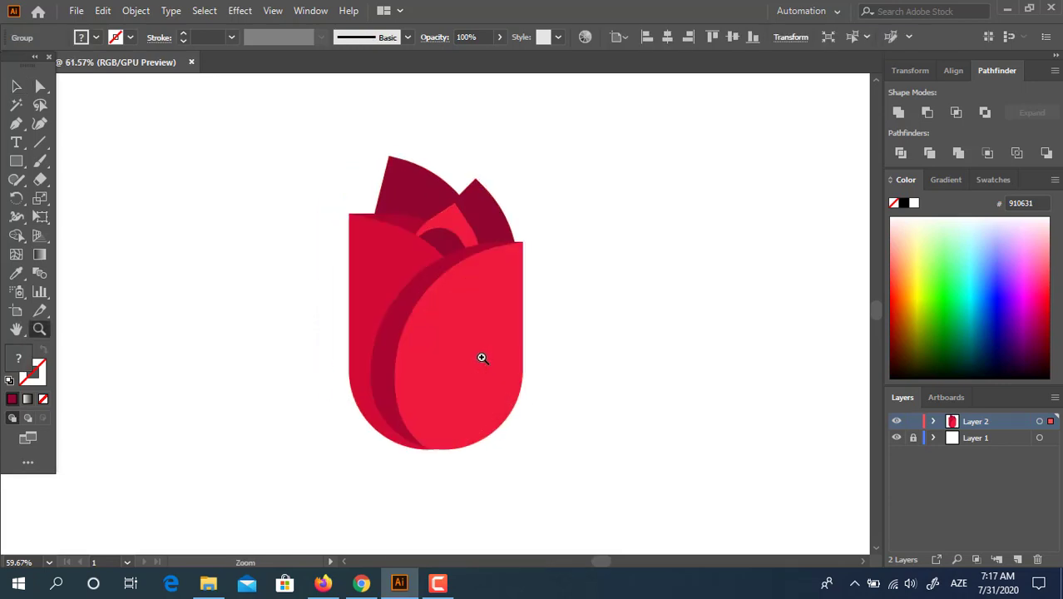
{"action": "left_click", "coordinate": [20, 163]}
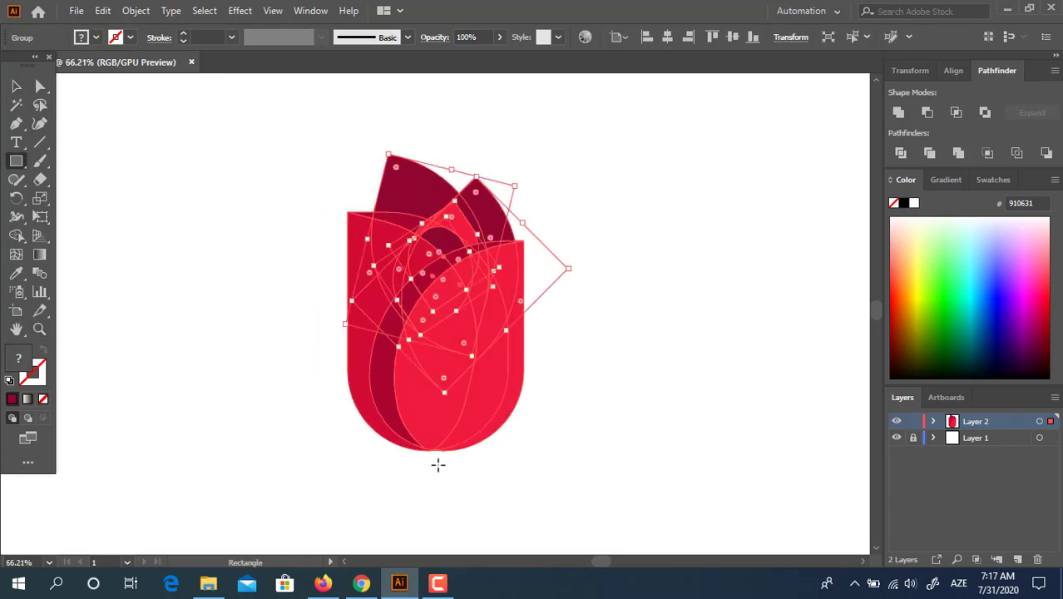
- Draw a green 419E6B rectangle at the tulip's lower right and fit it to the base
{"action": "left_click_drag", "start_coordinate": [435, 462], "coordinate": [525, 400]}
{"action": "double_click", "coordinate": [20, 360]}
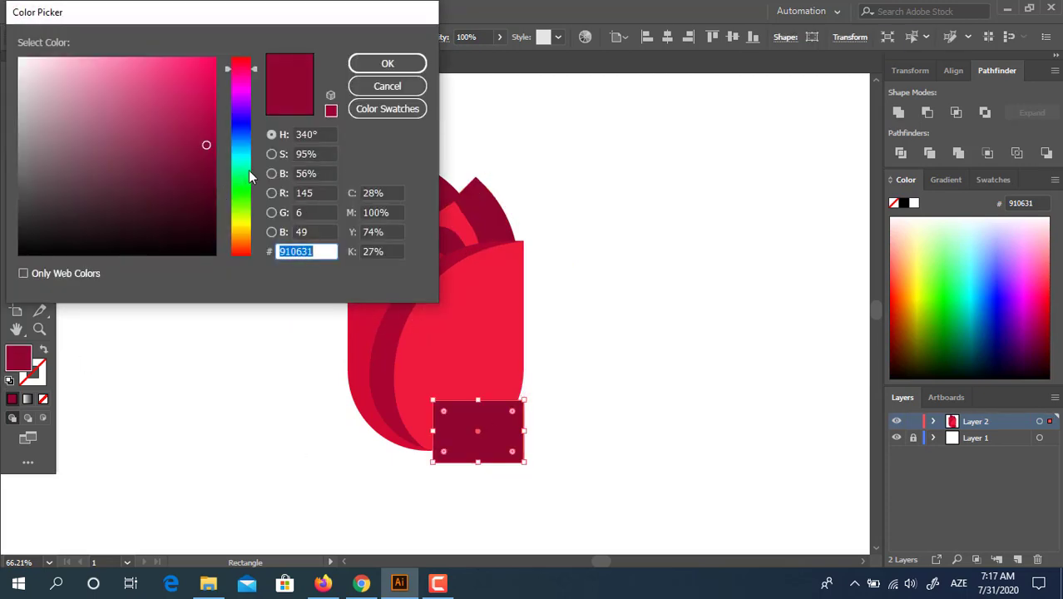
{"action": "mouse_move", "coordinate": [249, 169]}
{"action": "left_mouse_down"}
{"action": "mouse_move", "coordinate": [247, 137]}
{"action": "mouse_move", "coordinate": [249, 169]}
{"action": "left_mouse_up"}
{"action": "mouse_move", "coordinate": [106, 103]}
{"action": "left_mouse_down"}
{"action": "mouse_move", "coordinate": [135, 117]}
{"action": "mouse_move", "coordinate": [135, 133]}
{"action": "left_mouse_up"}
{"action": "left_click", "coordinate": [364, 70]}
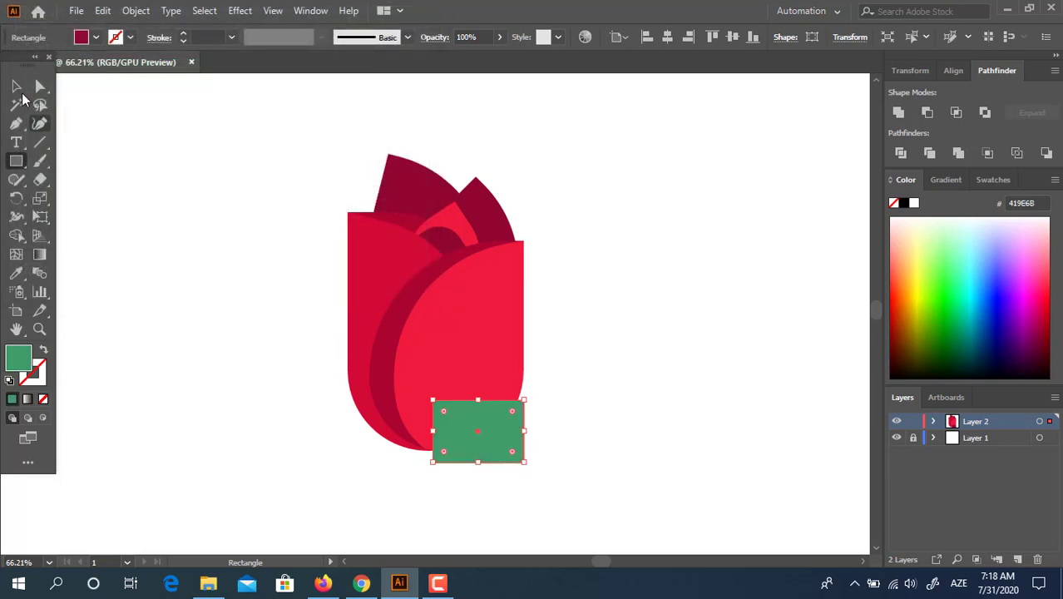
{"action": "left_click", "coordinate": [16, 86]}
{"action": "left_click_drag", "start_coordinate": [485, 460], "coordinate": [486, 436]}
{"action": "left_click_drag", "start_coordinate": [566, 497], "coordinate": [585, 501]}
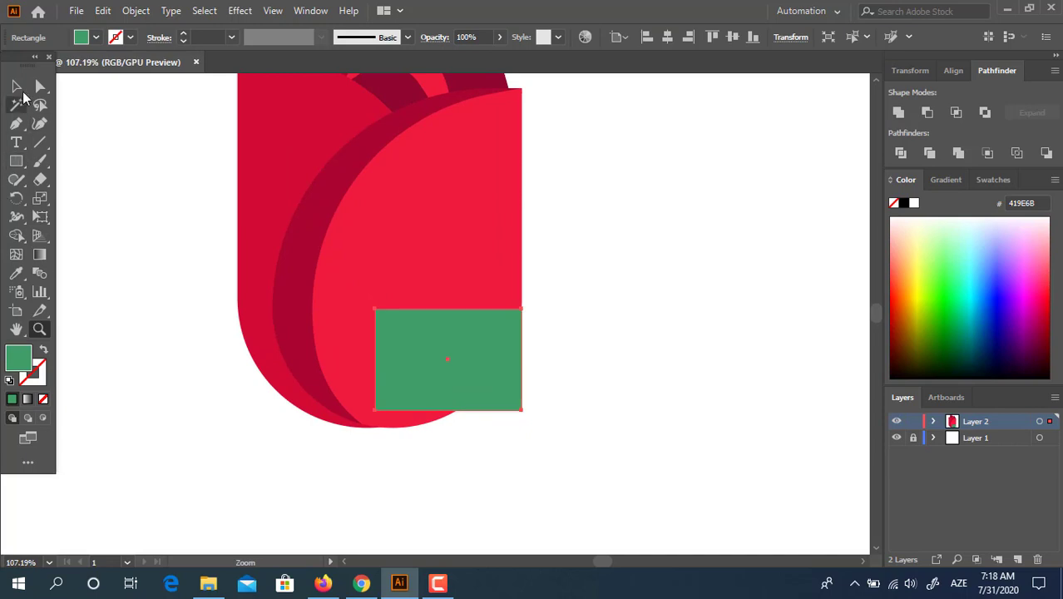
{"action": "left_click", "coordinate": [17, 87]}
{"action": "left_click_drag", "start_coordinate": [450, 412], "coordinate": [448, 428]}
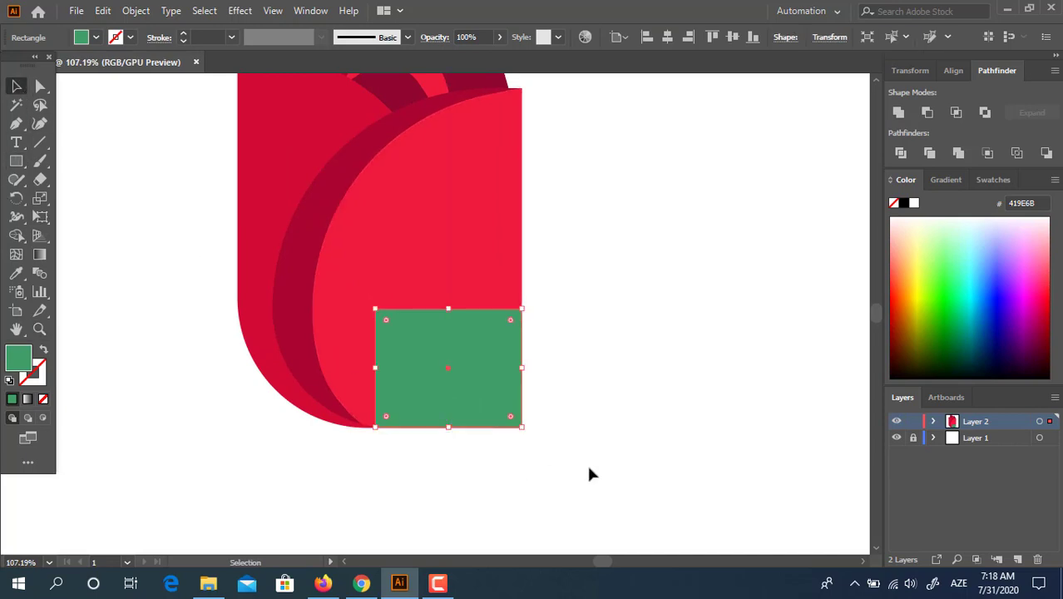
{"action": "left_click", "coordinate": [588, 472]}
- Copy the green rectangle straight to the left so the two sit side by side
{"action": "left_click", "coordinate": [40, 87]}
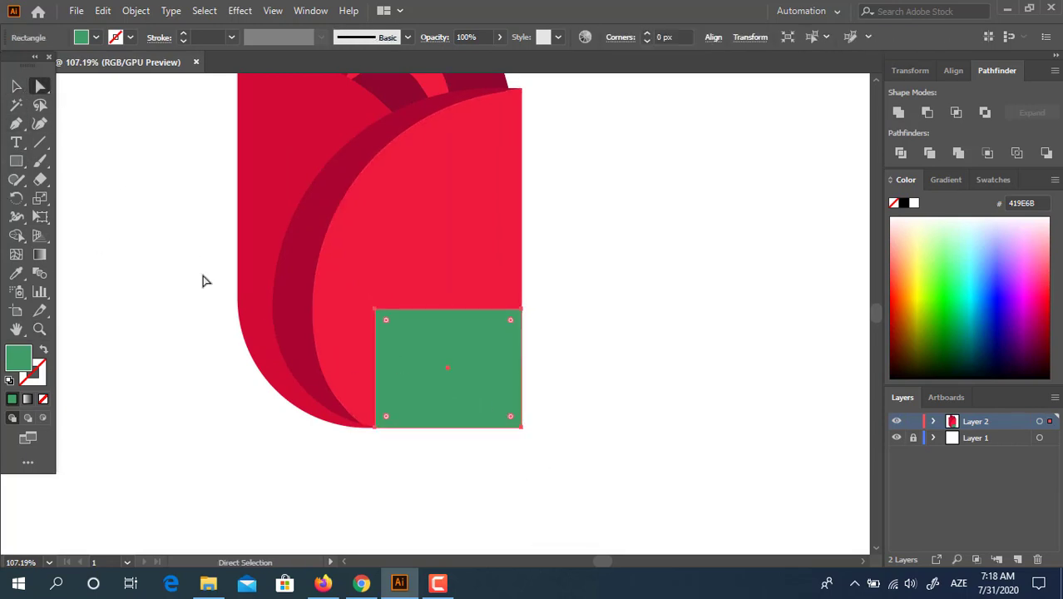
{"action": "left_click", "coordinate": [16, 89]}
{"action": "left_click_drag", "start_coordinate": [406, 332], "coordinate": [310, 359]}
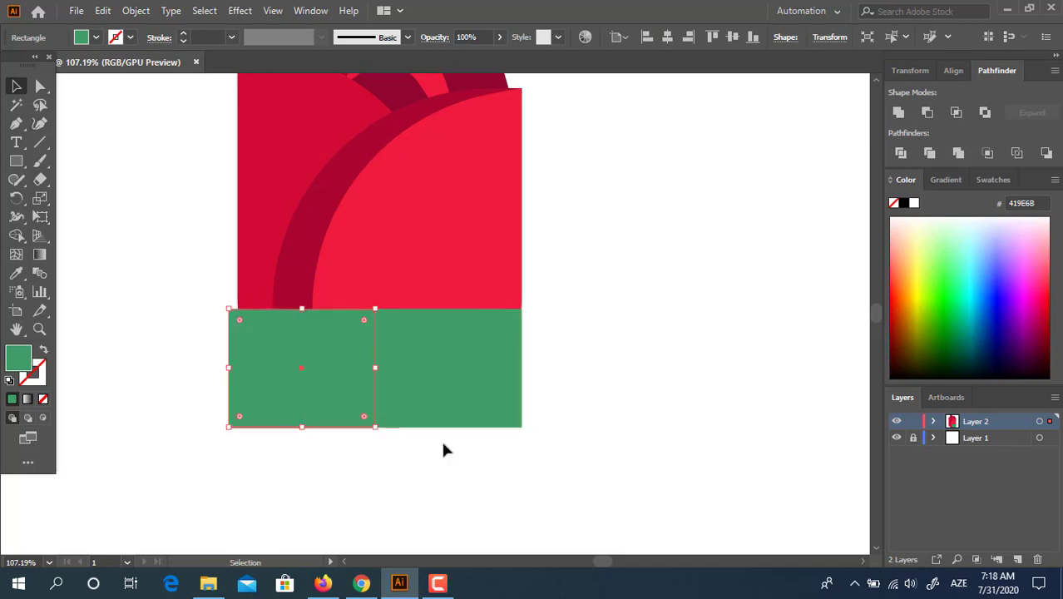
{"action": "left_click", "coordinate": [537, 462]}
{"action": "left_click", "coordinate": [396, 370]}
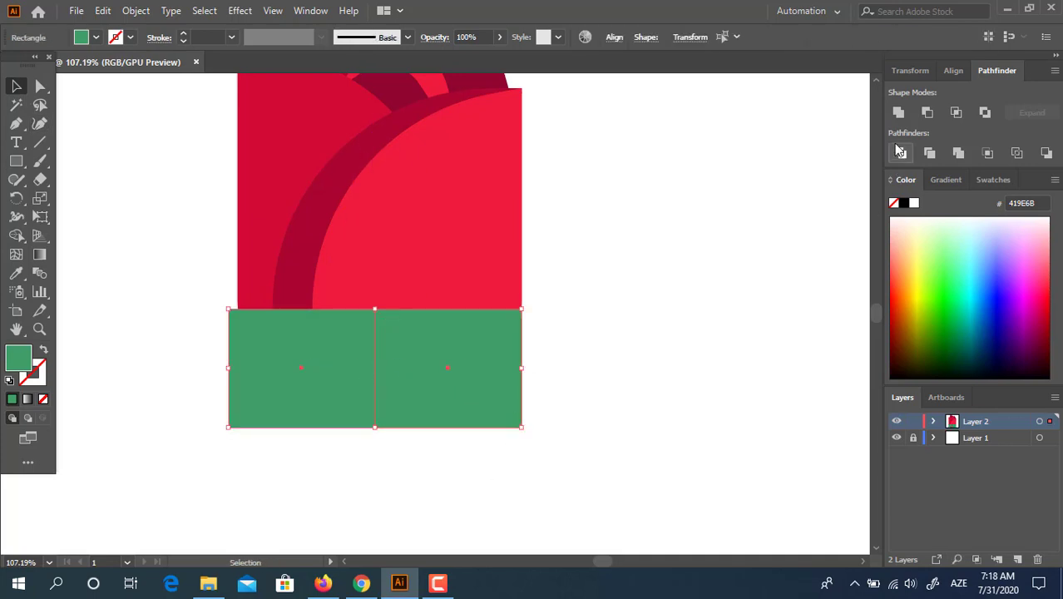
{"action": "left_click_drag", "start_coordinate": [721, 270], "coordinate": [718, 319]}
{"action": "key", "text": "z"}
{"action": "left_click_drag", "start_coordinate": [616, 292], "coordinate": [511, 320]}
{"action": "left_click", "coordinate": [13, 90]}
- Group the two green rectangles and centre all the artwork horizontally
{"action": "right_click", "coordinate": [489, 359]}
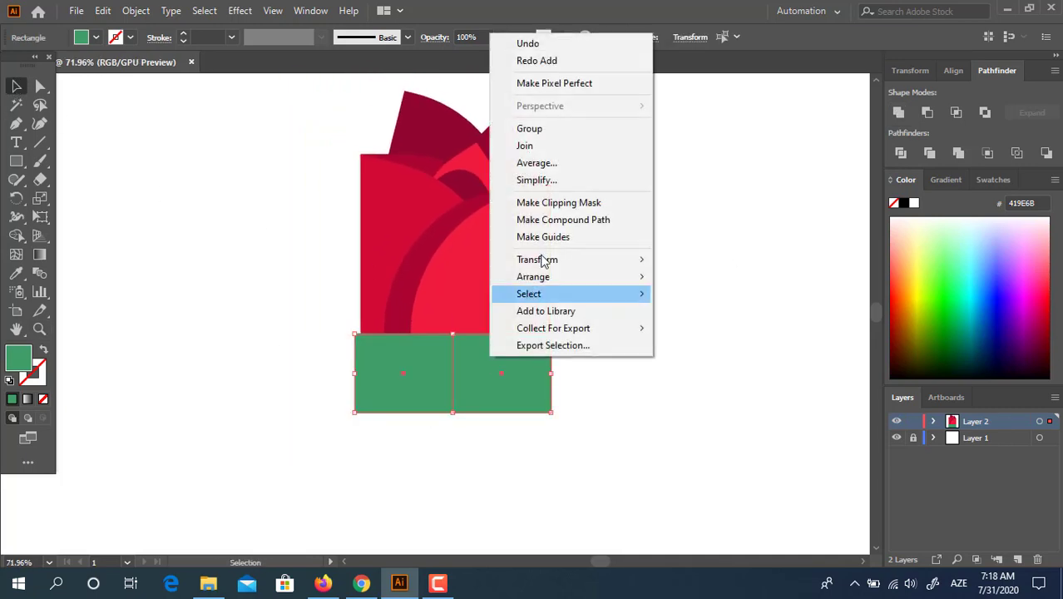
{"action": "left_click", "coordinate": [545, 127]}
{"action": "key", "text": "ctrl+a"}
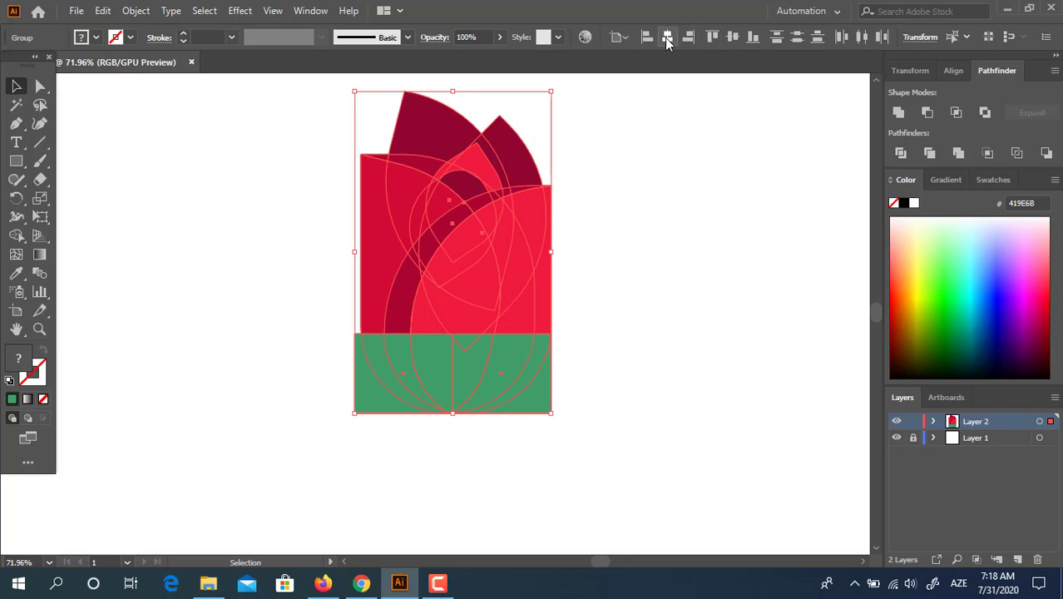
{"action": "left_click", "coordinate": [667, 37]}
{"action": "key", "text": "ctrl+h"}
{"action": "left_click", "coordinate": [695, 387]}
{"action": "left_click_drag", "start_coordinate": [695, 388], "coordinate": [539, 370]}
{"action": "key", "text": "z"}
{"action": "left_click_drag", "start_coordinate": [310, 324], "coordinate": [451, 385]}
- Try selecting the green halves and their shared top edge with Direct Selection
{"action": "left_click", "coordinate": [40, 86]}
{"action": "left_click", "coordinate": [339, 377]}
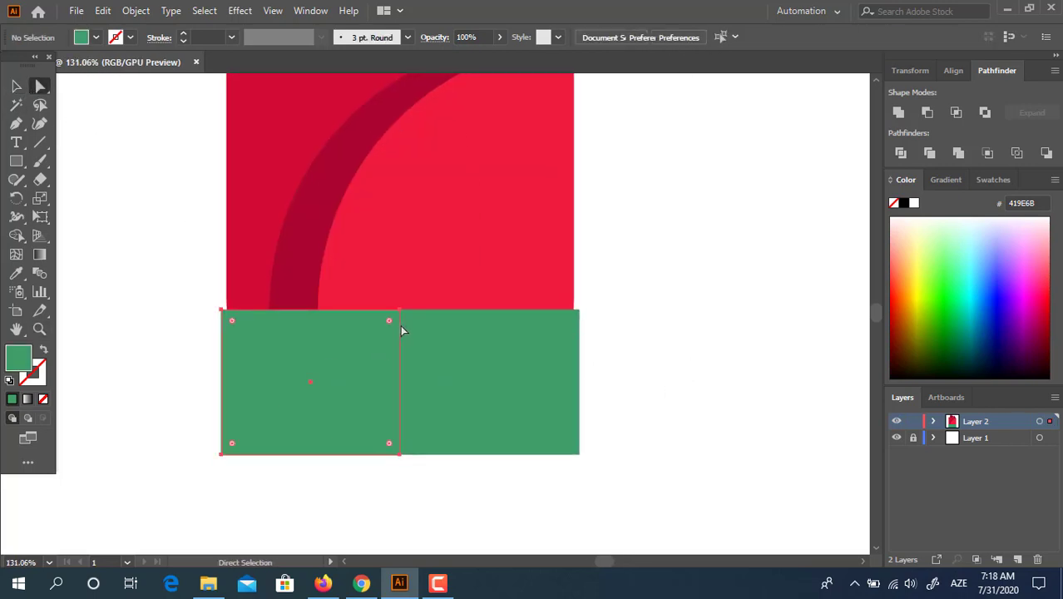
{"action": "left_click", "coordinate": [406, 321], "text": "shift"}
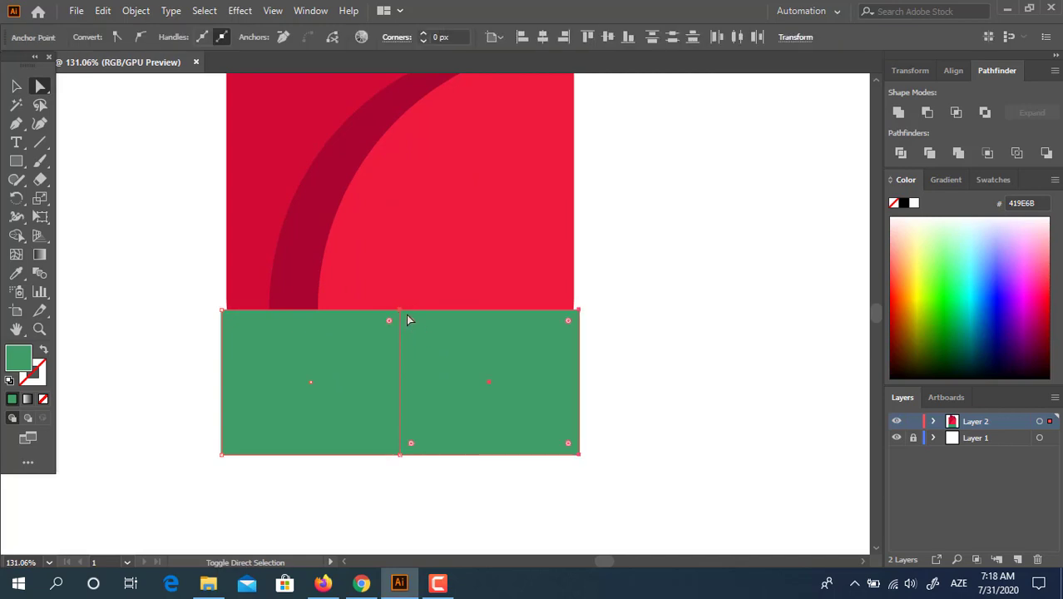
{"action": "left_click", "coordinate": [406, 316]}
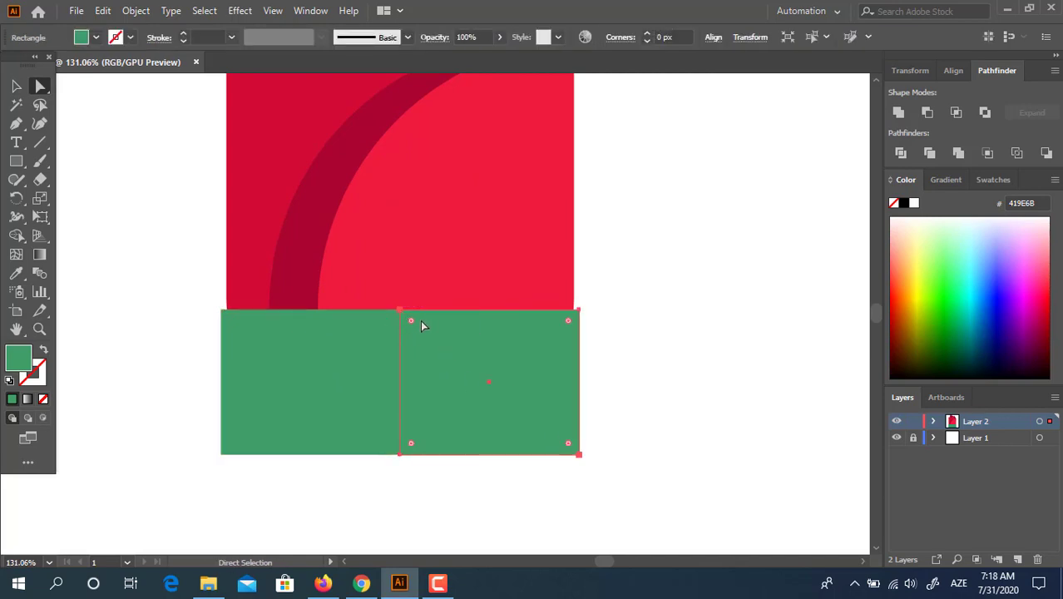
{"action": "left_click", "coordinate": [396, 312], "text": "shift"}
{"action": "left_click", "coordinate": [401, 313], "text": "shift"}
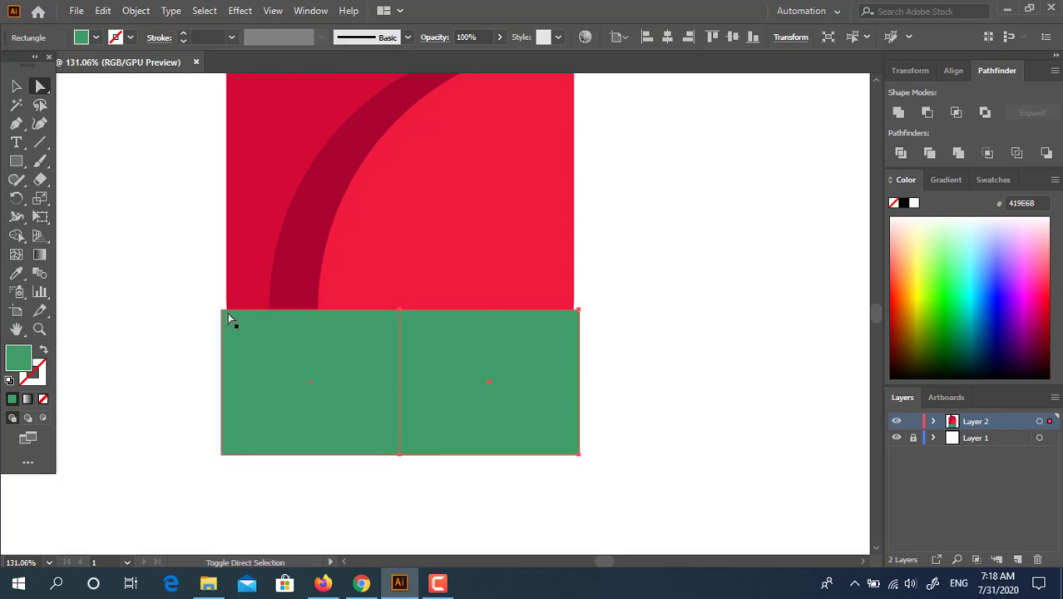
{"action": "left_click", "coordinate": [396, 313]}
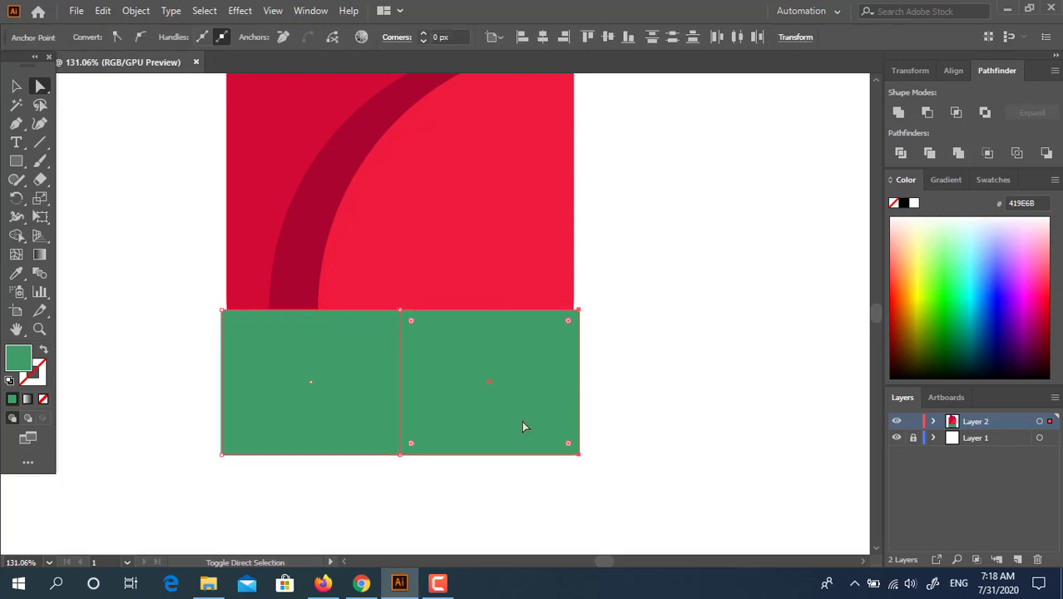
{"action": "left_click", "coordinate": [643, 483]}
{"action": "left_click", "coordinate": [477, 376]}
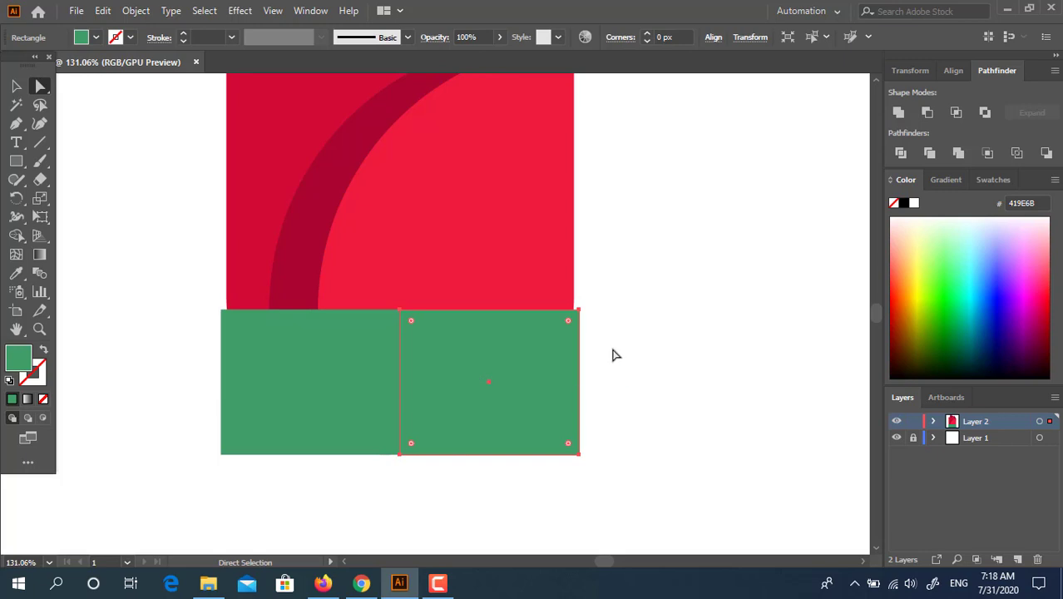
{"action": "left_click", "coordinate": [612, 355]}
{"action": "left_click", "coordinate": [16, 86]}
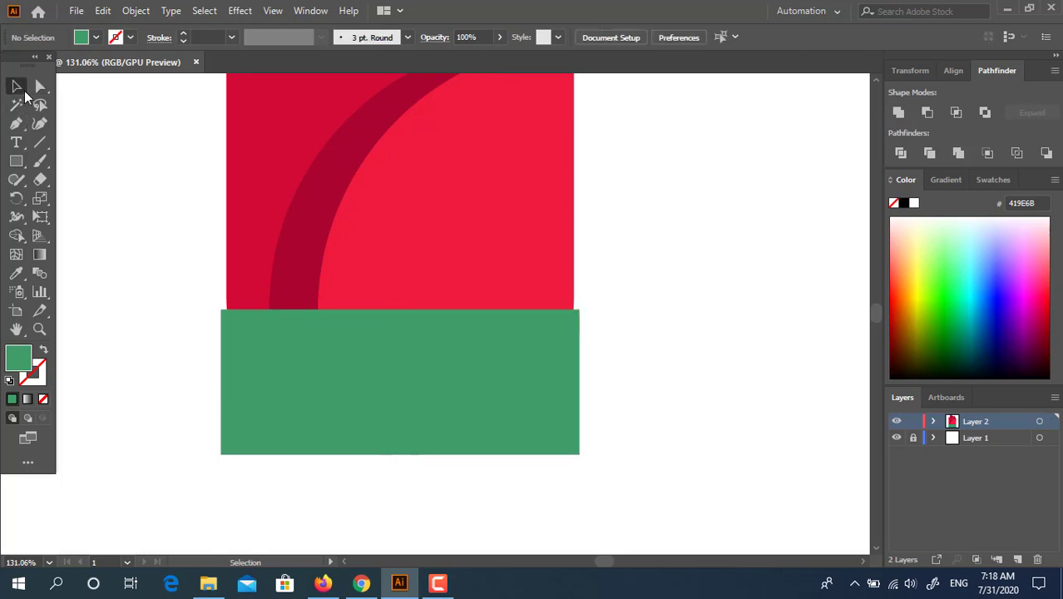
- Inside the green group, round all corners of both rectangles into pointed leaves
{"action": "double_click", "coordinate": [415, 378]}
{"action": "left_click", "coordinate": [40, 86]}
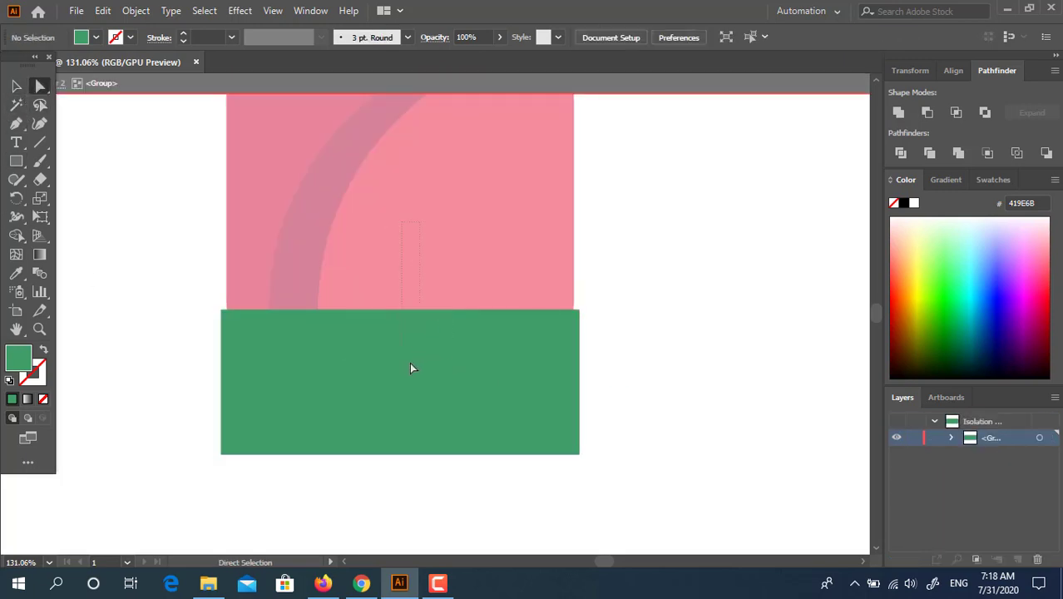
{"action": "key", "text": "ctrl+a"}
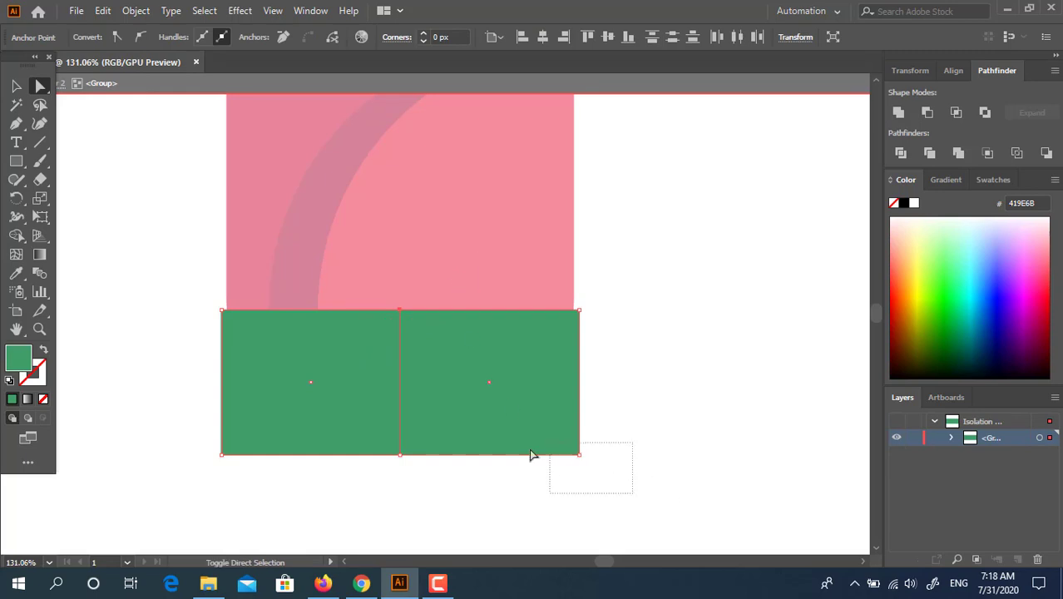
{"action": "left_click_drag", "start_coordinate": [236, 444], "coordinate": [400, 434]}
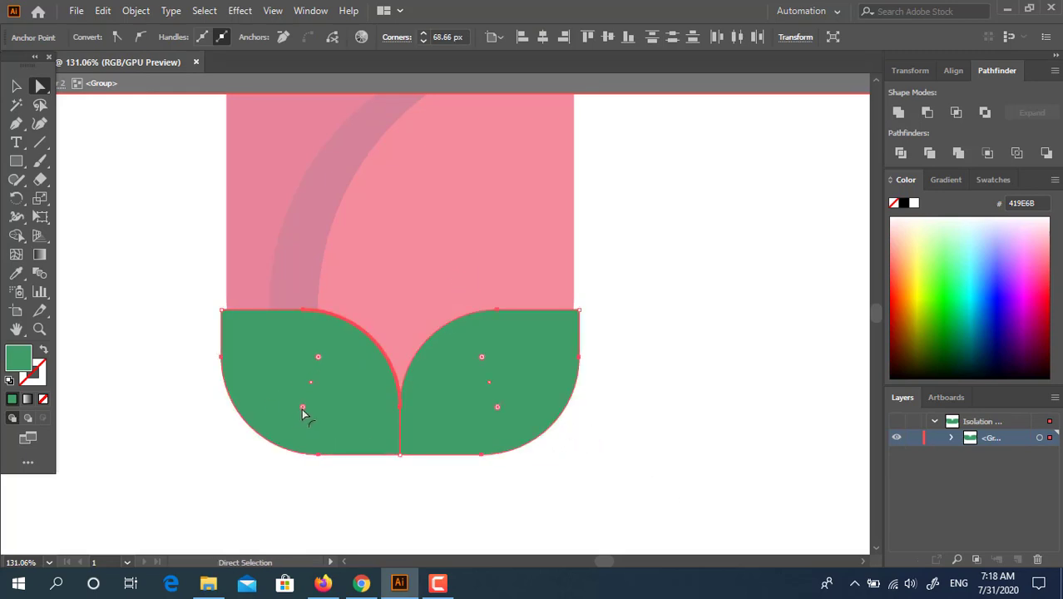
{"action": "left_click_drag", "start_coordinate": [303, 409], "coordinate": [188, 472]}
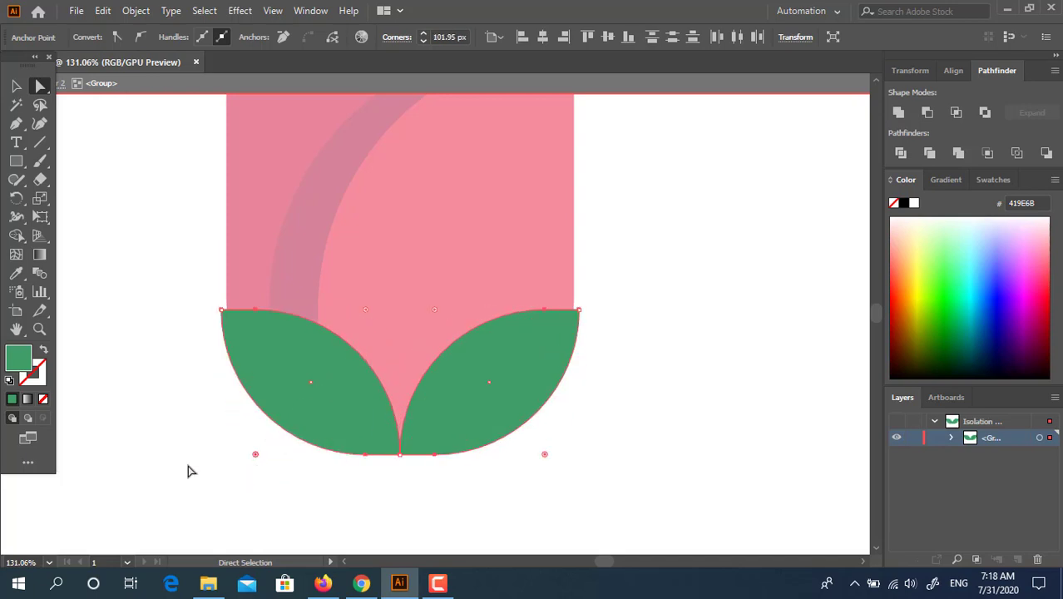
{"action": "left_click", "coordinate": [17, 86]}
{"action": "double_click", "coordinate": [653, 337]}
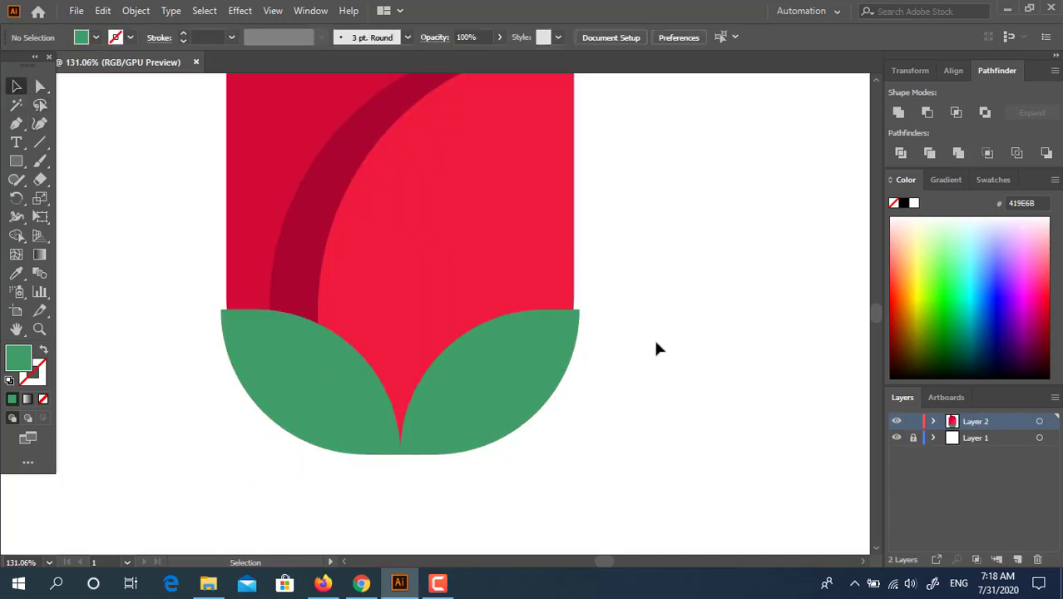
{"action": "key", "text": "z"}
{"action": "left_click_drag", "start_coordinate": [594, 343], "coordinate": [406, 374]}
{"action": "left_click_drag", "start_coordinate": [486, 440], "coordinate": [358, 461]}
{"action": "left_click_drag", "start_coordinate": [405, 395], "coordinate": [426, 347]}
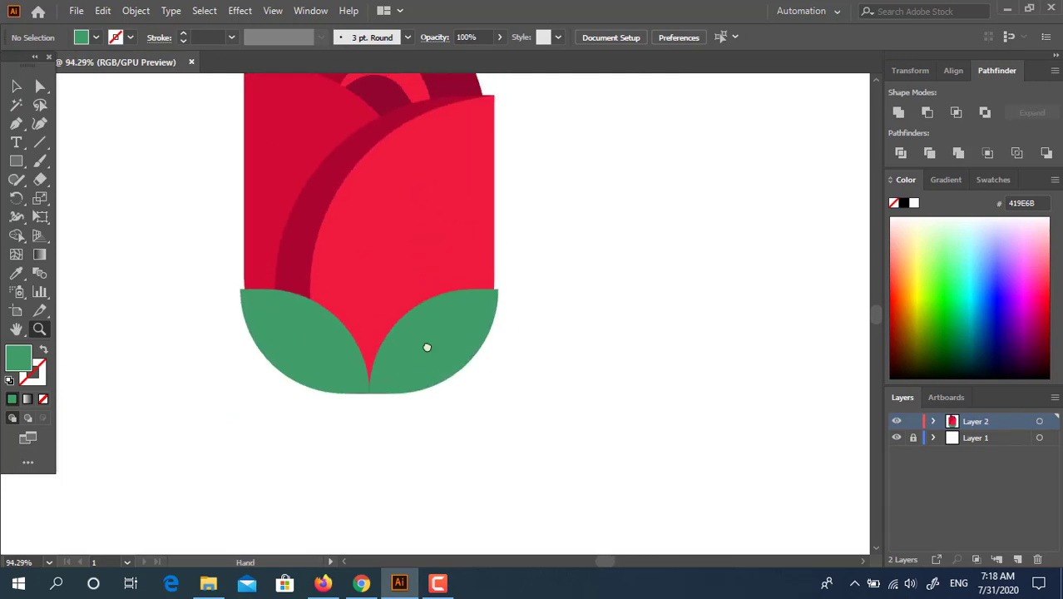
{"action": "left_click", "coordinate": [16, 124]}
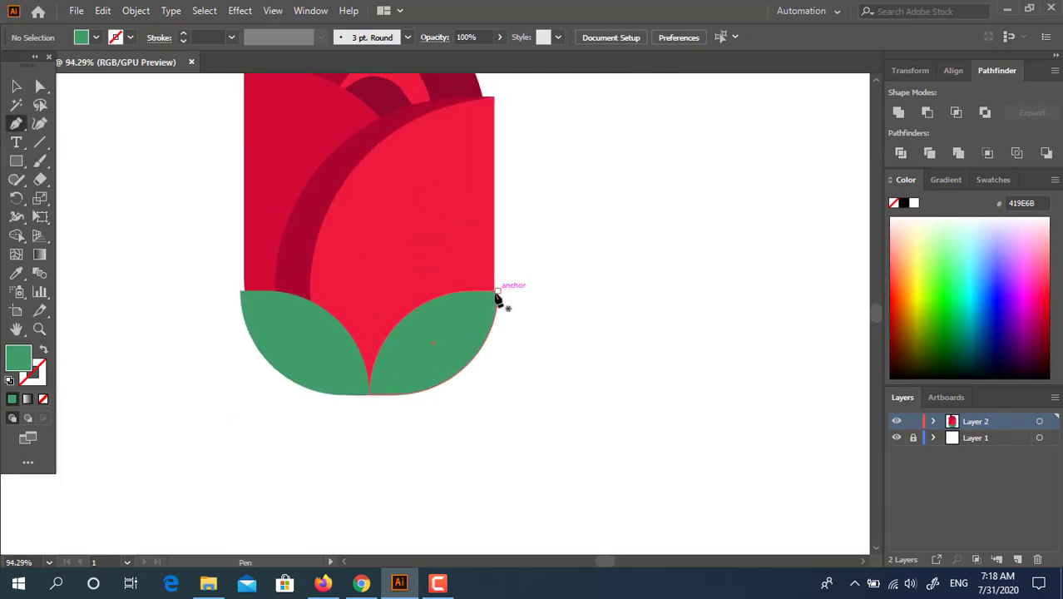
{"action": "left_click", "coordinate": [551, 323]}
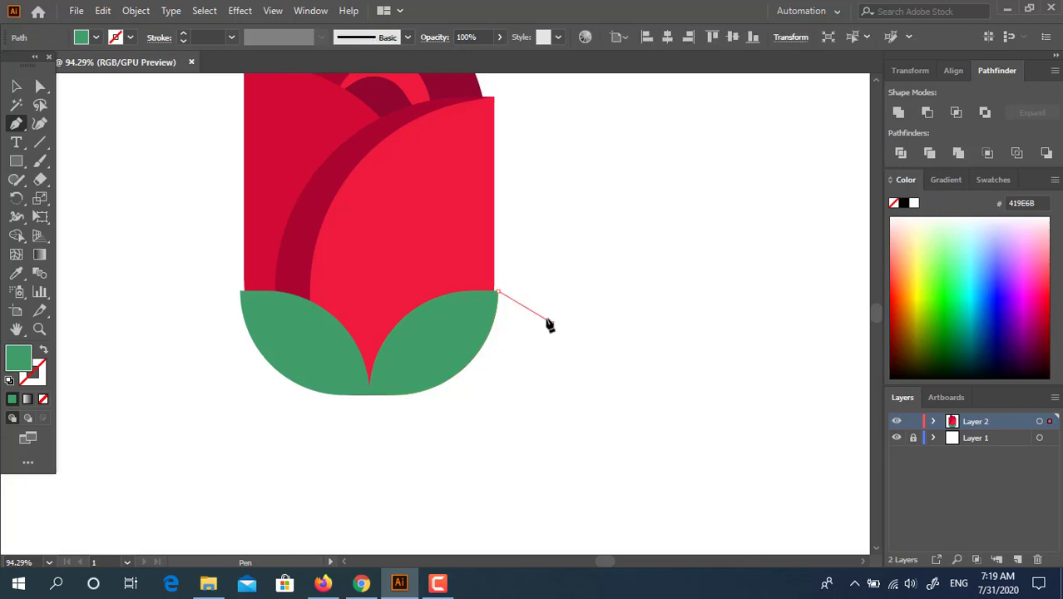
{"action": "left_click", "coordinate": [493, 257]}
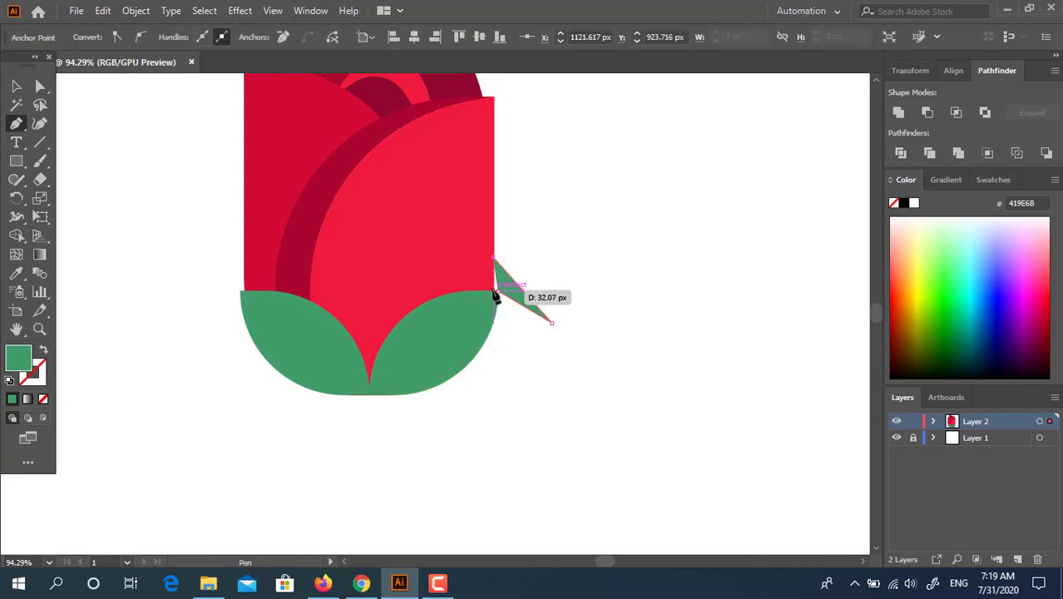
{"action": "left_click", "coordinate": [495, 293]}
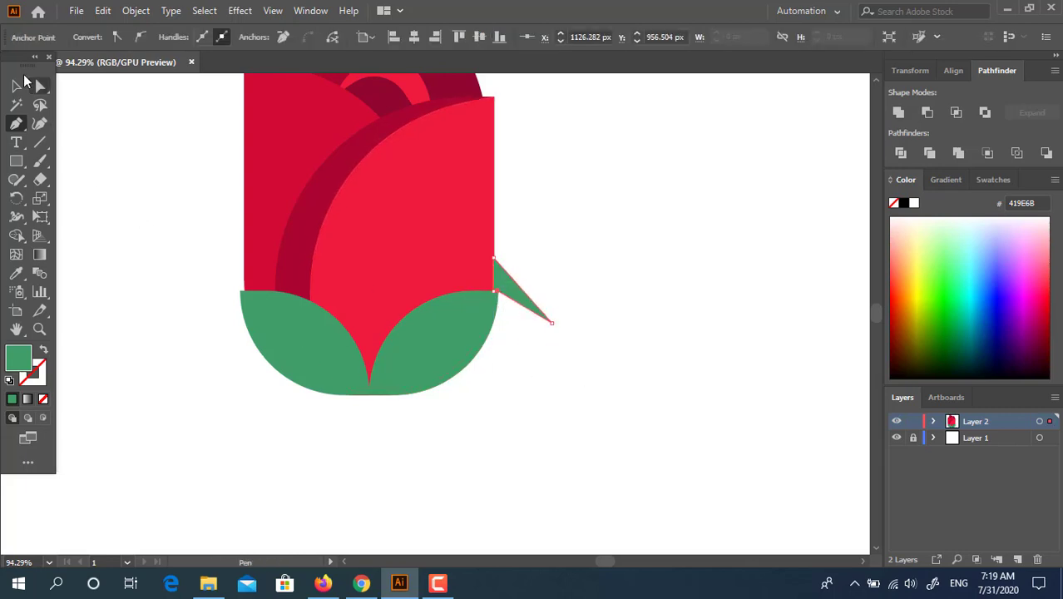
{"action": "key", "text": "v"}
{"action": "left_click", "coordinate": [599, 312]}
{"action": "left_click_drag", "start_coordinate": [616, 337], "coordinate": [623, 339]}
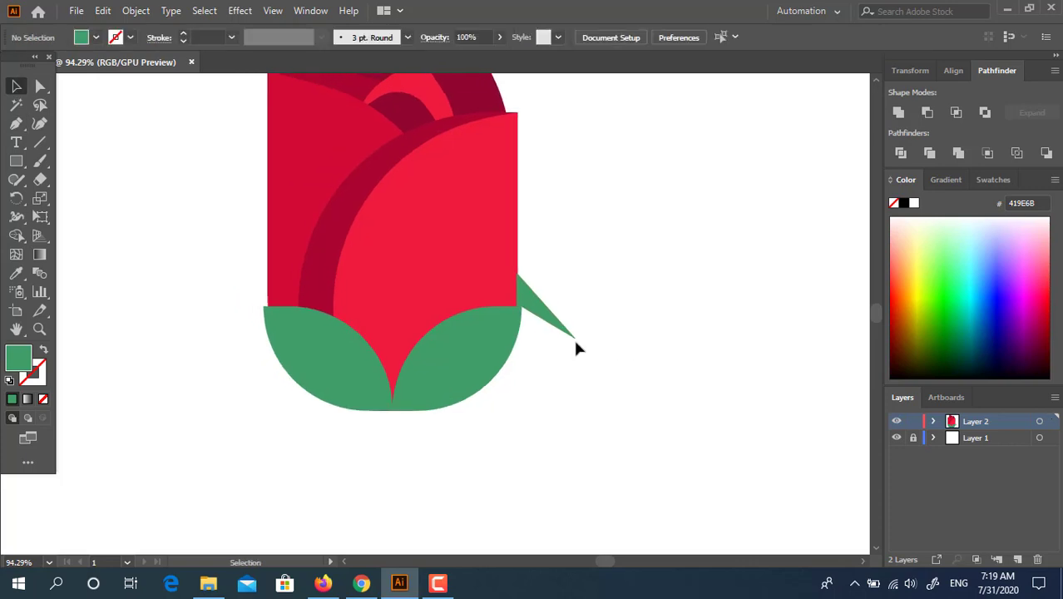
{"action": "left_click", "coordinate": [554, 325]}
{"action": "key", "text": "Delete"}
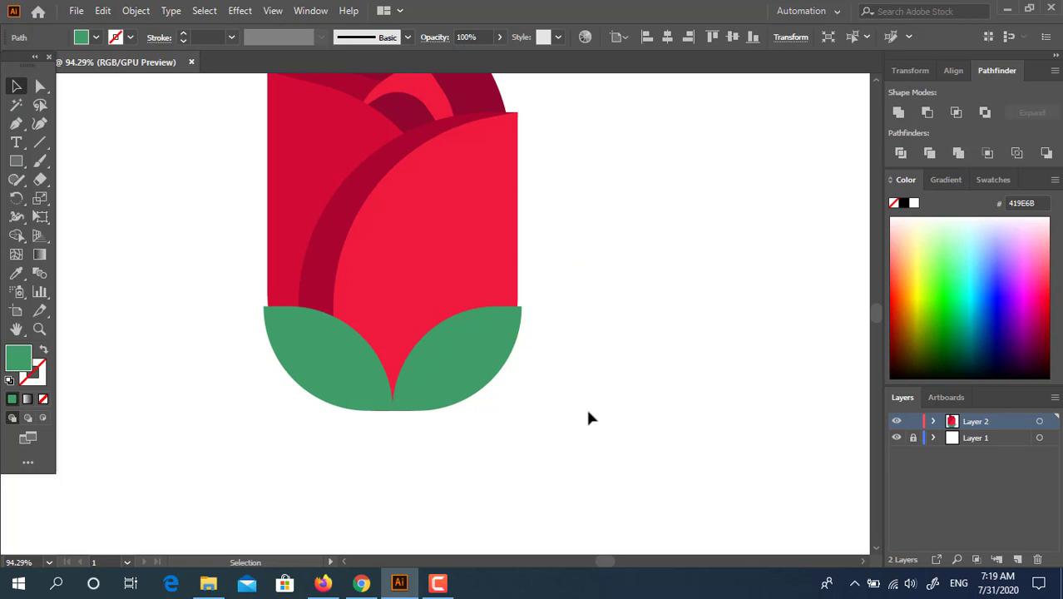
- Draw a square over the middle of the leaf cup filled darker green 397553
{"action": "left_click_drag", "start_coordinate": [531, 433], "coordinate": [518, 324]}
{"action": "key", "text": "ctrl+space"}
{"action": "left_click_drag", "start_coordinate": [509, 287], "coordinate": [334, 355]}
{"action": "left_click_drag", "start_coordinate": [320, 298], "coordinate": [396, 321]}
{"action": "key", "text": "m"}
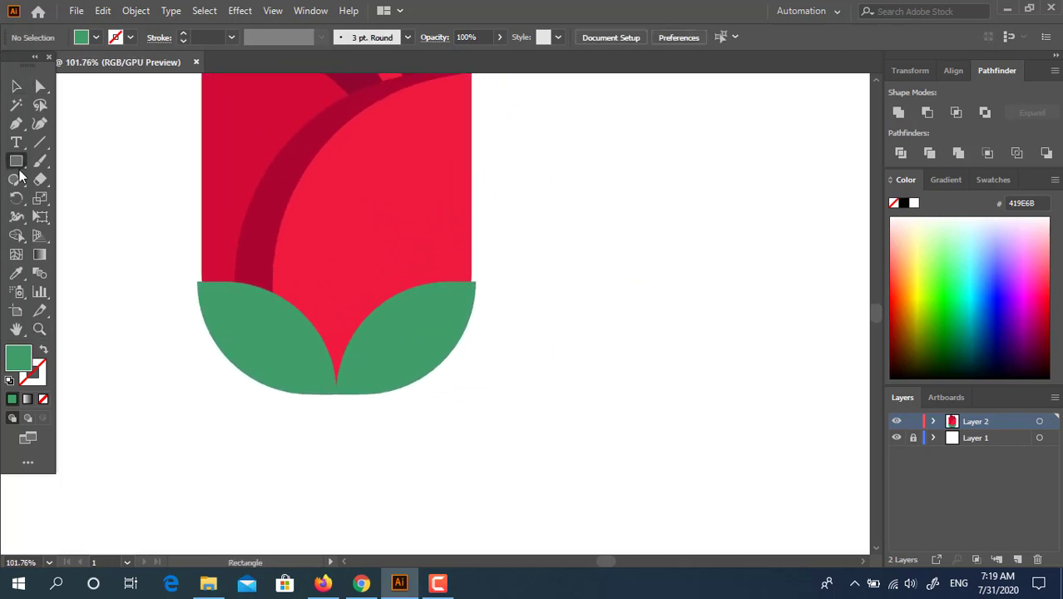
{"action": "left_click_drag", "start_coordinate": [278, 276], "coordinate": [376, 373]}
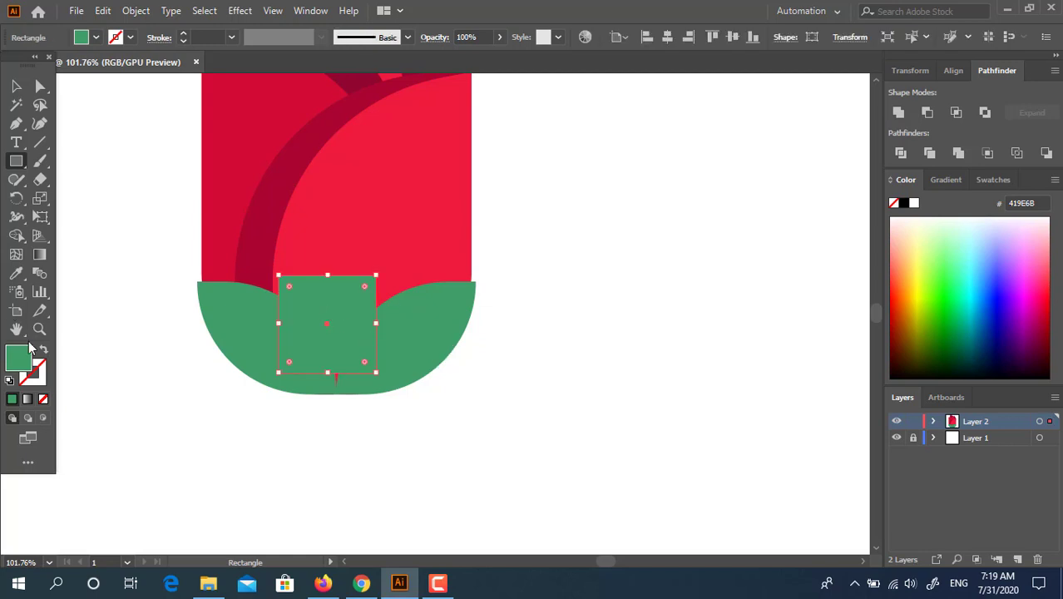
{"action": "double_click", "coordinate": [24, 357]}
{"action": "left_click", "coordinate": [119, 164]}
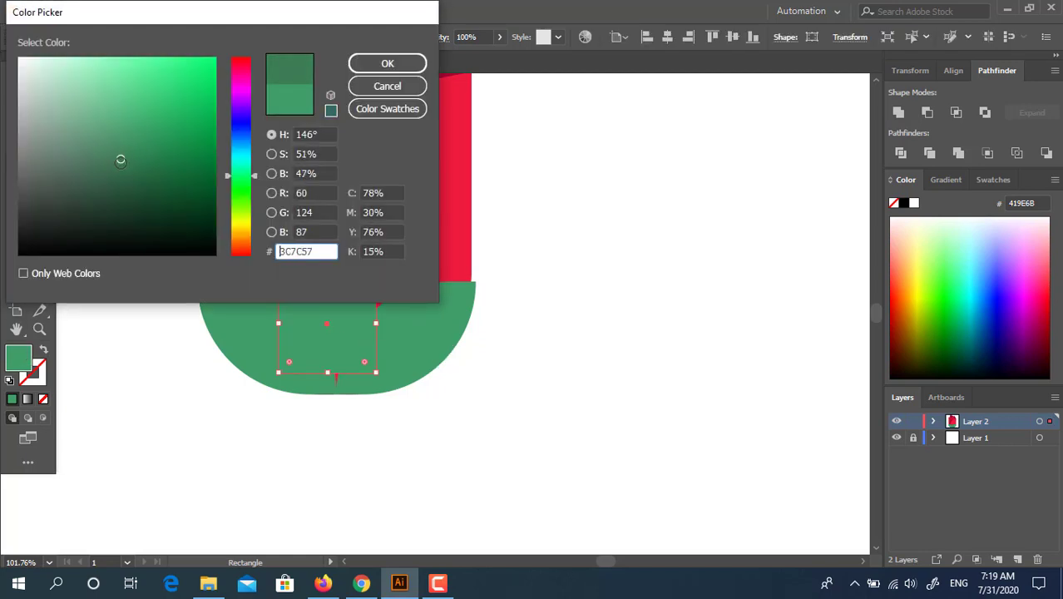
{"action": "left_click", "coordinate": [385, 64]}
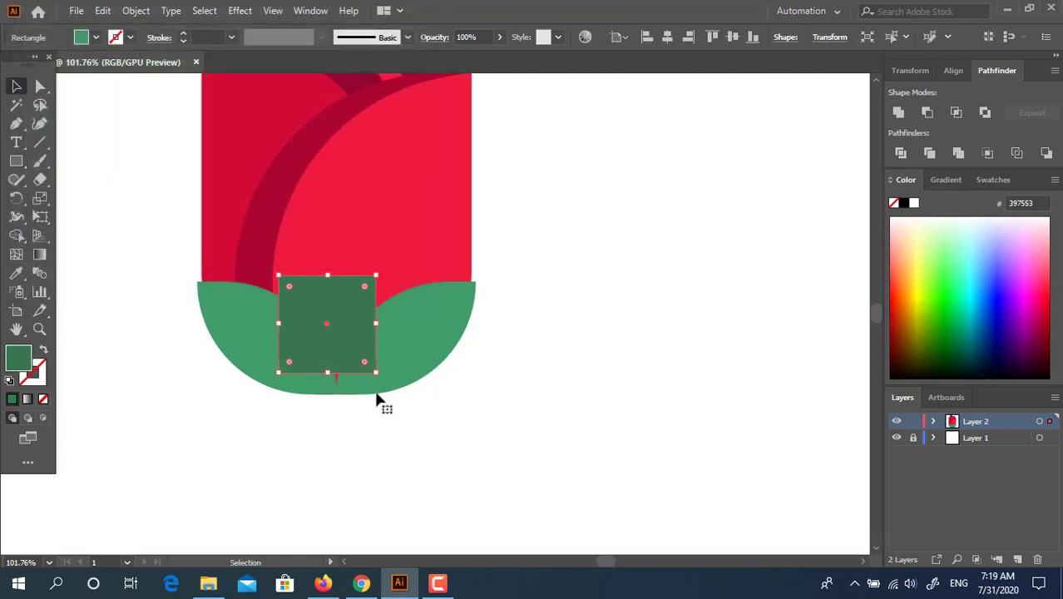
- Rotate the square 45° into a diamond and round its side corners into a pointed leaf
{"action": "left_click_drag", "start_coordinate": [383, 379], "coordinate": [407, 323]}
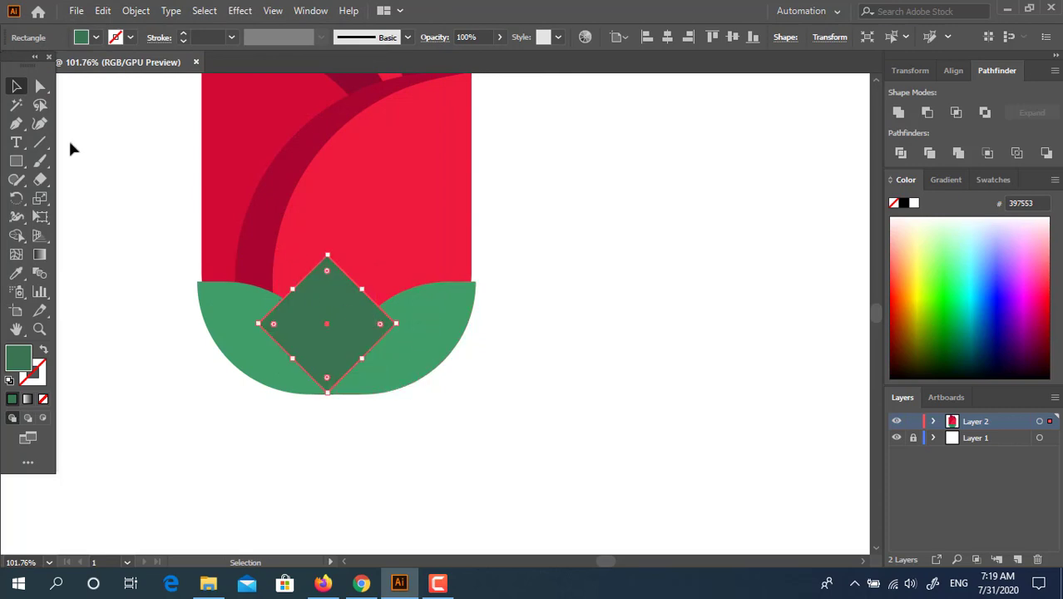
{"action": "left_click", "coordinate": [41, 86]}
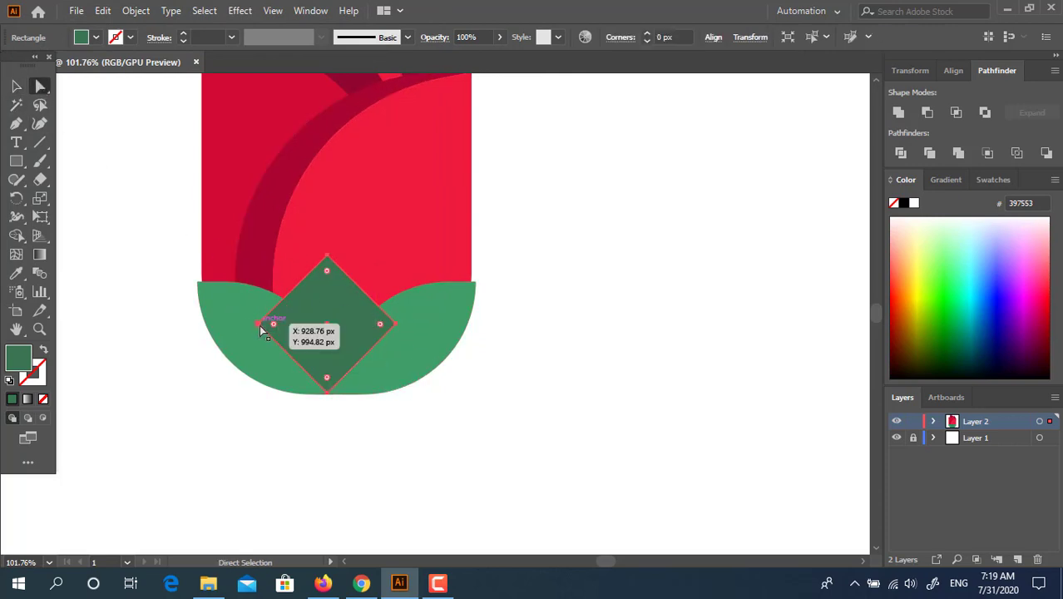
{"action": "left_click", "coordinate": [397, 323], "text": "shift"}
{"action": "left_click_drag", "start_coordinate": [380, 327], "coordinate": [296, 349]}
- Centre the middle leaf horizontally on the flower
{"action": "left_click", "coordinate": [17, 87]}
{"action": "key", "text": "ctrl+a"}
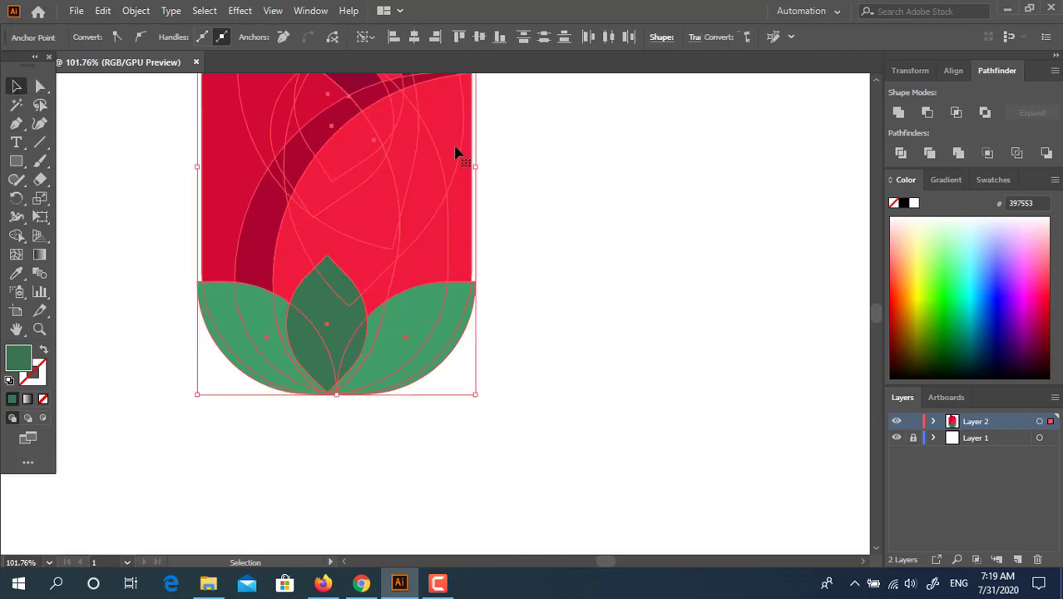
{"action": "left_click", "coordinate": [667, 37]}
{"action": "left_click", "coordinate": [660, 234]}
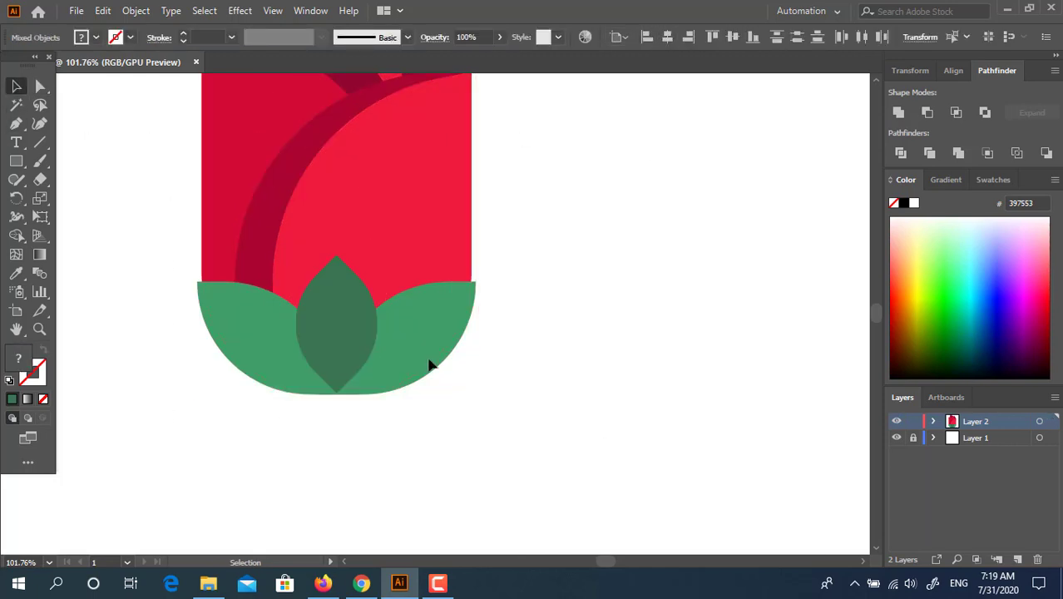
{"action": "left_click", "coordinate": [354, 335], "text": "ctrl"}
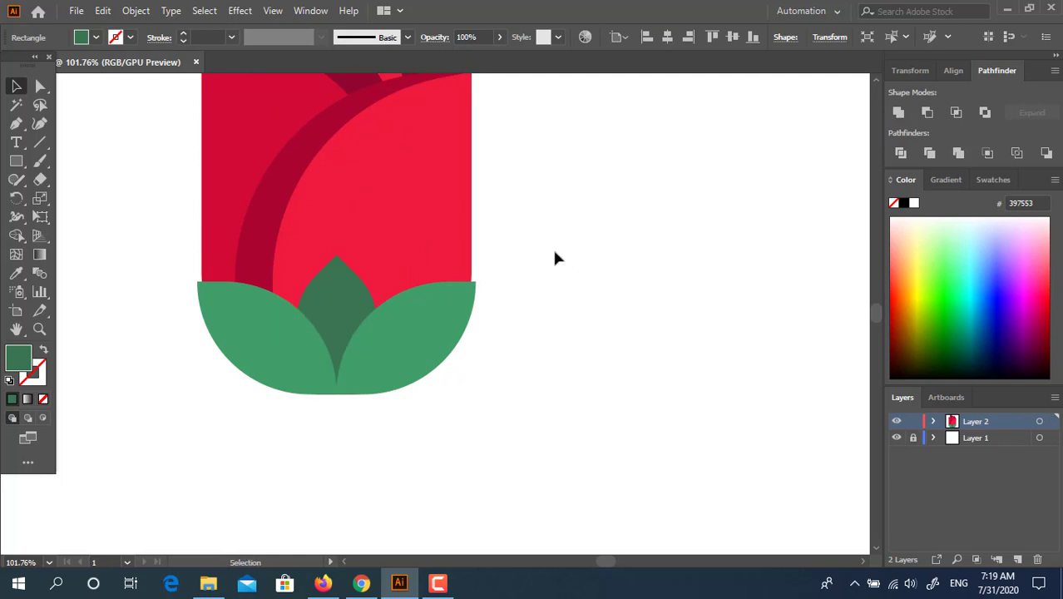
- Draw a small rectangle block just below the leaf cup
{"action": "key", "text": "z"}
{"action": "left_click_drag", "start_coordinate": [537, 251], "coordinate": [395, 287]}
{"action": "left_click", "coordinate": [15, 163]}
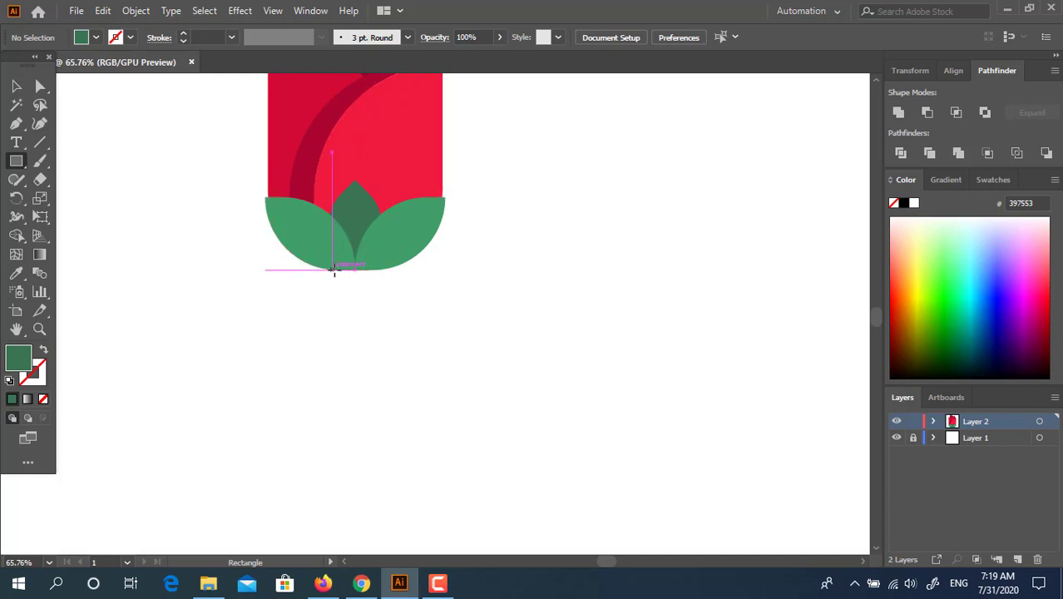
{"action": "left_click_drag", "start_coordinate": [332, 270], "coordinate": [383, 298]}
- Zoom out to make room and draw a long, thin rectangle stem below the flower
{"action": "key", "text": "v"}
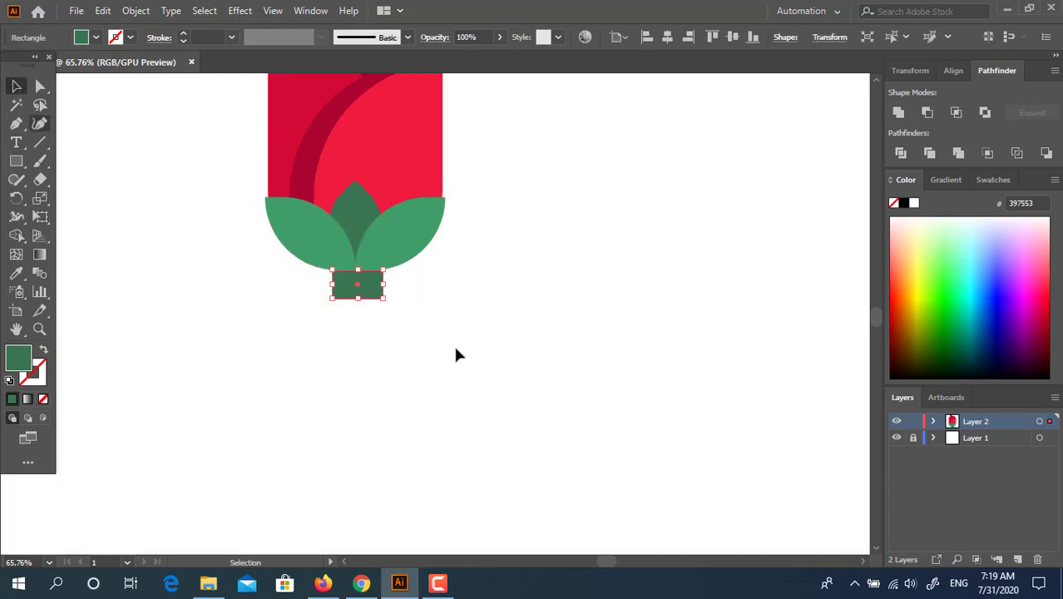
{"action": "left_click_drag", "start_coordinate": [497, 394], "coordinate": [479, 144]}
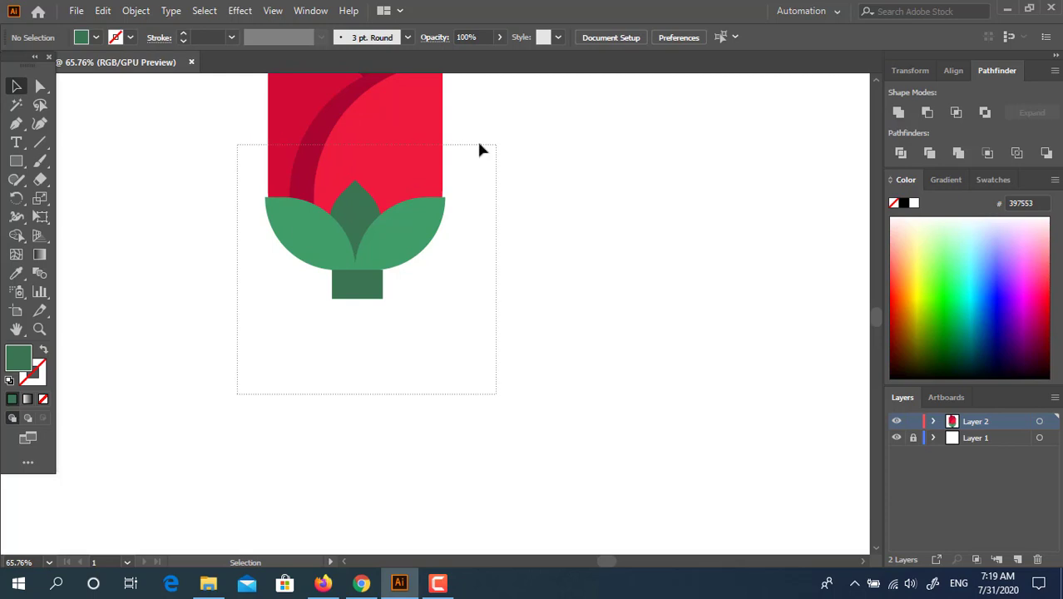
{"action": "left_click_drag", "start_coordinate": [238, 144], "coordinate": [237, 144]}
{"action": "left_click_drag", "start_coordinate": [584, 398], "coordinate": [630, 518]}
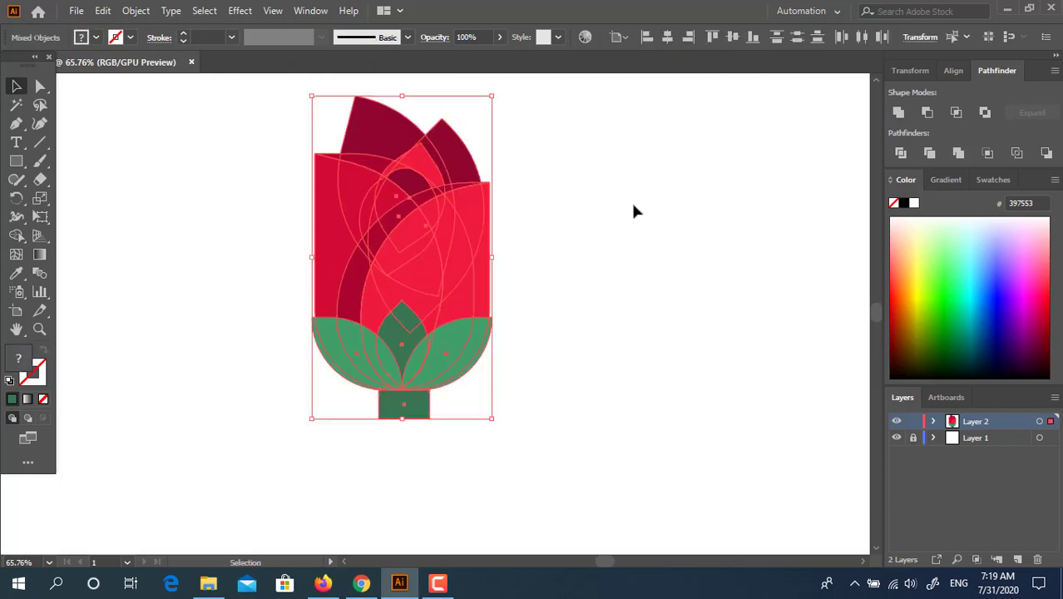
{"action": "key", "text": "z"}
{"action": "left_click_drag", "start_coordinate": [553, 206], "coordinate": [438, 237]}
{"action": "left_click_drag", "start_coordinate": [669, 293], "coordinate": [617, 292]}
{"action": "key", "text": "v"}
{"action": "left_click", "coordinate": [588, 303]}
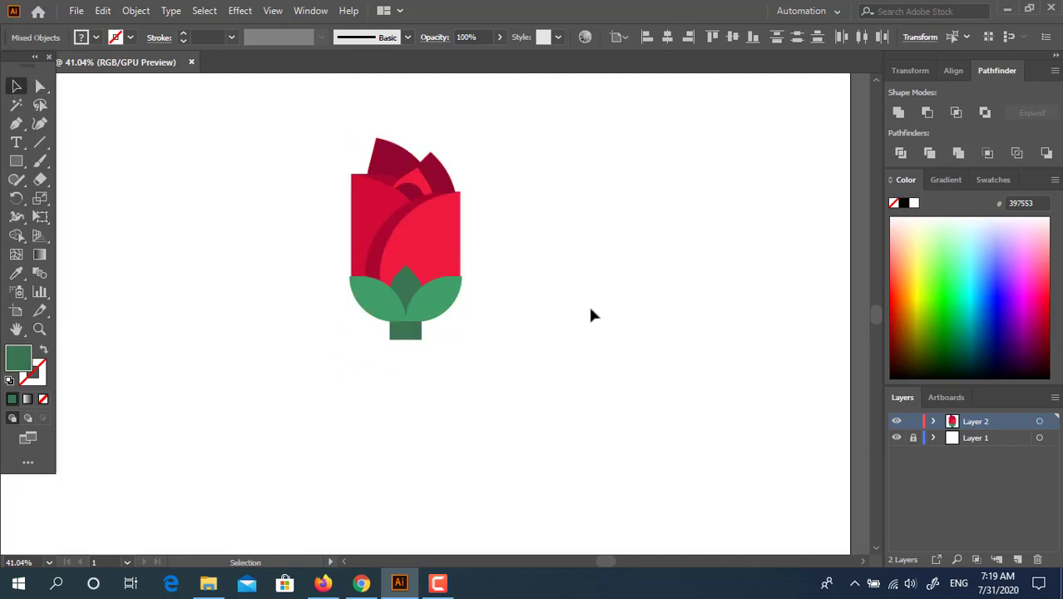
{"action": "key", "text": "m"}
{"action": "left_click_drag", "start_coordinate": [398, 338], "coordinate": [412, 519]}
- Give the stem the leaves' lighter green (419E6B) and zoom to its bottom end
{"action": "left_click", "coordinate": [16, 273]}
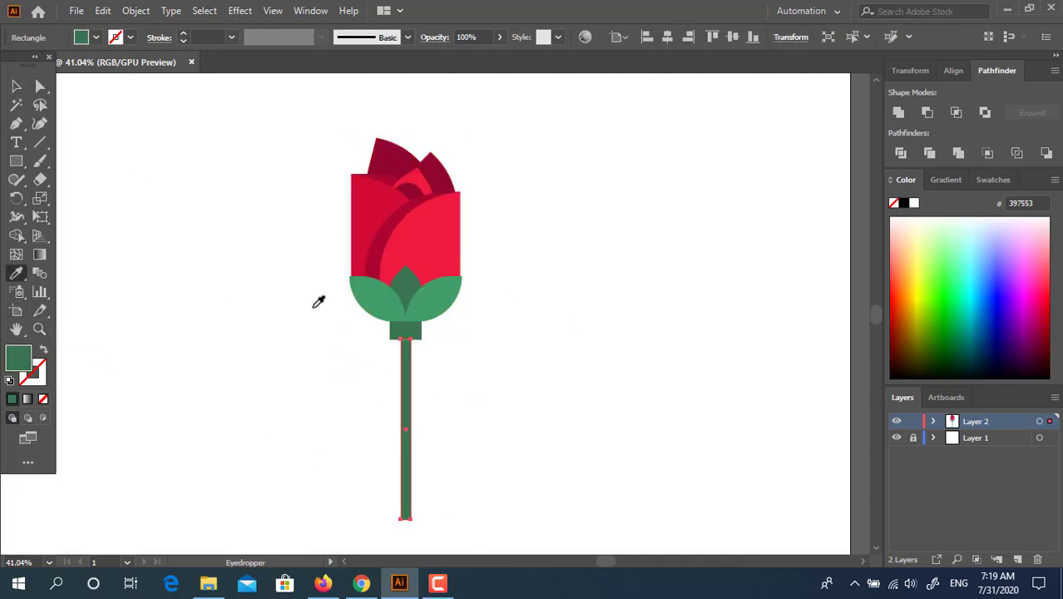
{"action": "left_click", "coordinate": [429, 301]}
{"action": "left_click", "coordinate": [16, 85]}
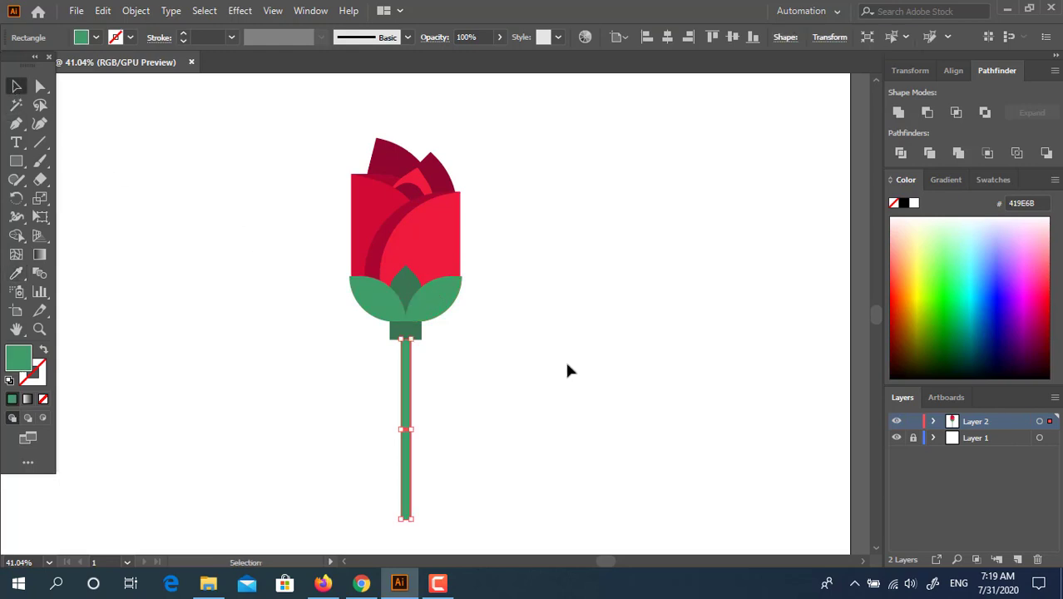
{"action": "left_click", "coordinate": [288, 172]}
{"action": "left_click_drag", "start_coordinate": [600, 459], "coordinate": [284, 230]}
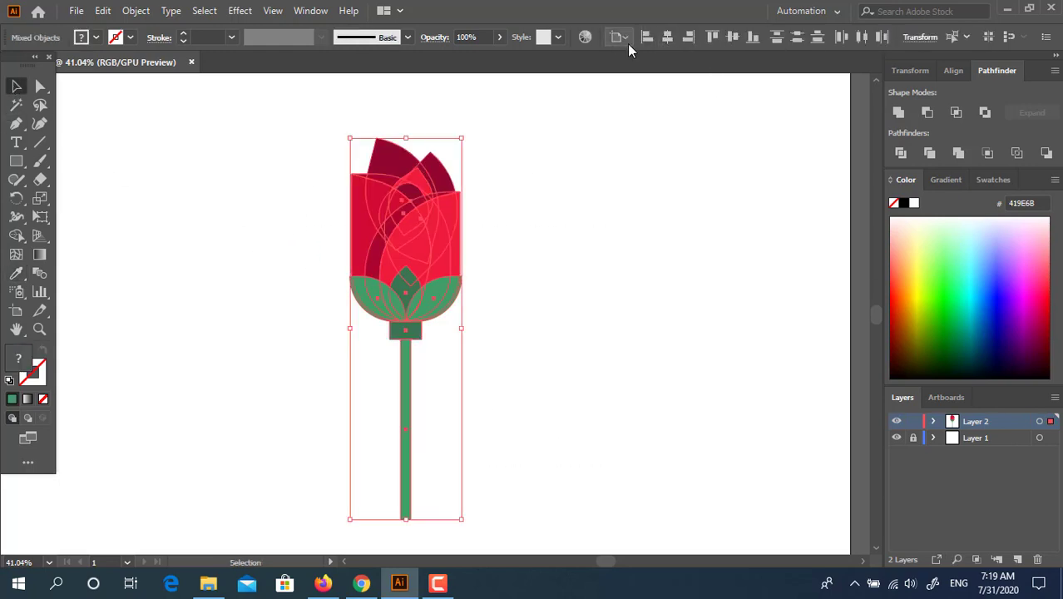
{"action": "left_click", "coordinate": [470, 504]}
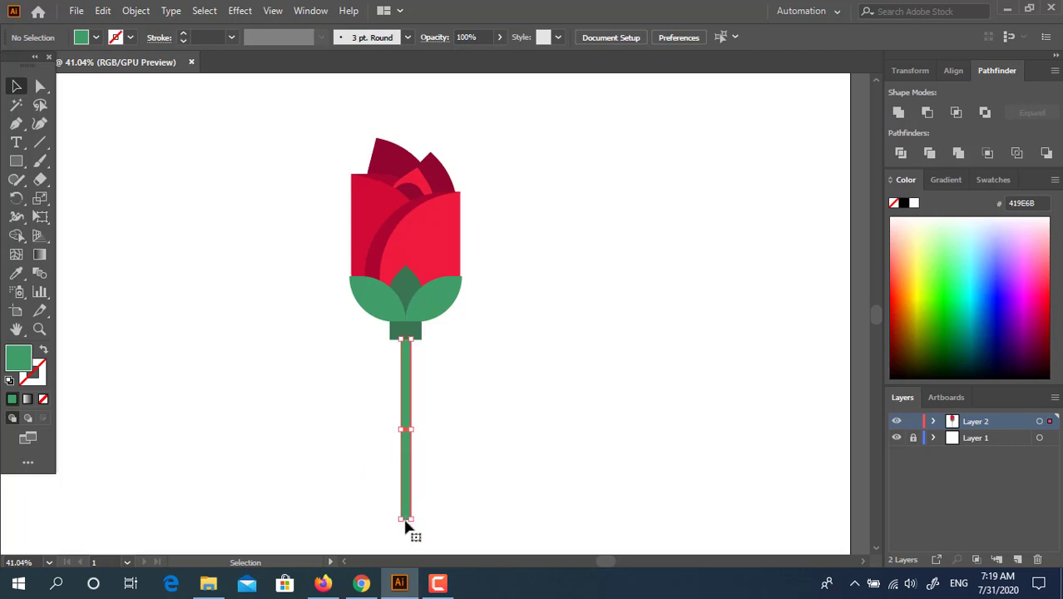
{"action": "left_click", "coordinate": [405, 520]}
{"action": "key", "text": "z"}
{"action": "left_click", "coordinate": [408, 522]}
- Shorten the stem by pulling its bottom edge upward
{"action": "left_click", "coordinate": [16, 86]}
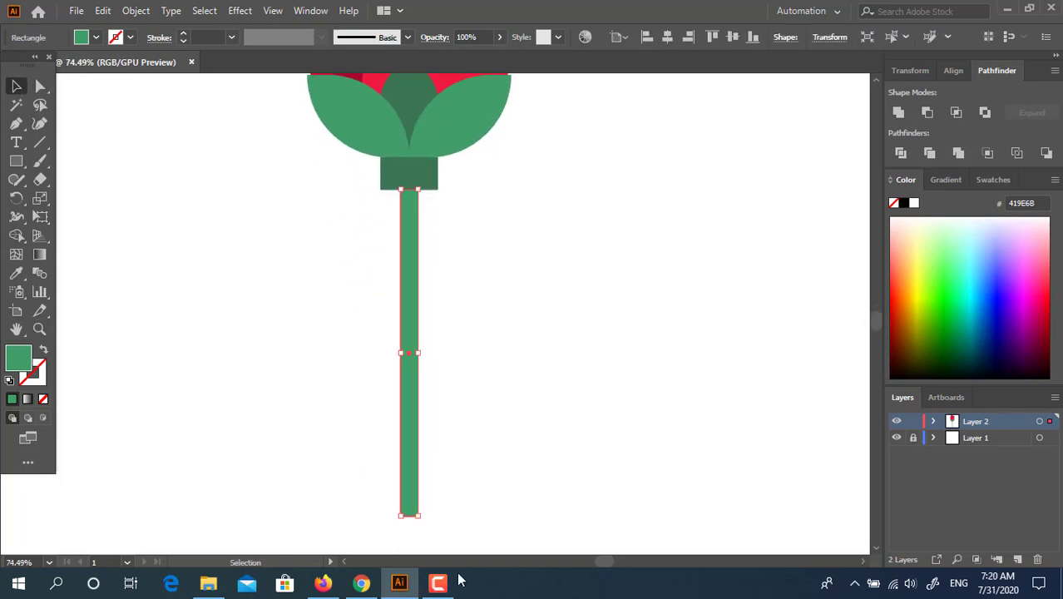
{"action": "key", "text": "z"}
{"action": "left_click_drag", "start_coordinate": [416, 524], "coordinate": [533, 535]}
{"action": "left_click", "coordinate": [17, 87]}
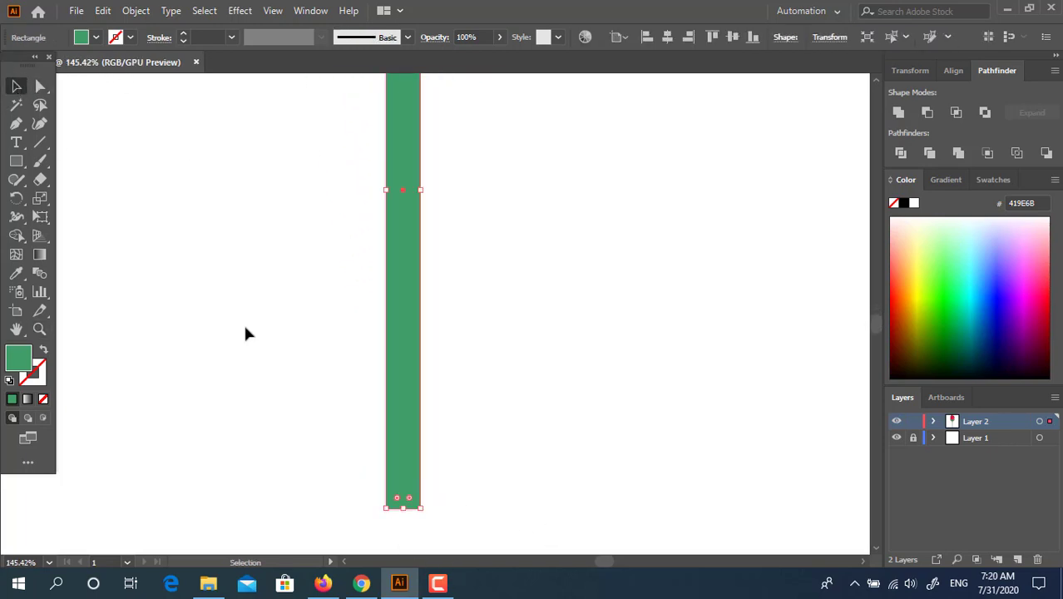
{"action": "left_click_drag", "start_coordinate": [408, 506], "coordinate": [505, 445]}
- Move the dark green base up under the leaves, send it backward, and nudge the leaves down
{"action": "key", "text": "space"}
{"action": "left_click", "coordinate": [548, 217]}
{"action": "key", "text": "space"}
{"action": "left_click_drag", "start_coordinate": [549, 216], "coordinate": [517, 301]}
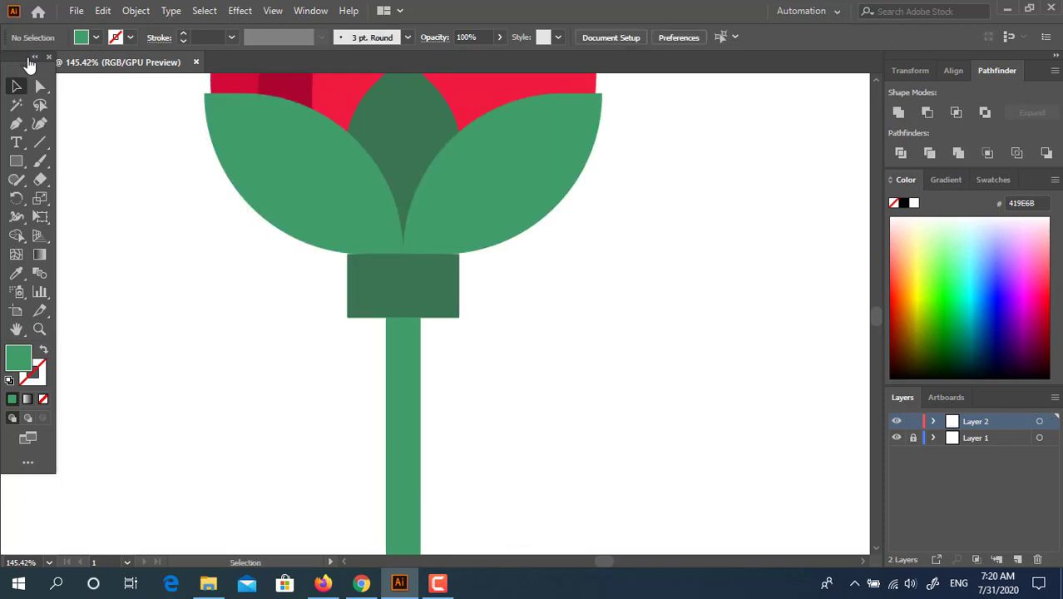
{"action": "left_click_drag", "start_coordinate": [397, 316], "coordinate": [441, 302]}
{"action": "left_click", "coordinate": [434, 286]}
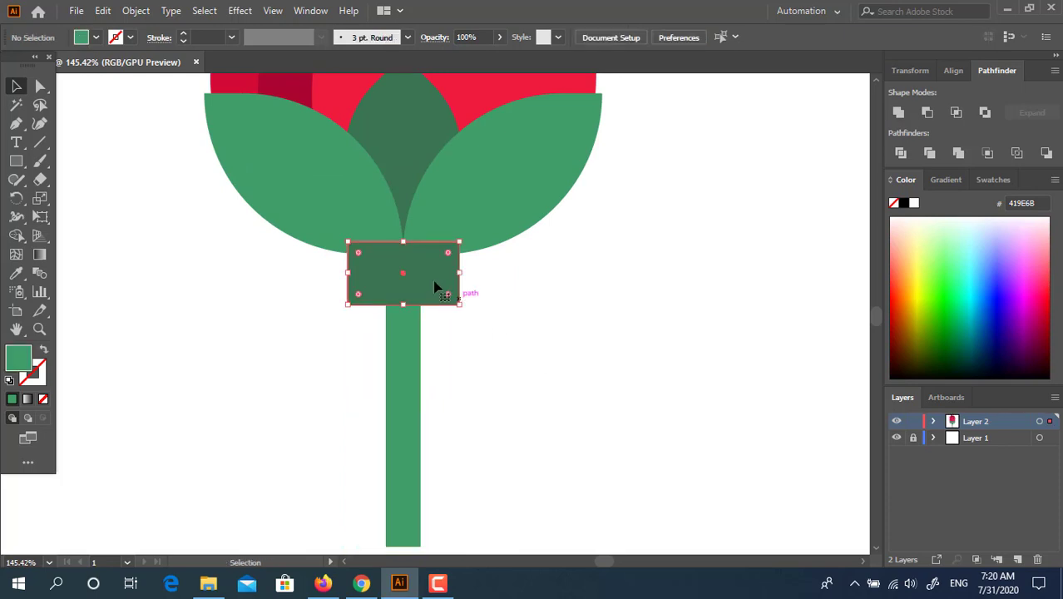
{"action": "key", "text": "ctrl+["}
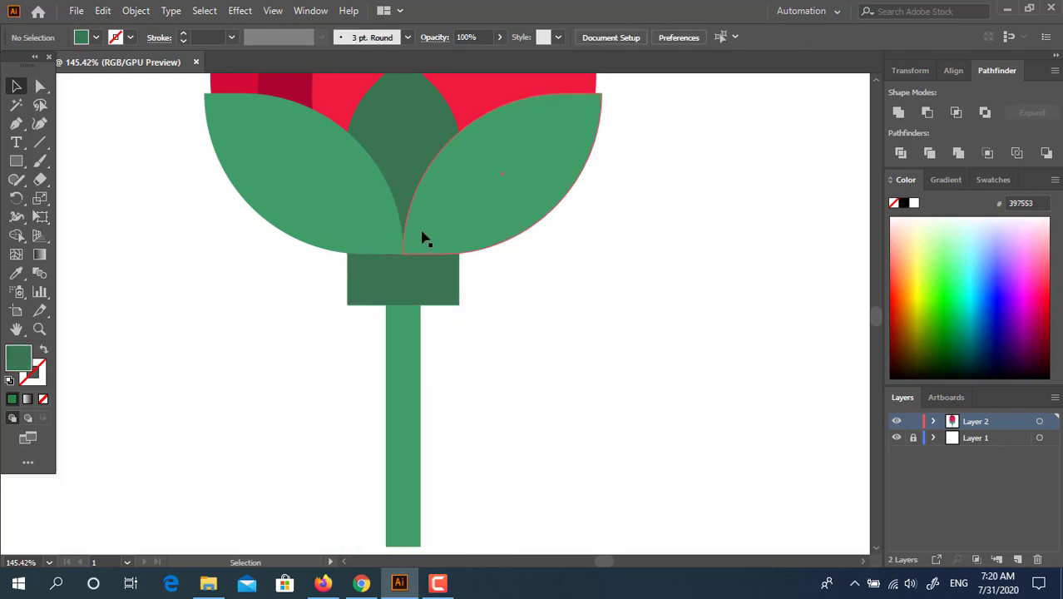
{"action": "left_click", "coordinate": [450, 231]}
{"action": "key", "text": "Down"}
{"action": "key", "text": "Down"}
{"action": "left_click", "coordinate": [574, 283]}
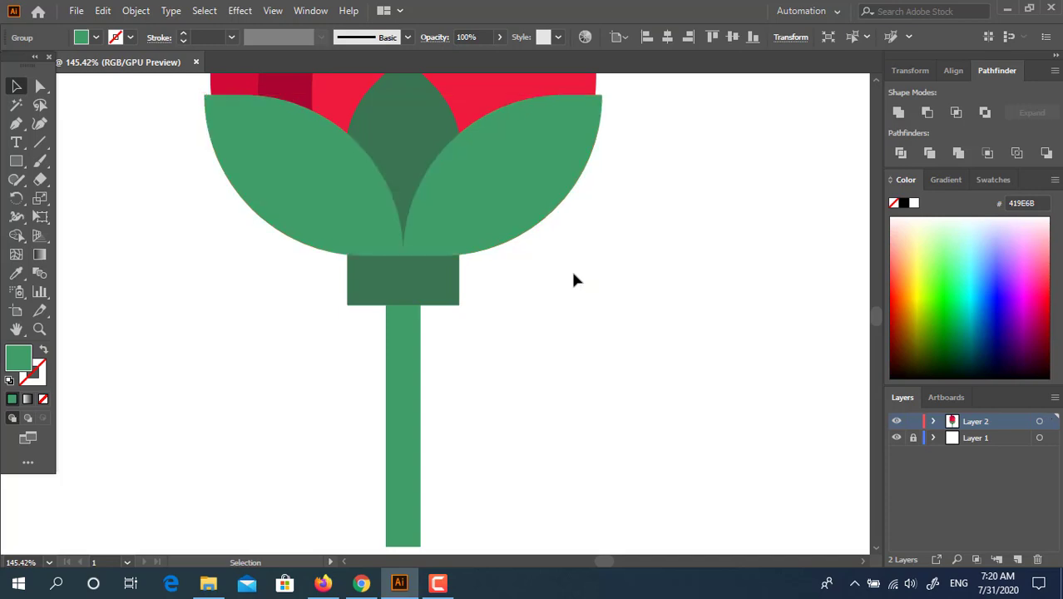
- Round the dark base's bottom corners into a semicircle
{"action": "key", "text": "a"}
{"action": "left_click_drag", "start_coordinate": [457, 305], "coordinate": [432, 246]}
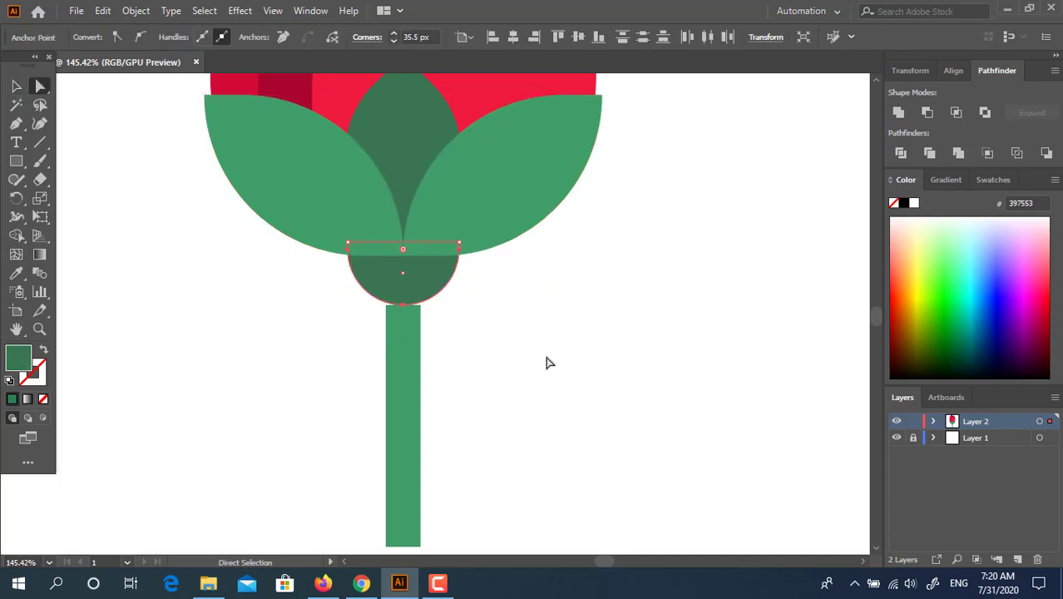
{"action": "left_click", "coordinate": [518, 350]}
- Raise the stem so it tucks up beneath the rounded base
{"action": "left_click", "coordinate": [17, 87]}
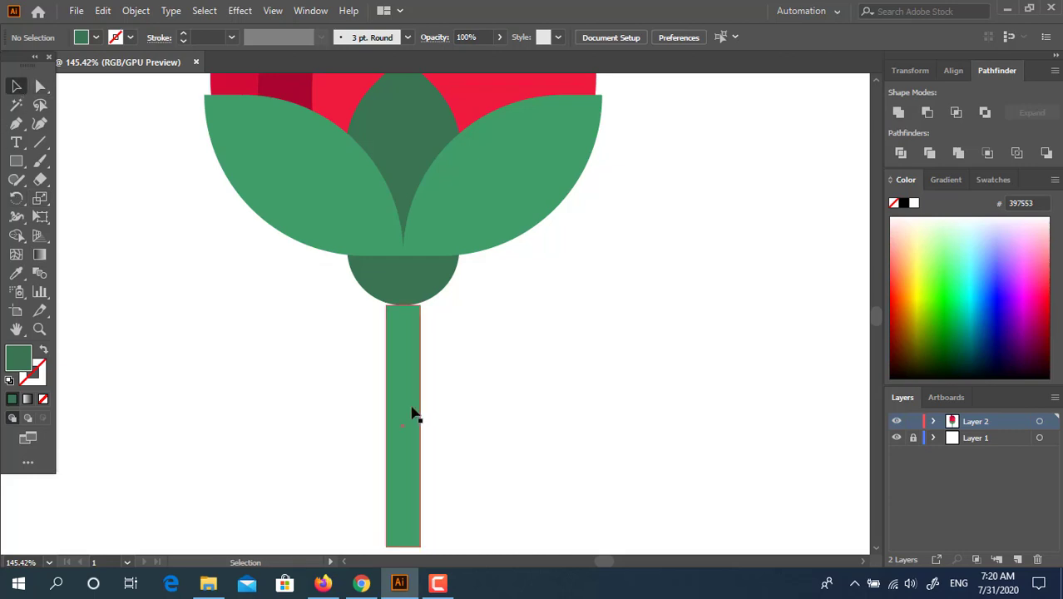
{"action": "left_click_drag", "start_coordinate": [413, 413], "coordinate": [379, 430]}
{"action": "left_click", "coordinate": [529, 359]}
{"action": "key", "text": "z"}
{"action": "left_click", "coordinate": [410, 377]}
{"action": "left_click", "coordinate": [20, 86]}
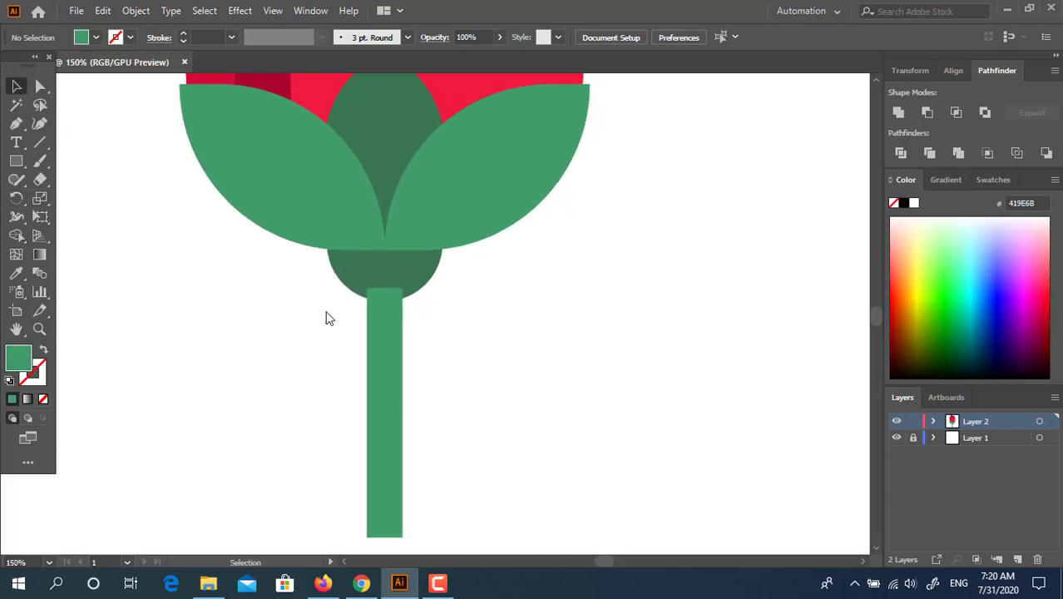
{"action": "left_click", "coordinate": [384, 328]}
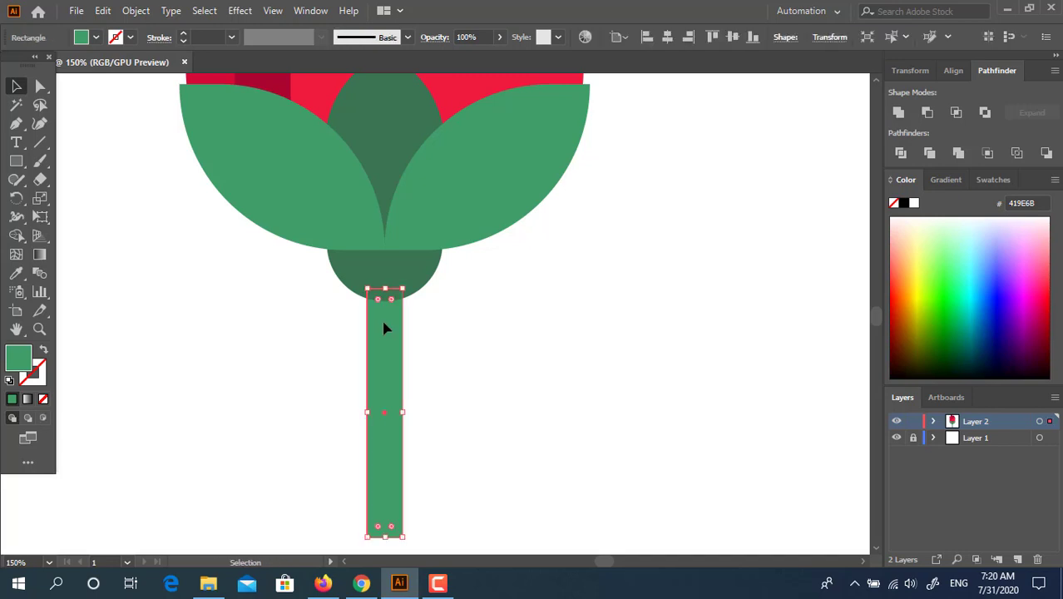
{"action": "left_click", "coordinate": [462, 333]}
{"action": "key", "text": "z"}
{"action": "left_click", "coordinate": [348, 350], "text": "alt"}
{"action": "left_click_drag", "start_coordinate": [313, 394], "coordinate": [194, 477]}
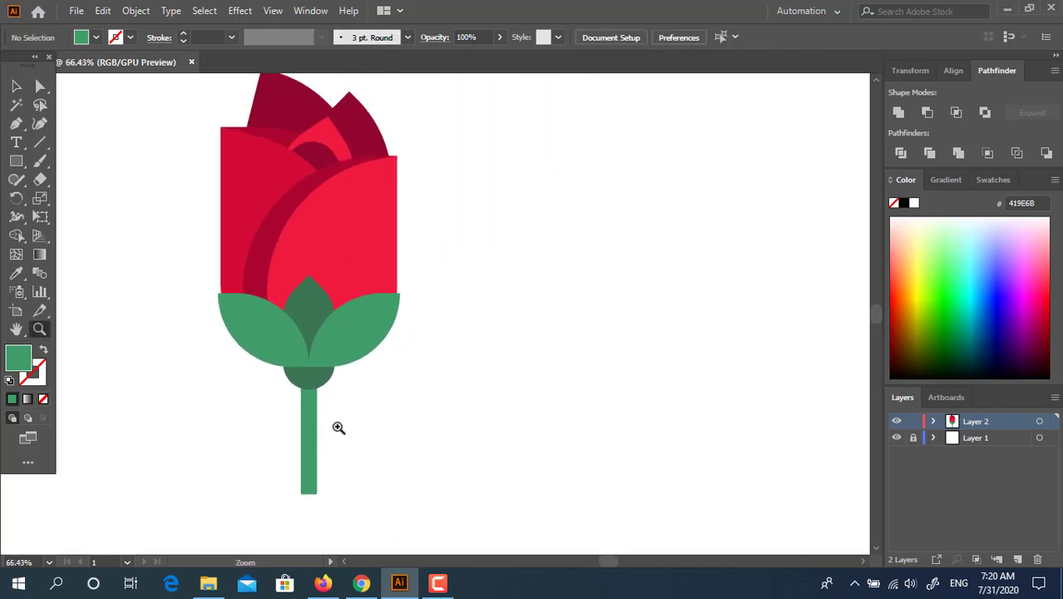
- Draw a square at the stem's lower right and round its top-left and bottom-right corners into a leaf
{"action": "left_click_drag", "start_coordinate": [338, 428], "coordinate": [317, 408]}
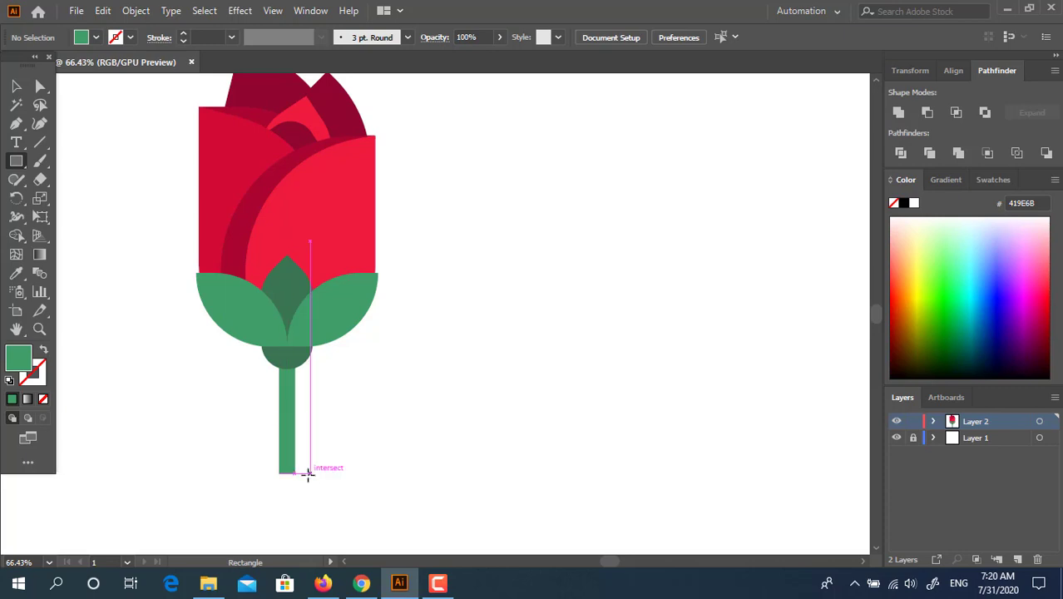
{"action": "left_click_drag", "start_coordinate": [308, 473], "coordinate": [380, 416]}
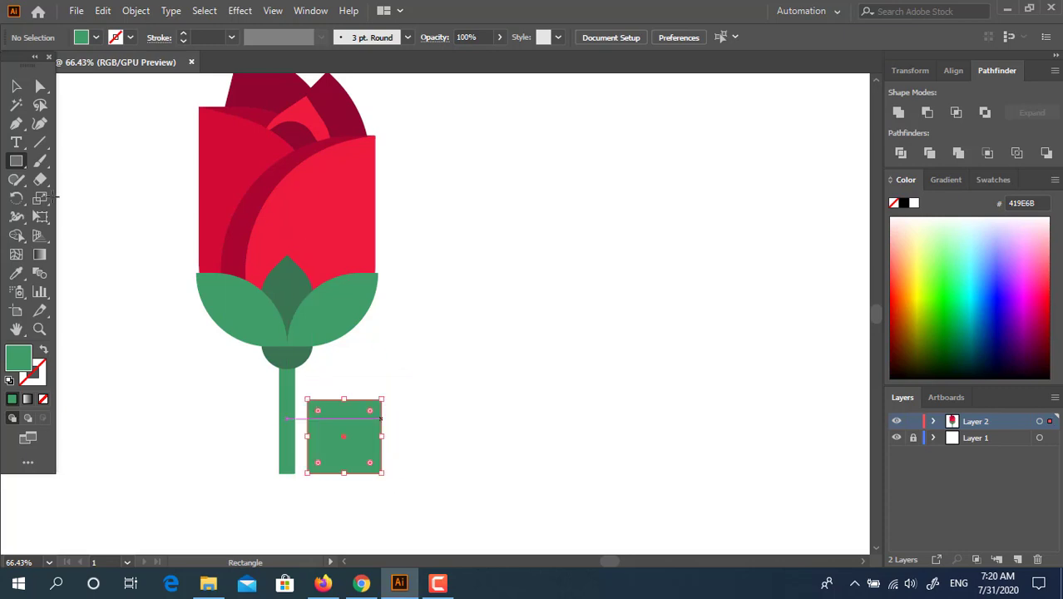
{"action": "key", "text": "a"}
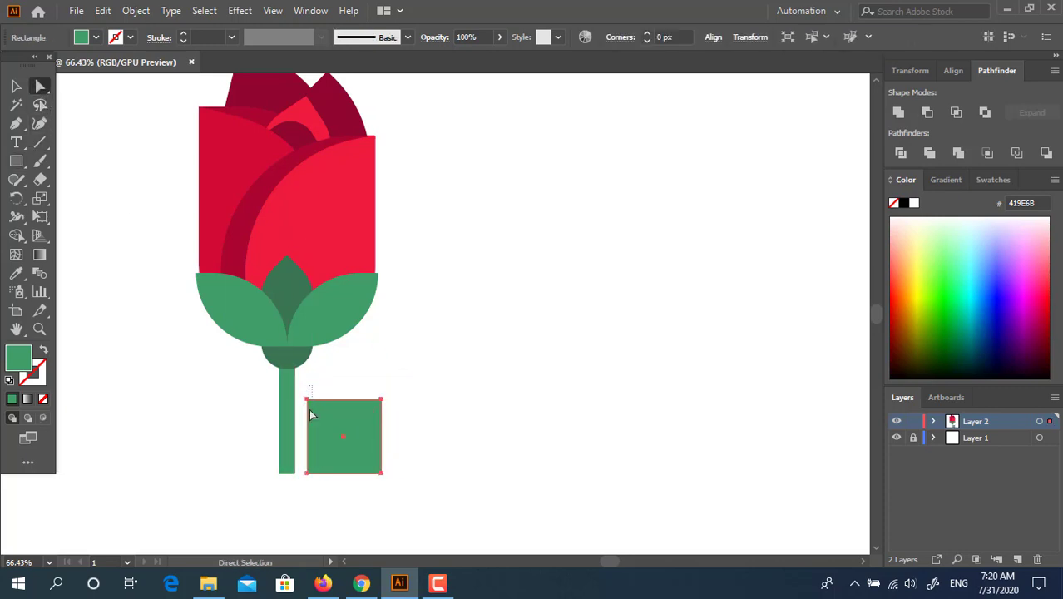
{"action": "left_click", "coordinate": [307, 400]}
{"action": "left_click", "coordinate": [381, 473], "text": "shift"}
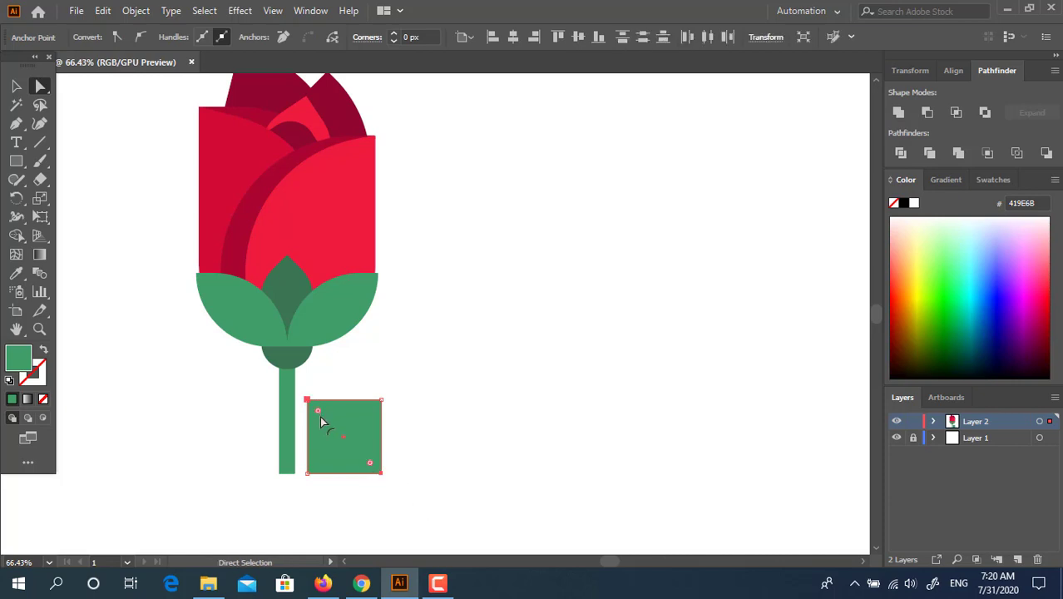
{"action": "left_click_drag", "start_coordinate": [318, 411], "coordinate": [359, 463]}
{"action": "left_click", "coordinate": [16, 86]}
{"action": "left_click", "coordinate": [487, 300]}
{"action": "left_click_drag", "start_coordinate": [433, 293], "coordinate": [527, 337]}
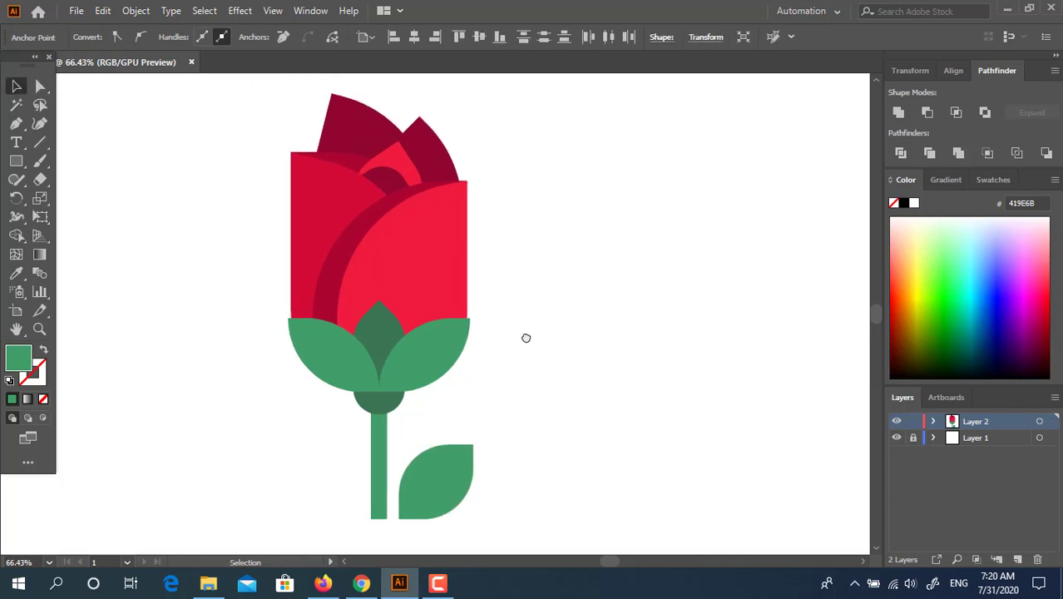
{"action": "key", "text": "z"}
{"action": "left_click_drag", "start_coordinate": [480, 276], "coordinate": [456, 282]}
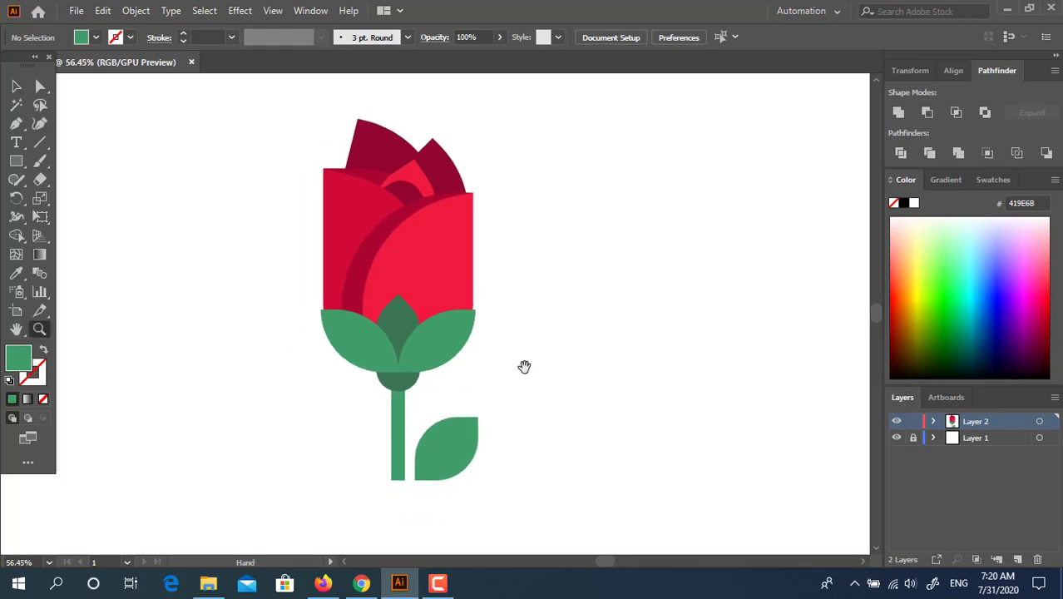
{"action": "left_click_drag", "start_coordinate": [524, 366], "coordinate": [514, 402]}
- Draw a square leaf with two rounded opposite corners, colored the base's dark green 397553
{"action": "left_click", "coordinate": [15, 160]}
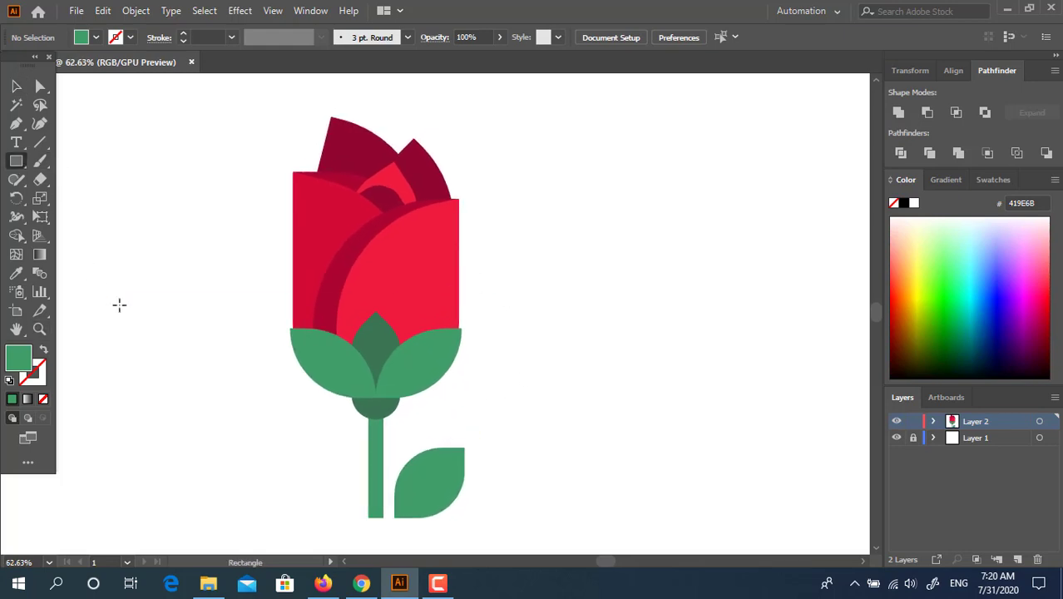
{"action": "left_click_drag", "start_coordinate": [120, 297], "coordinate": [278, 443]}
{"action": "key", "text": "a"}
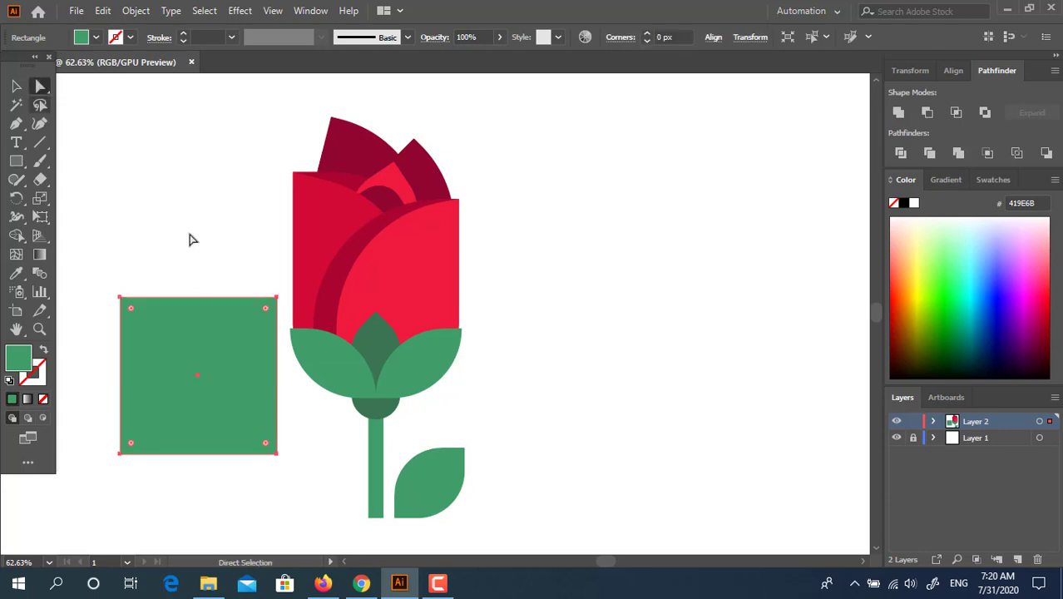
{"action": "left_click", "coordinate": [176, 443]}
{"action": "left_click", "coordinate": [121, 454], "text": "shift"}
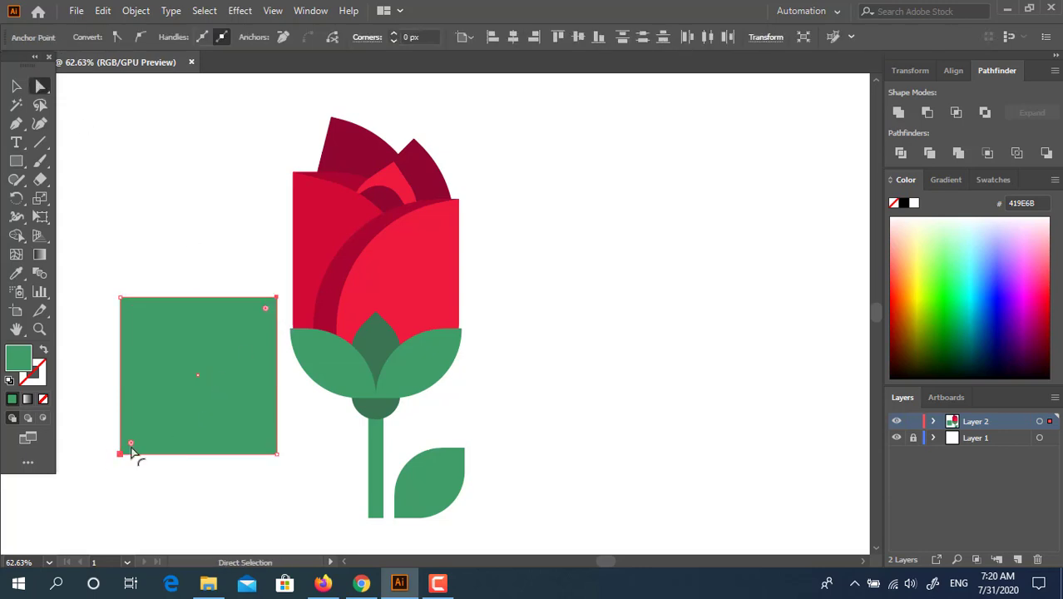
{"action": "left_click_drag", "start_coordinate": [132, 444], "coordinate": [242, 414]}
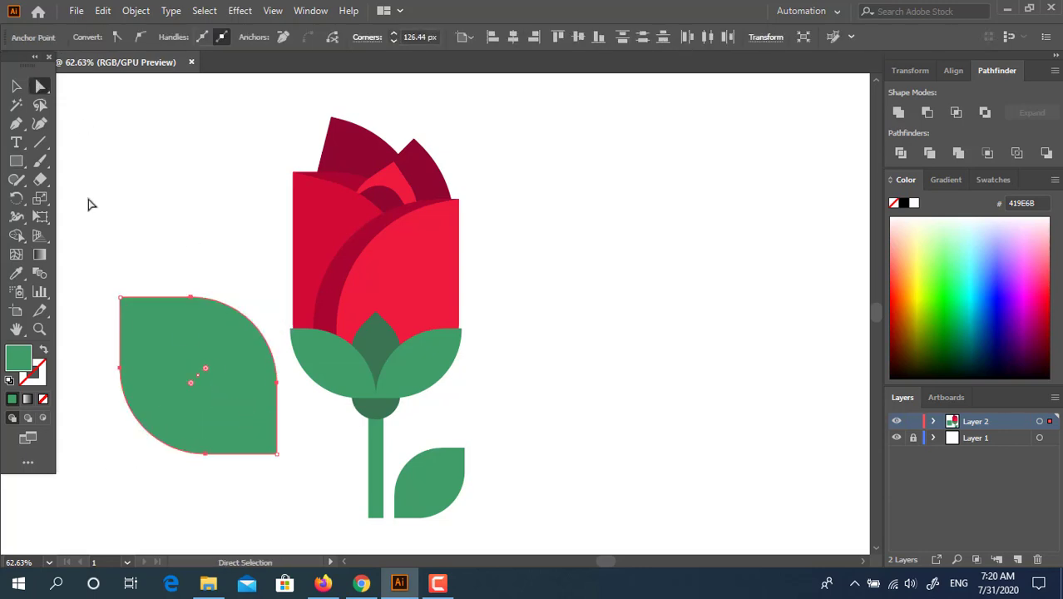
{"action": "left_click", "coordinate": [18, 274]}
{"action": "left_click", "coordinate": [370, 328]}
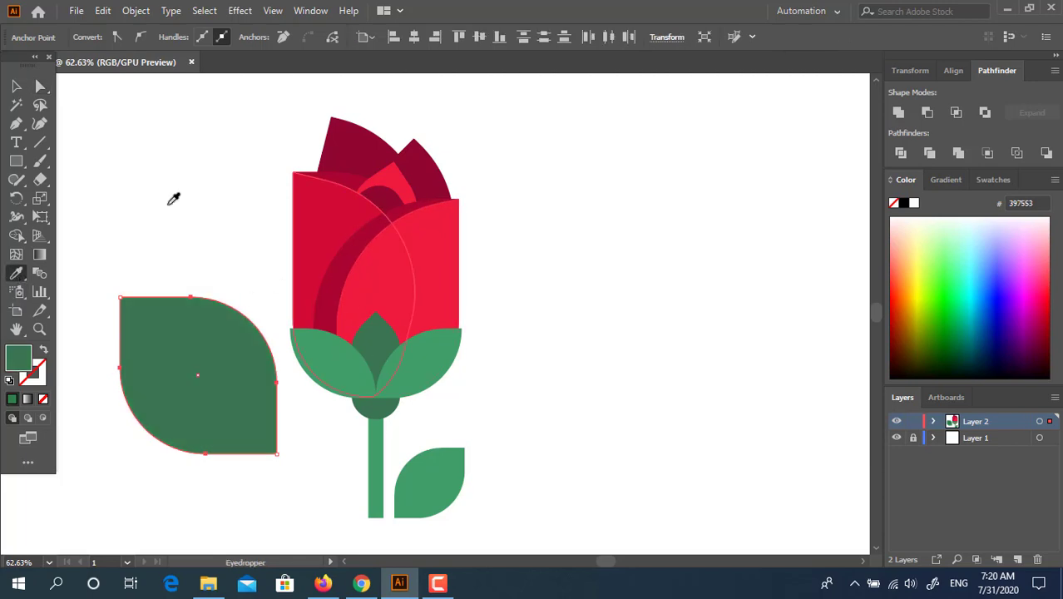
- Tilt the dark leaf, send it behind the cup, convert it to a path, and shrink it into place
{"action": "left_click", "coordinate": [16, 85]}
{"action": "left_click", "coordinate": [253, 413]}
{"action": "left_click_drag", "start_coordinate": [254, 413], "coordinate": [322, 397]}
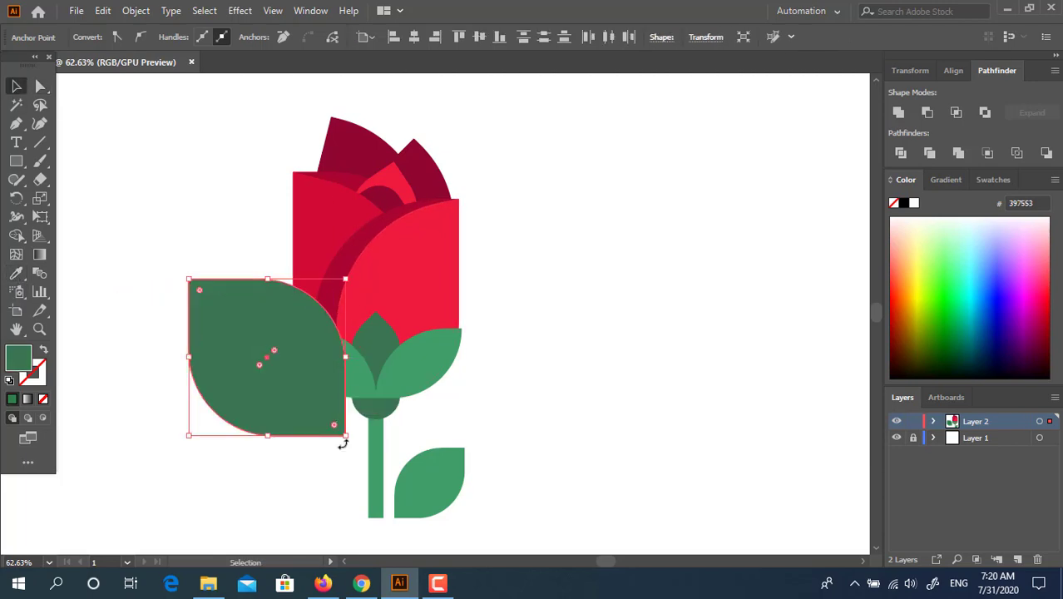
{"action": "left_click_drag", "start_coordinate": [366, 439], "coordinate": [392, 424]}
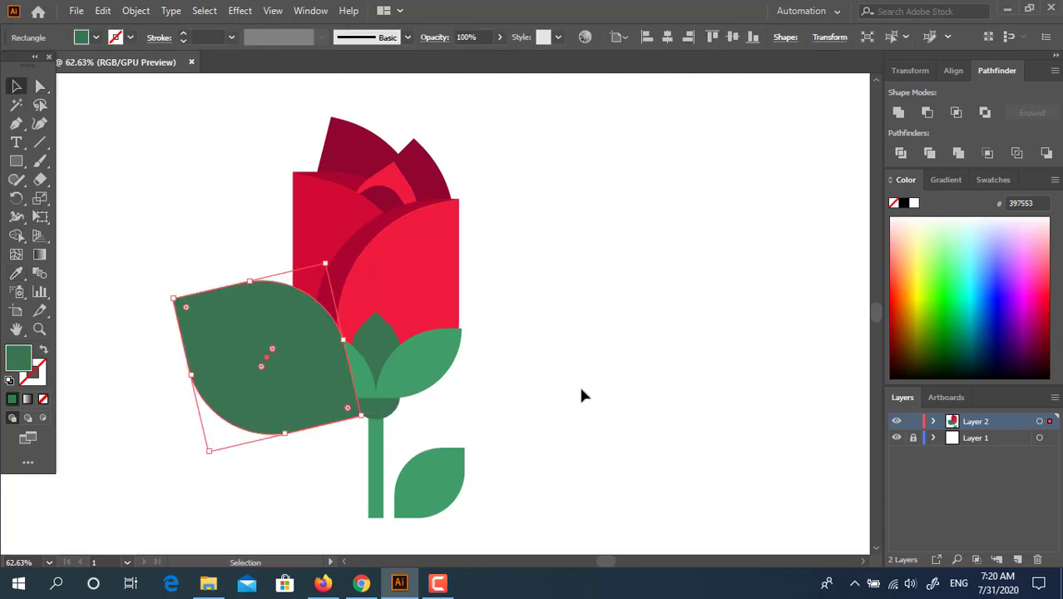
{"action": "key", "text": "ctrl+bracketleft"}
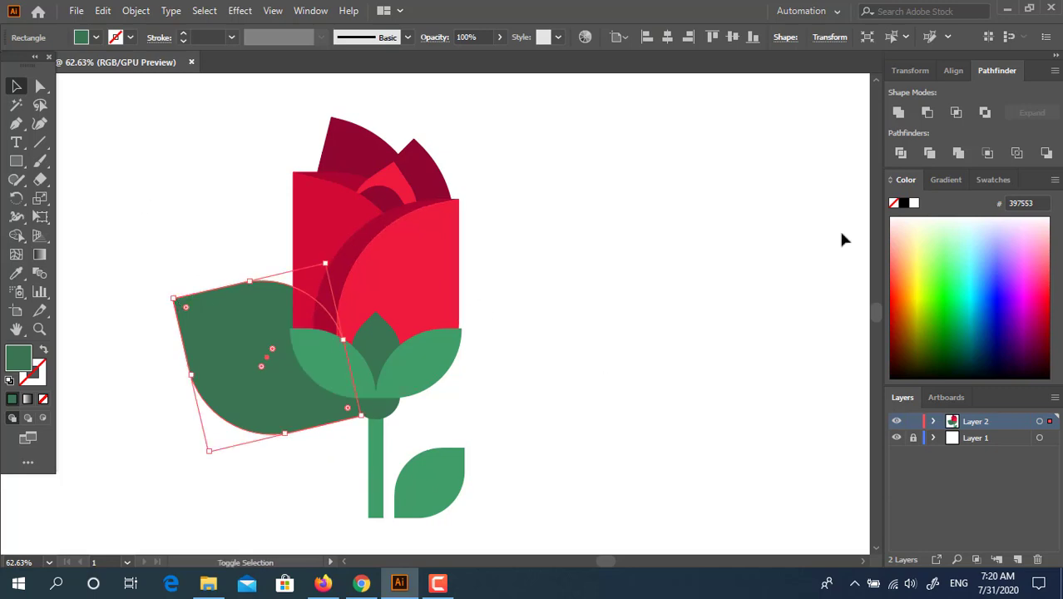
{"action": "left_click", "coordinate": [899, 112]}
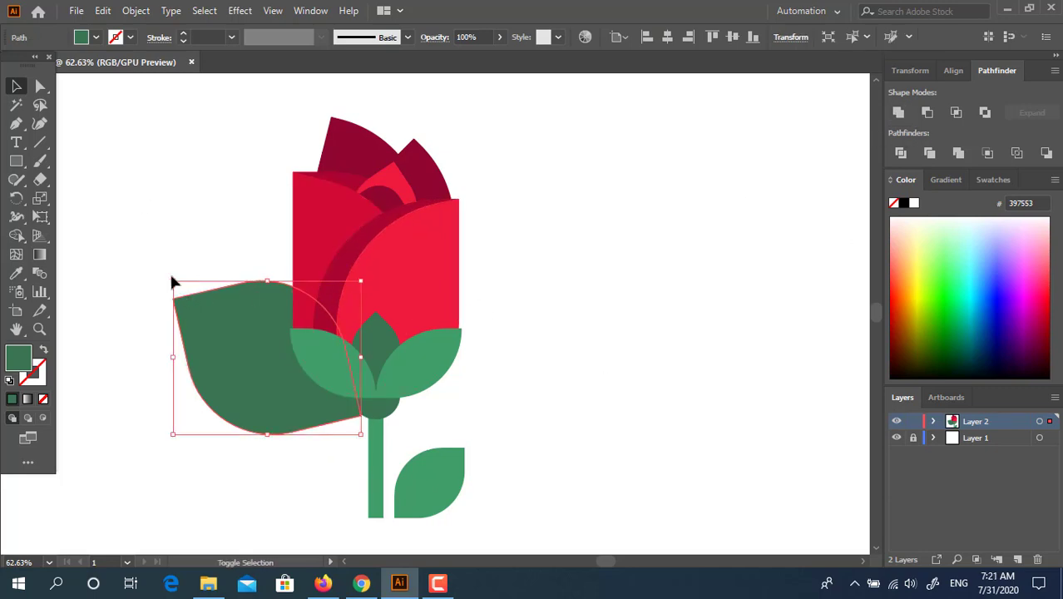
{"action": "left_click_drag", "start_coordinate": [174, 283], "coordinate": [241, 338]}
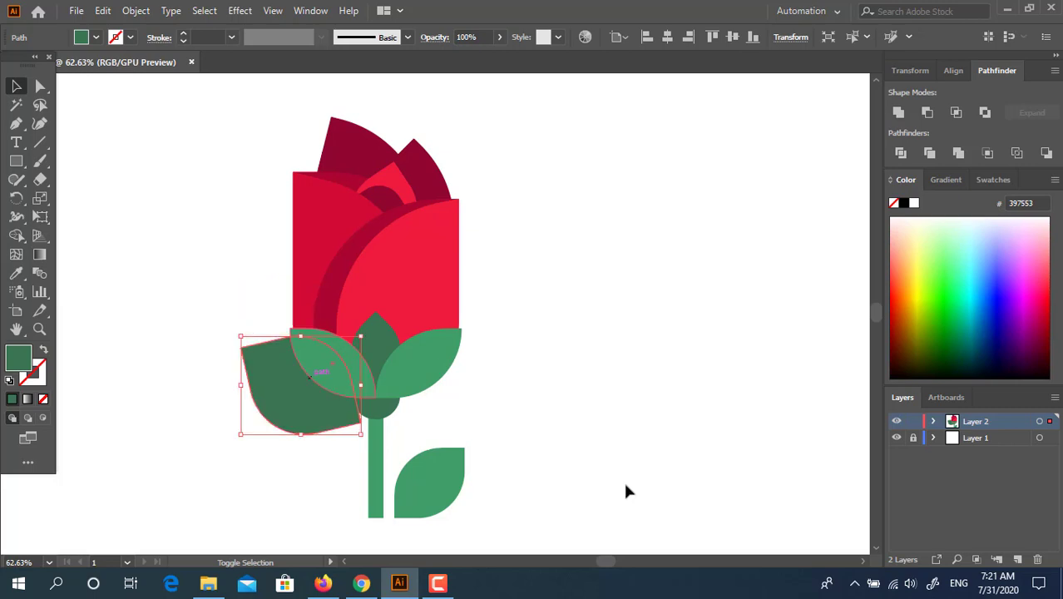
{"action": "left_click", "coordinate": [599, 449]}
{"action": "left_click_drag", "start_coordinate": [347, 434], "coordinate": [352, 419]}
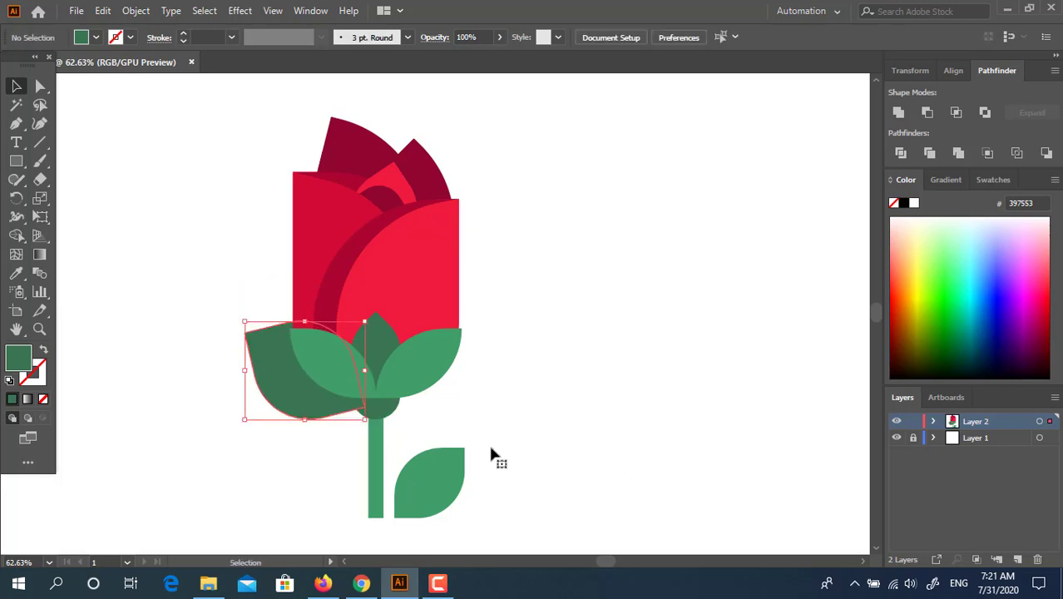
{"action": "key", "text": "z"}
{"action": "left_click_drag", "start_coordinate": [532, 373], "coordinate": [587, 373]}
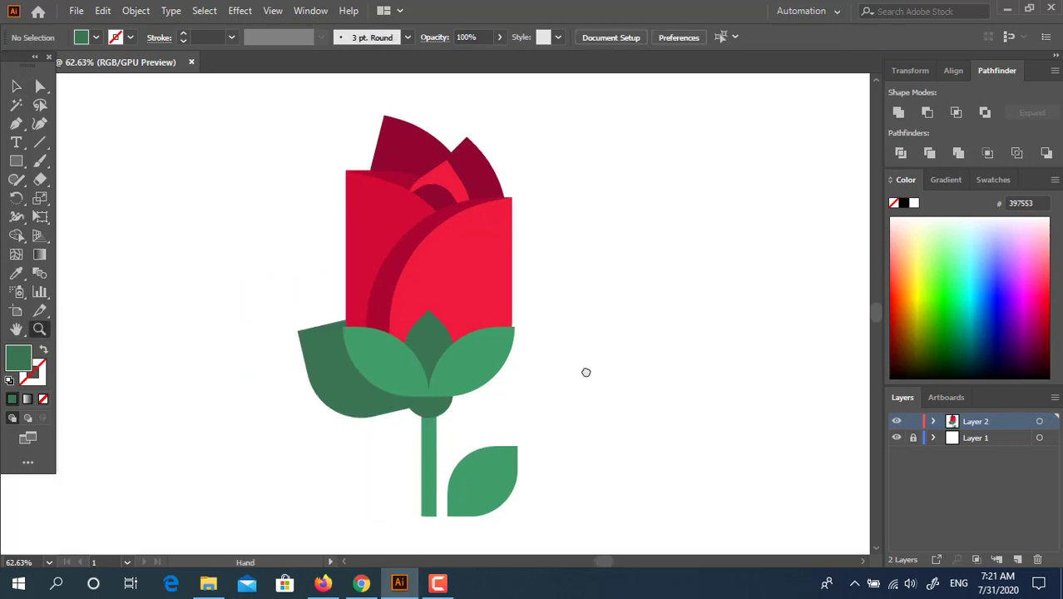